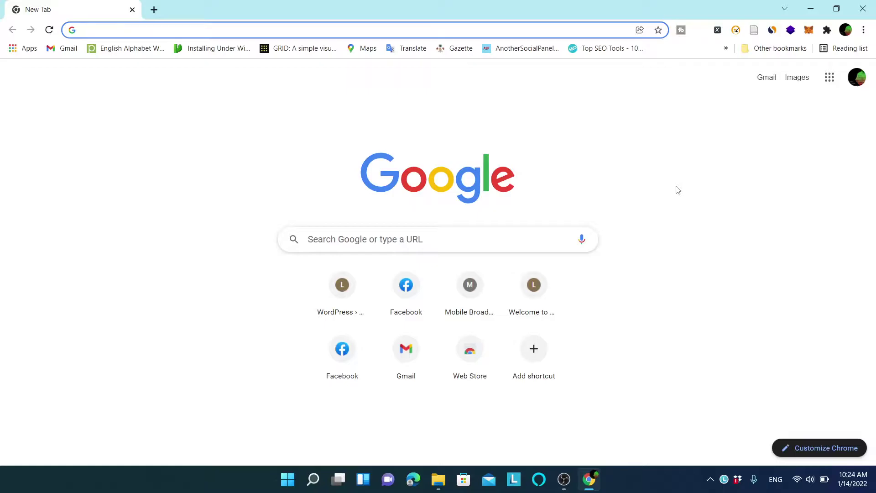
Load zaarmtech.com from the Chrome address bar.
type("zaa")
key("Return")
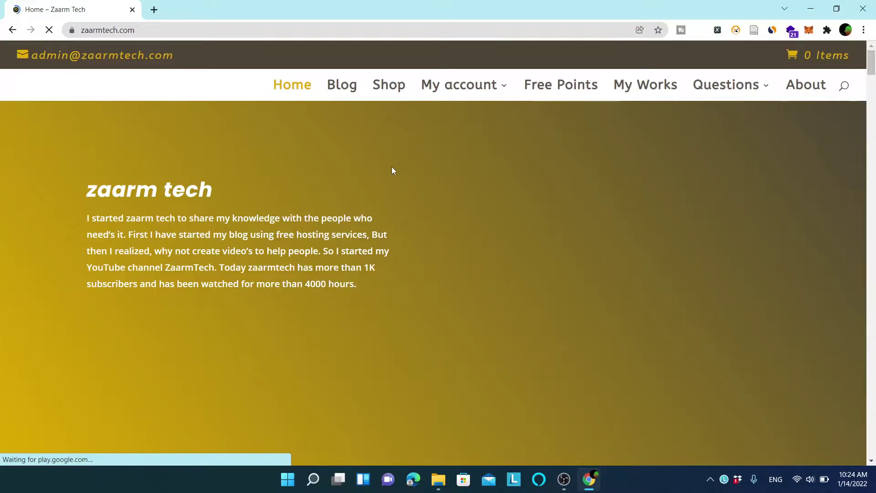
Open the Shop and sort its products by popularity.
left_click(379, 85)
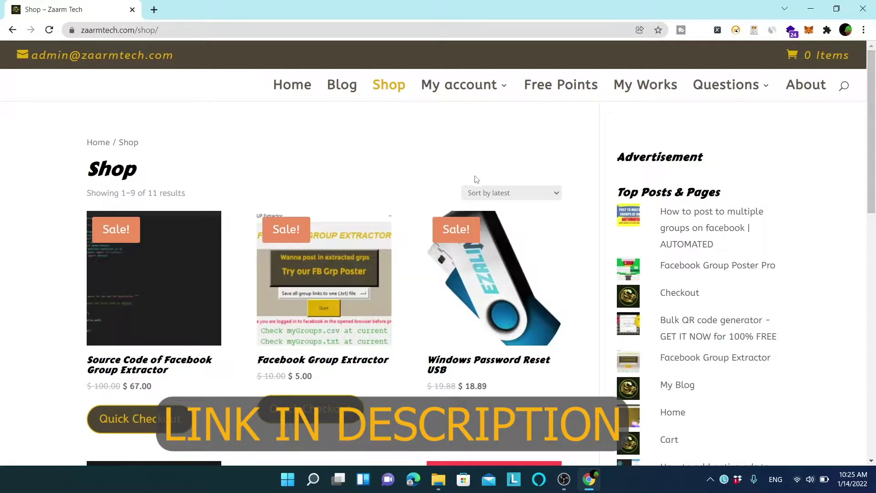
left_click(489, 195)
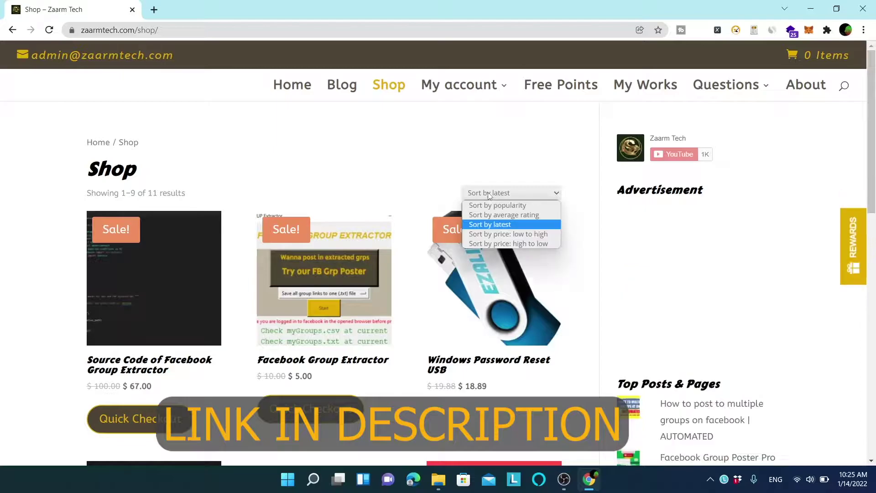
left_click(522, 206)
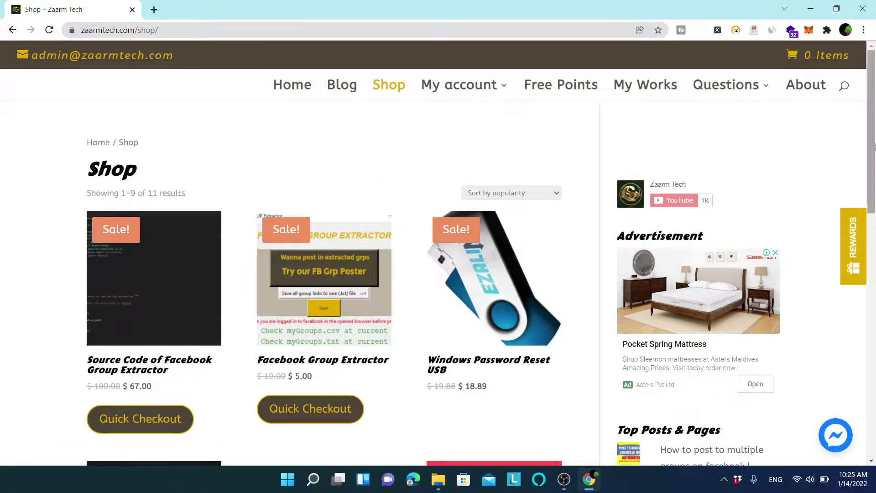
Open the Facebook Group Poster Pro product page from the shop listing.
scroll(874, 146, "down", 1)
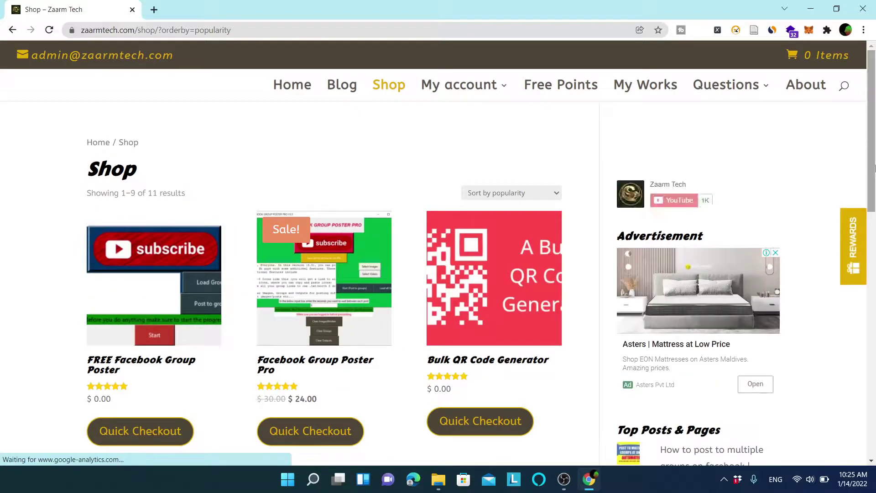
scroll(874, 160, "down", 1)
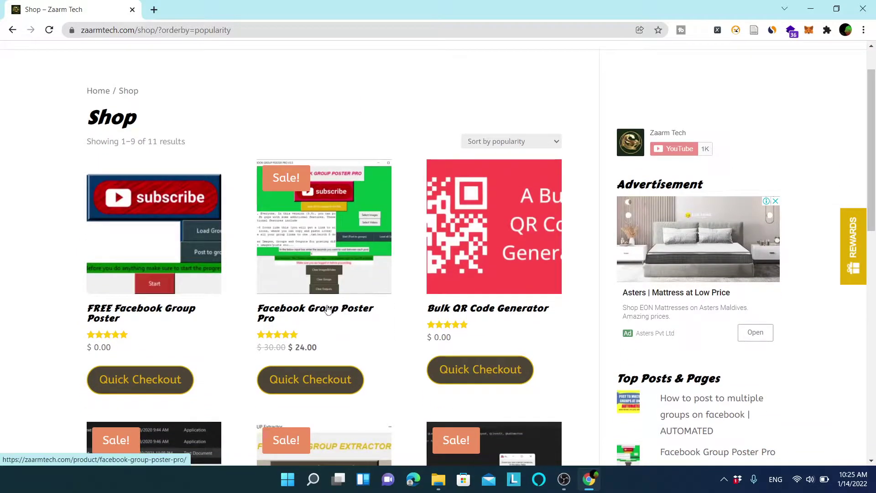
left_click(283, 311)
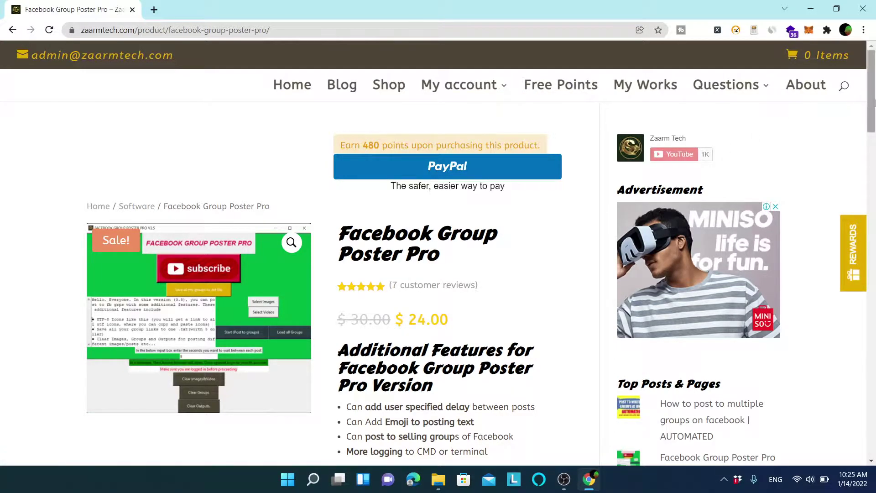
Add Facebook Group Poster Pro ($24.00) to the cart and reach checkout.
mouse_move(875, 102)
left_mouse_down()
mouse_move(875, 168)
mouse_move(875, 118)
left_mouse_up()
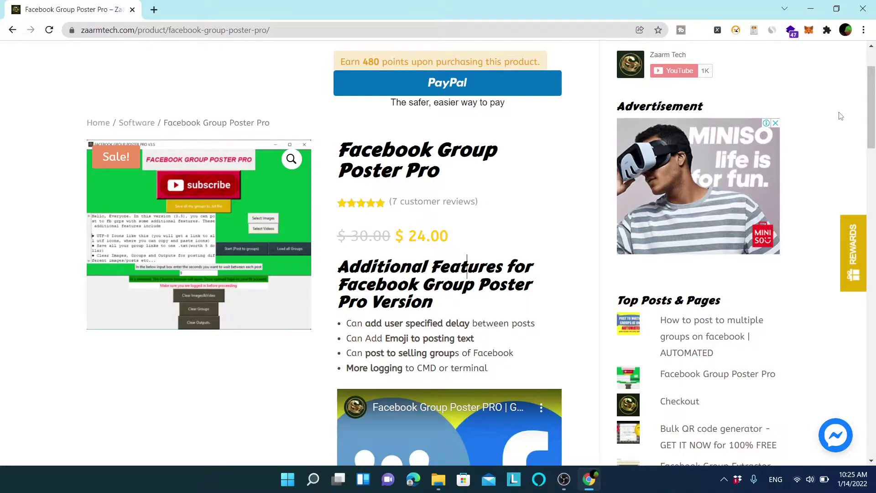
left_click_drag(873, 117, 875, 230)
left_click(379, 173)
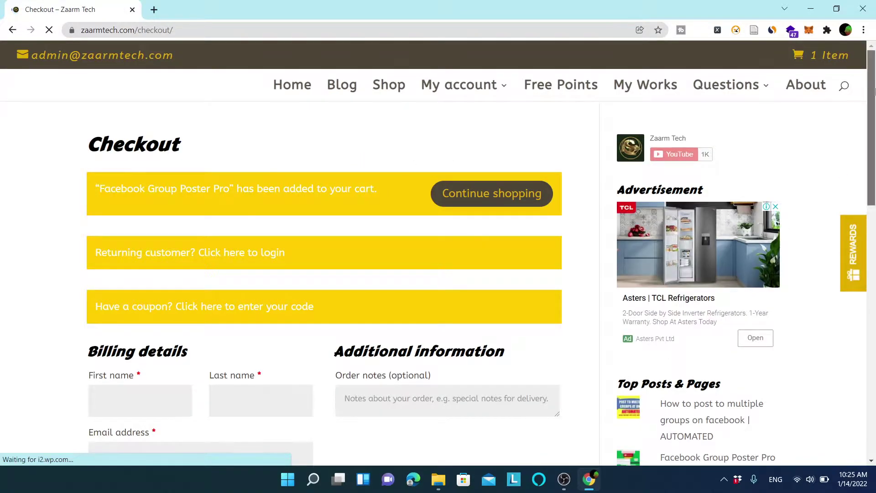
mouse_move(875, 81)
left_mouse_down()
mouse_move(869, 255)
mouse_move(871, 85)
left_mouse_up()
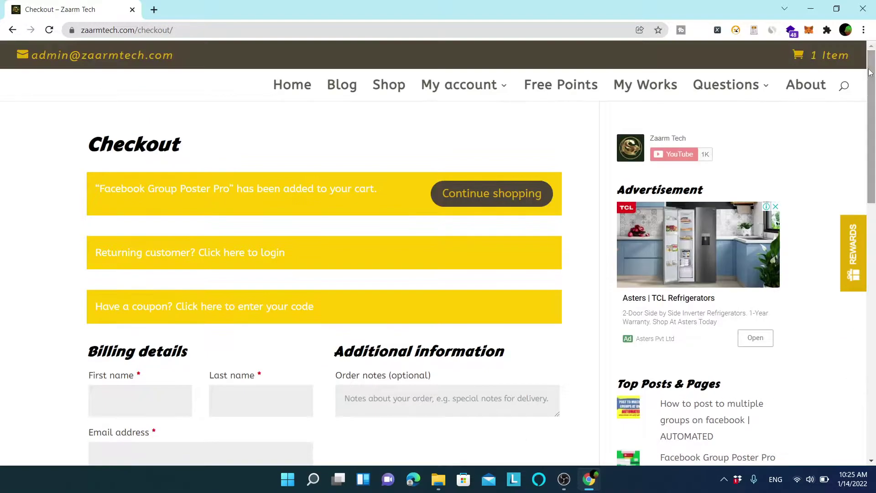
Return to the shop, dismiss the pop-up ad and open Facebook Group Extractor.
left_click(491, 192)
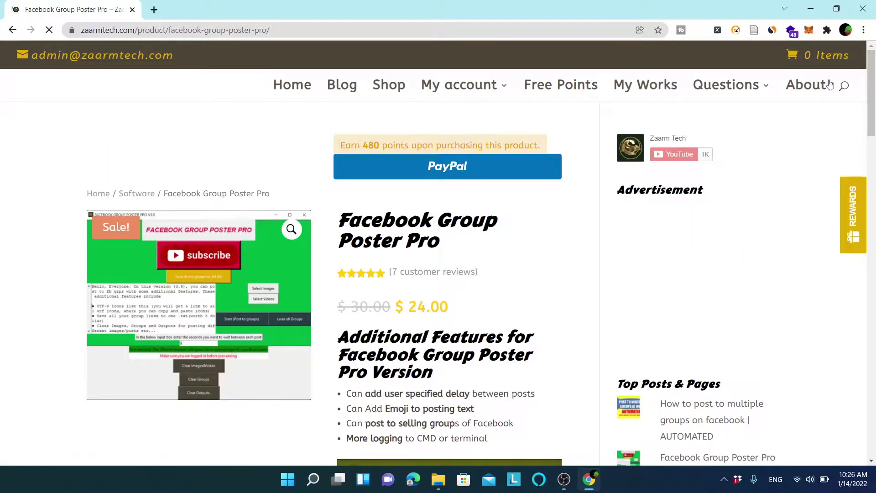
left_click(389, 85)
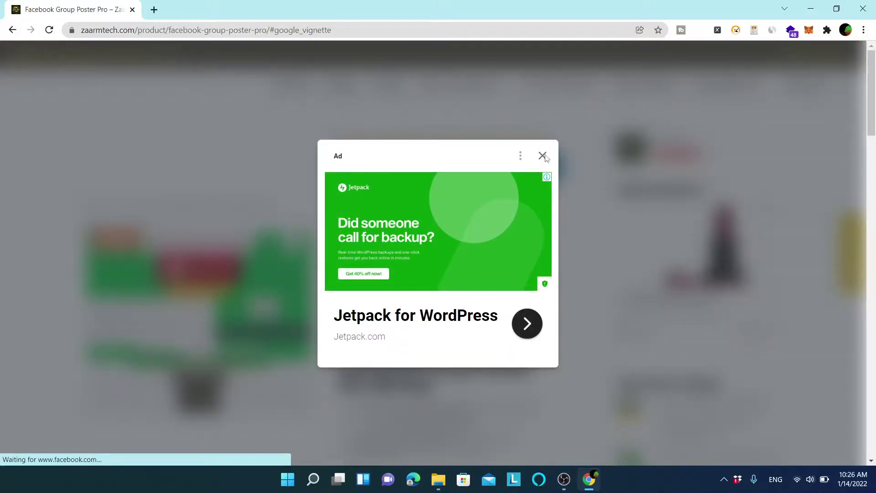
left_click(542, 156)
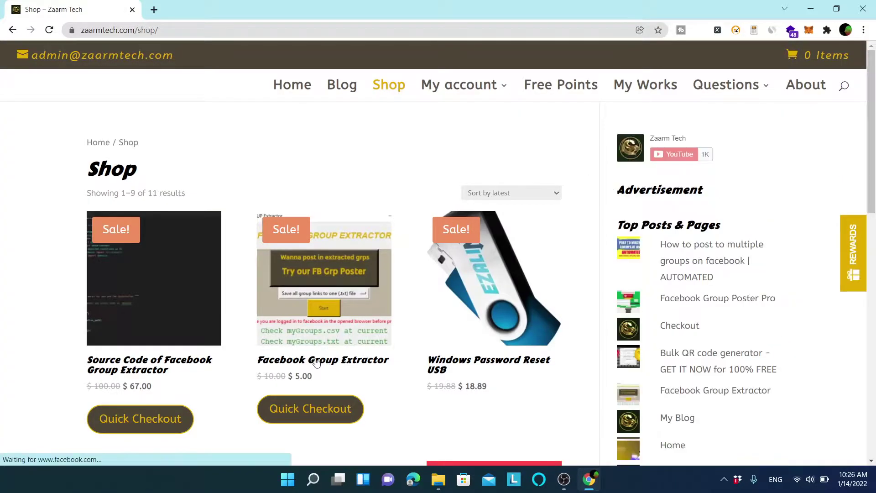
left_click(318, 360)
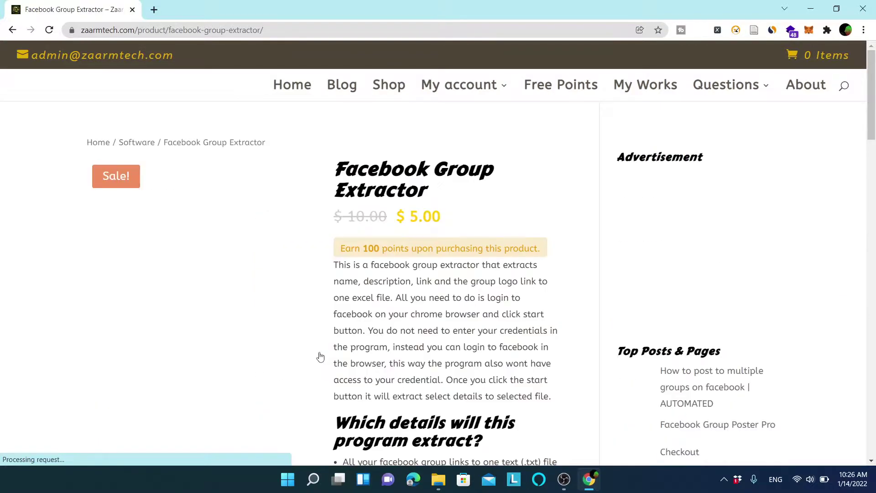
Review the Facebook Group Extractor page, on sale at $5.00 (was $10.00).
scroll(875, 146, "down", 4)
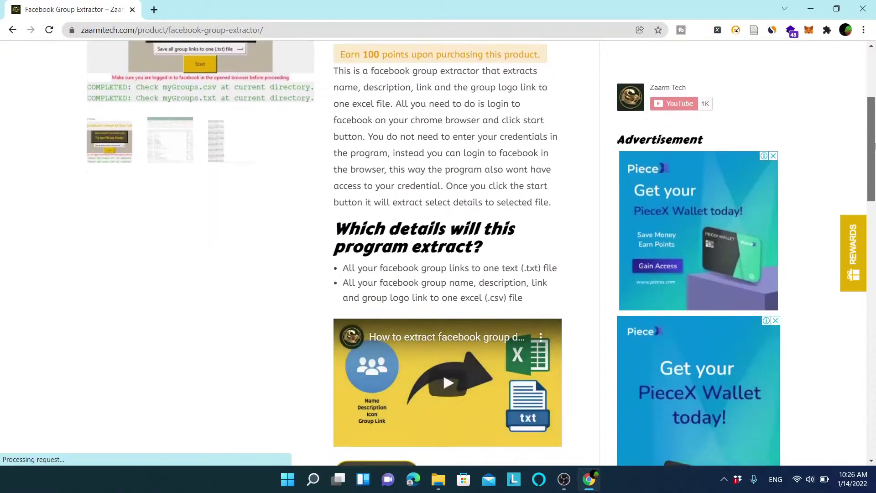
left_click_drag(875, 146, 874, 191)
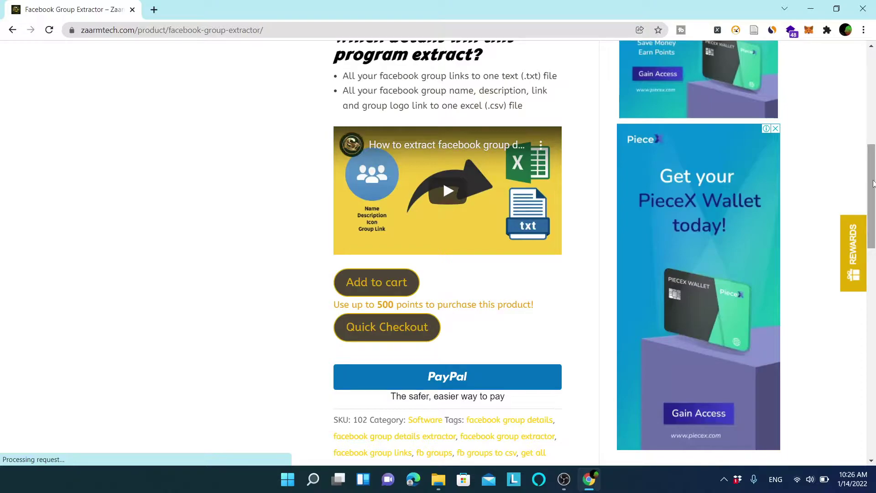
left_click_drag(873, 191, 869, 80)
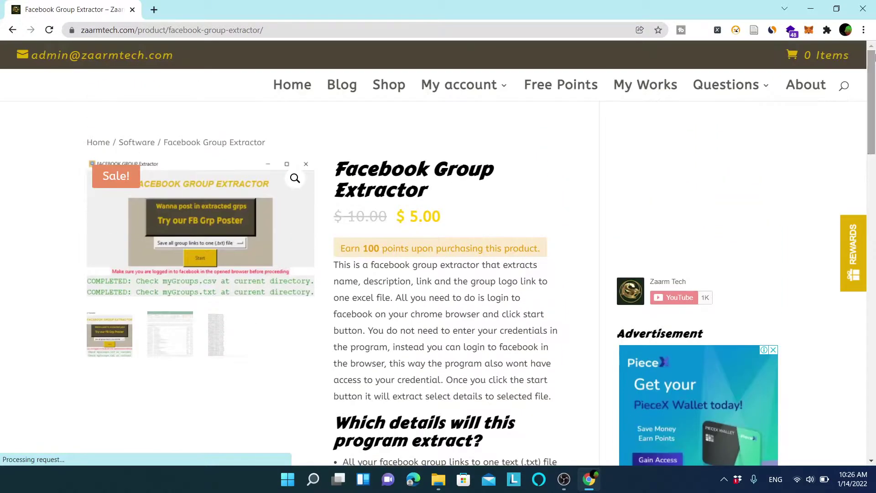
left_click_drag(425, 189, 335, 177)
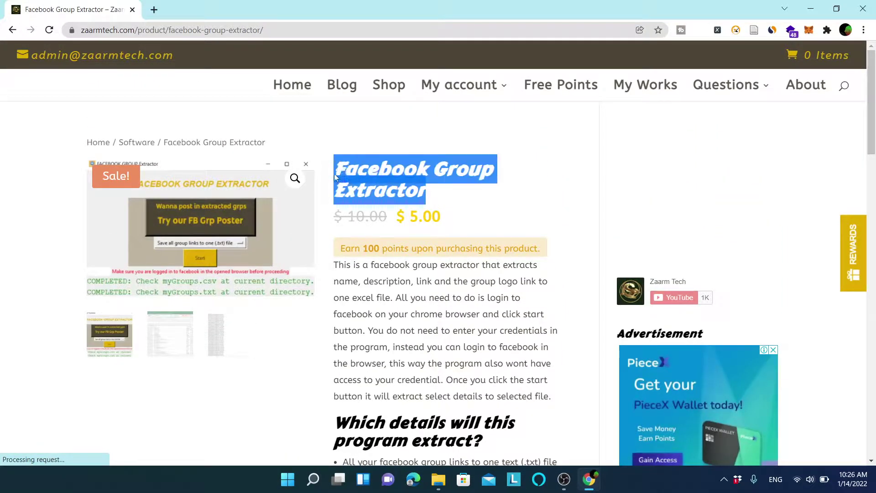
left_click(459, 188)
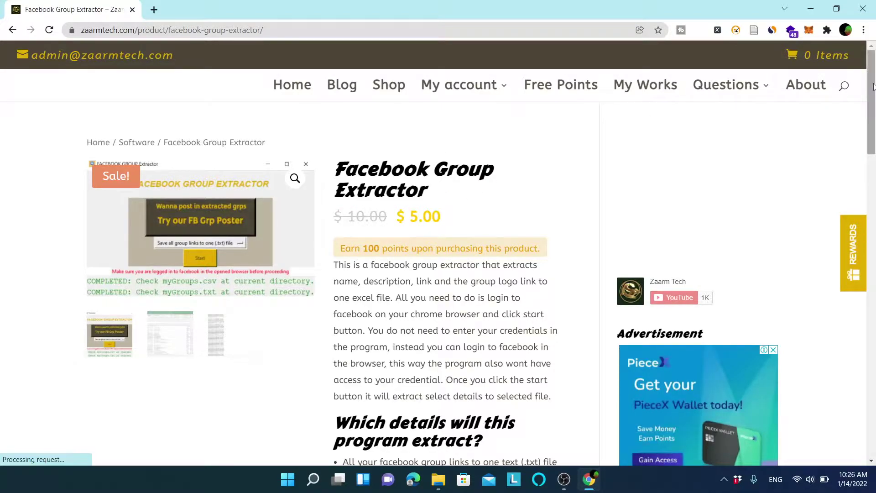
scroll(443, 278, "down", 10)
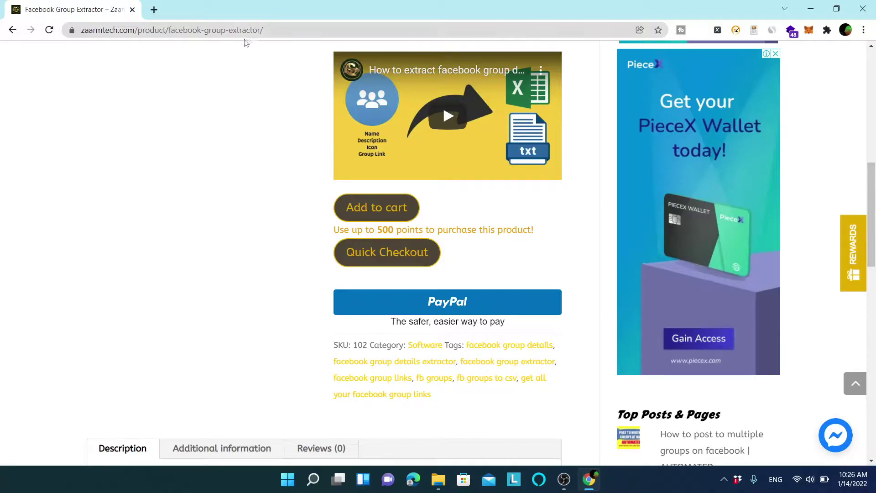
Add Facebook Group Extractor to the cart alongside Poster Pro at checkout.
left_click(371, 220)
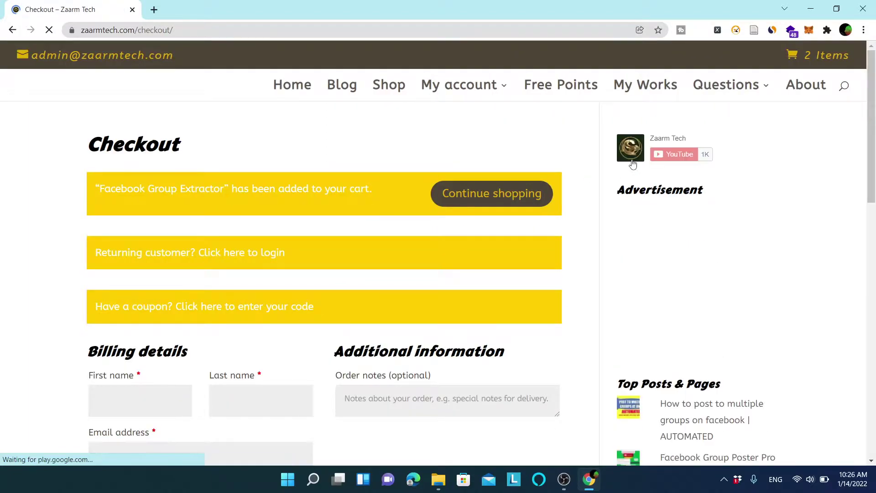
left_click_drag(871, 128, 857, 336)
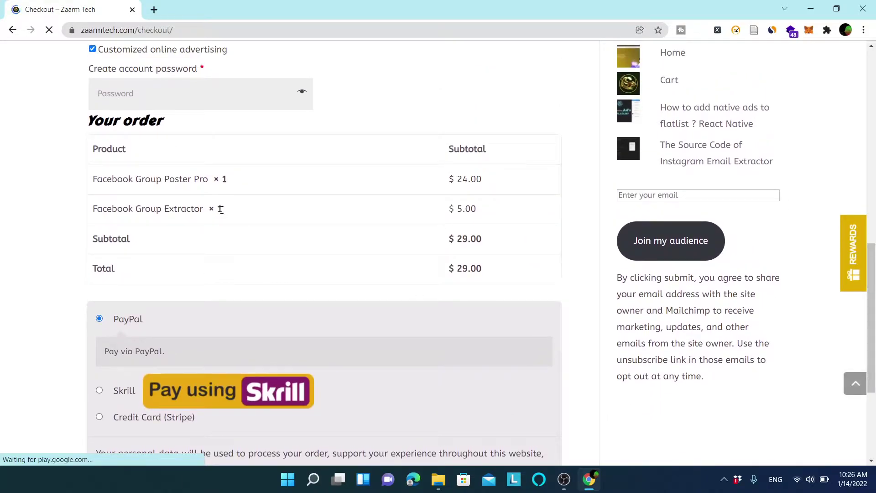
scroll(873, 274, "up", 8)
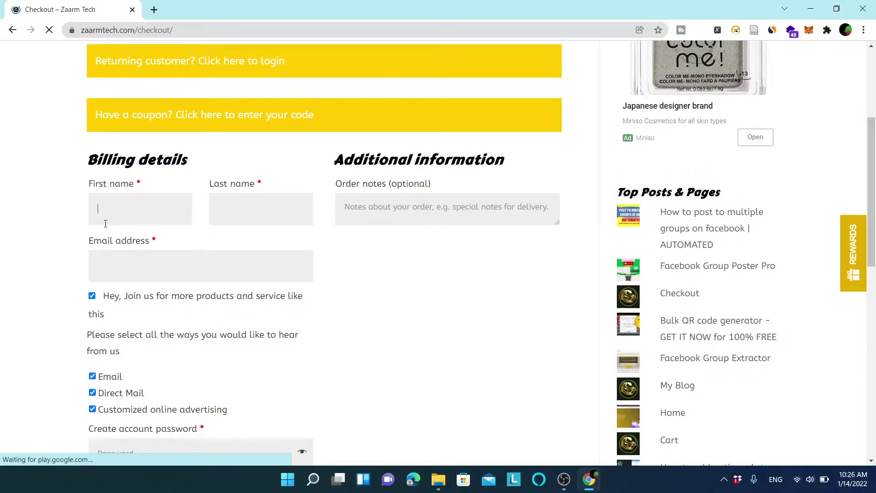
Enter the billing first name and start on the last name and account password fields.
type("am")
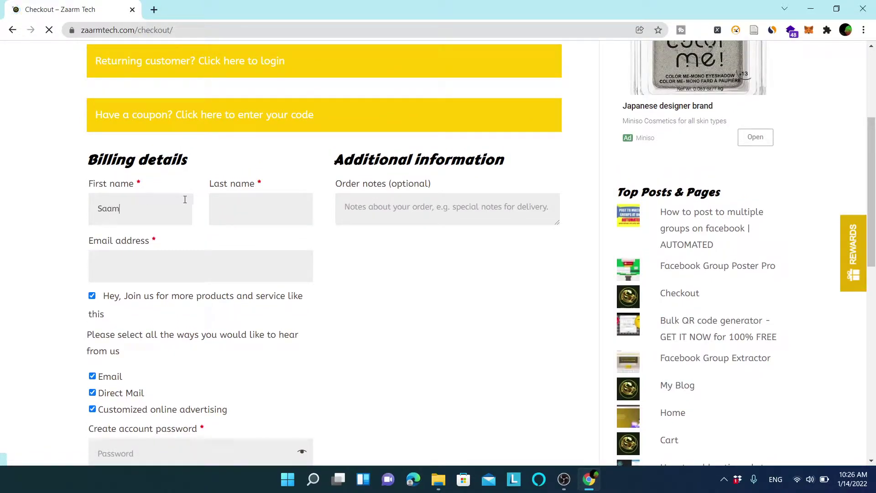
left_click(249, 196)
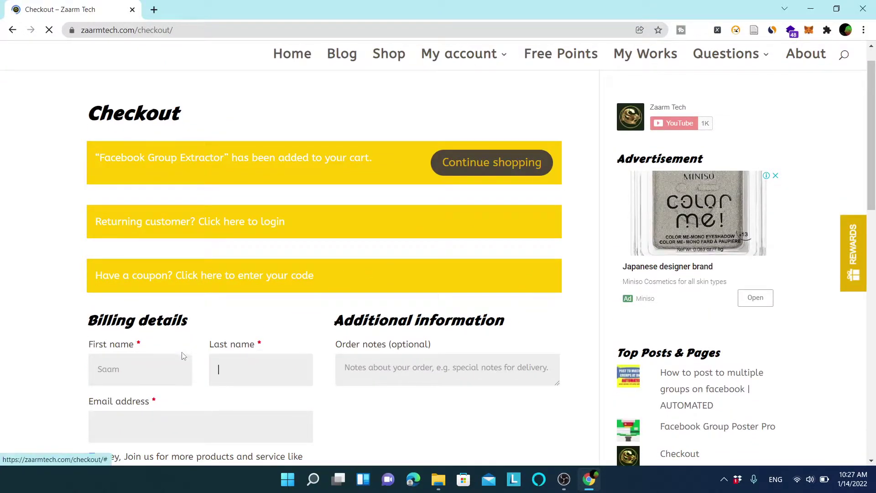
scroll(874, 207, "down", 3)
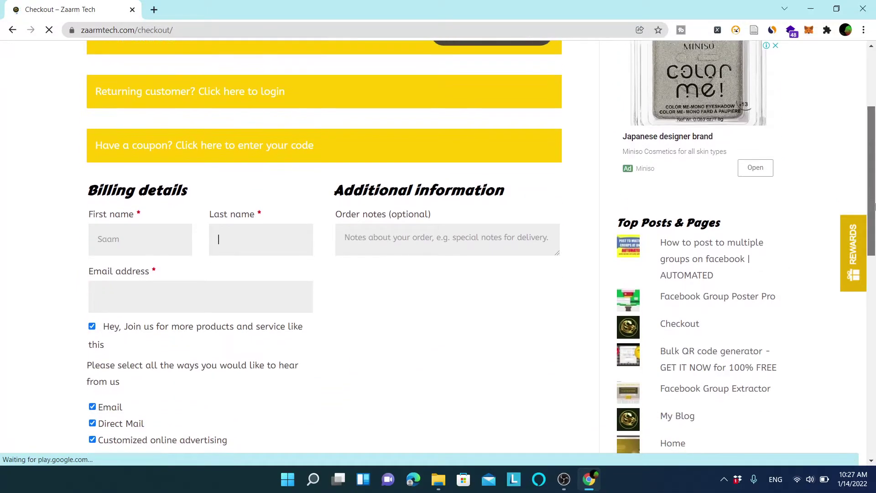
scroll(874, 206, "down", 4)
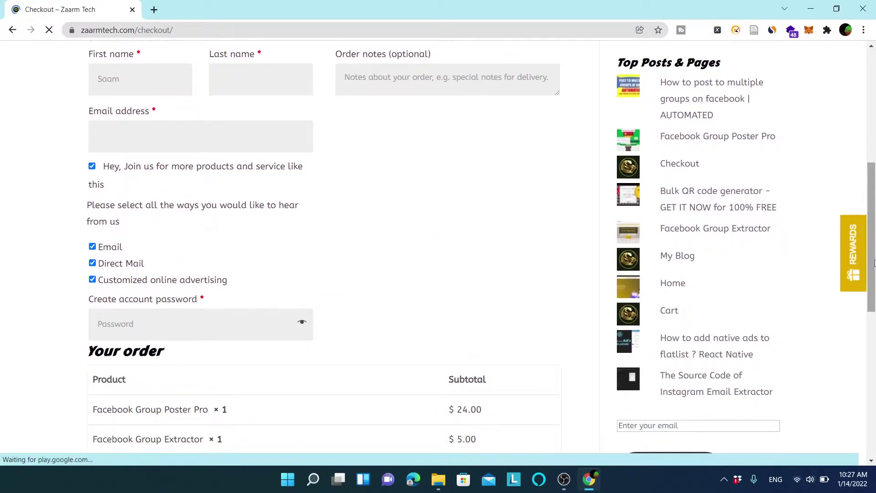
left_click(272, 336)
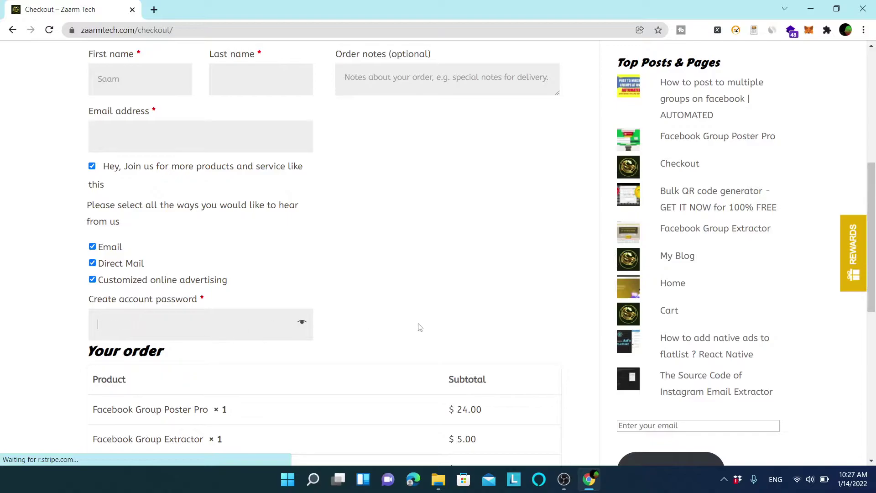
scroll(191, 195, "up", 6)
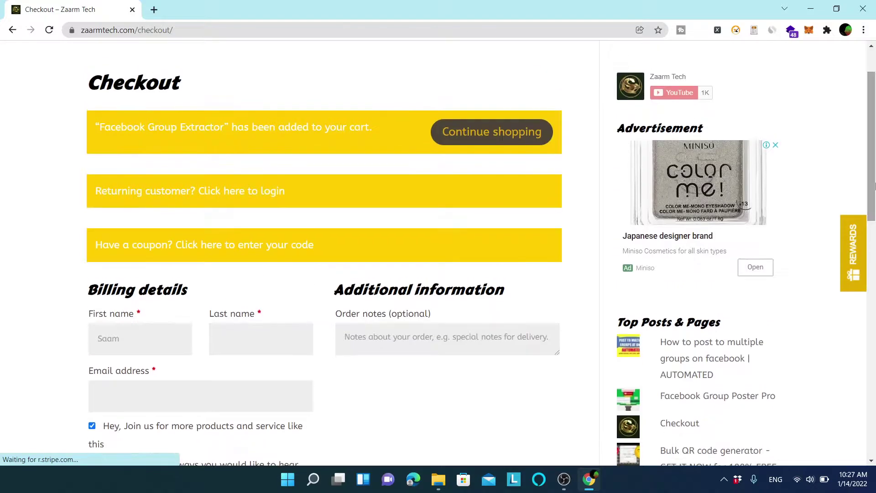
Log in as a returning customer with the account e-mail and password.
left_click(269, 194)
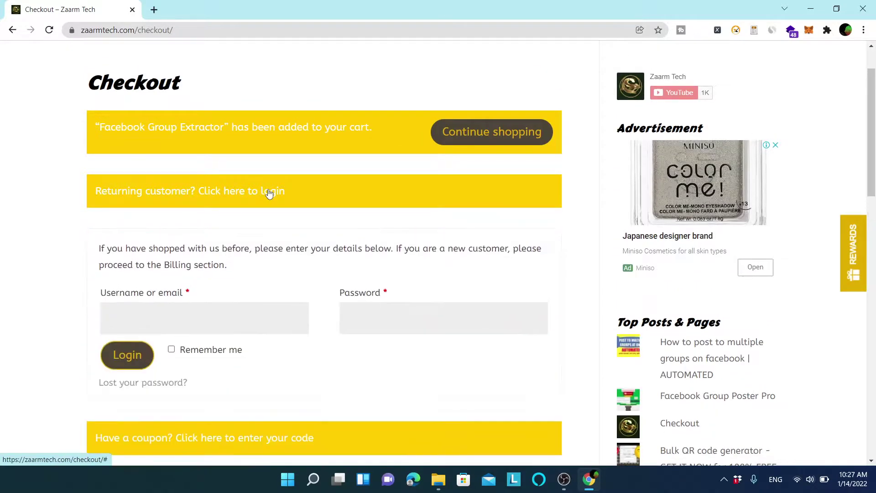
left_click(154, 314)
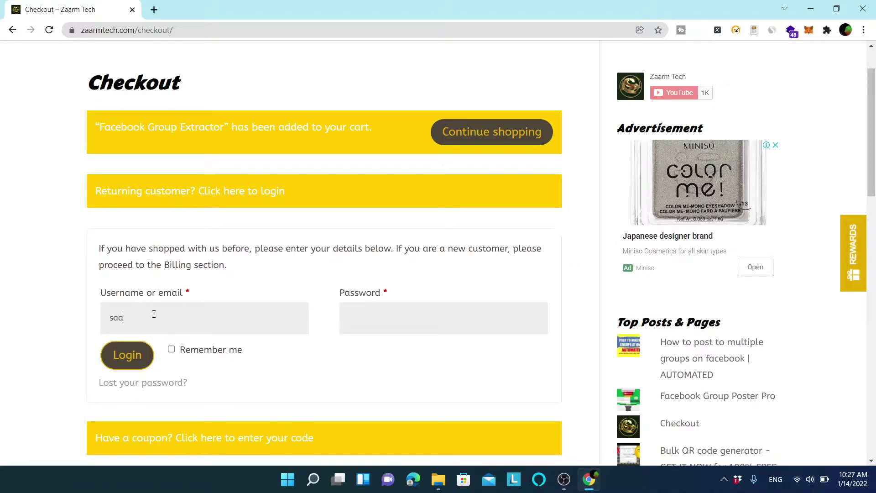
key("Tab")
type("123")
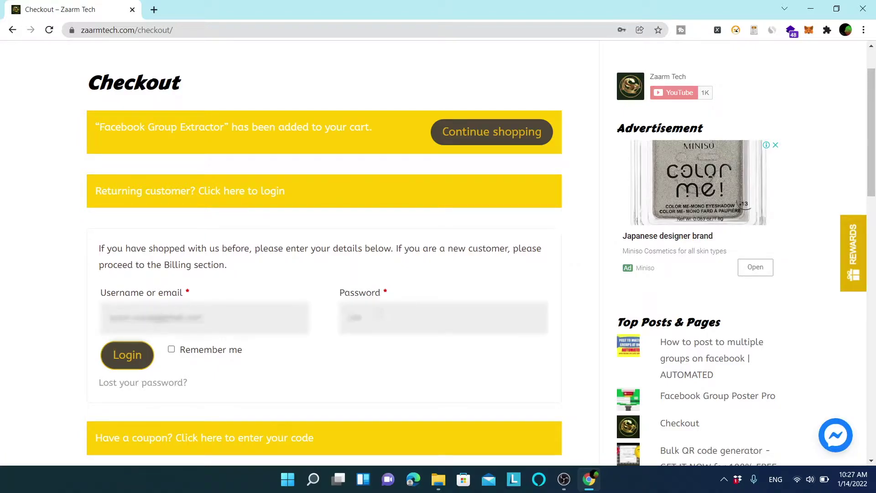
type("4567890")
left_click(127, 356)
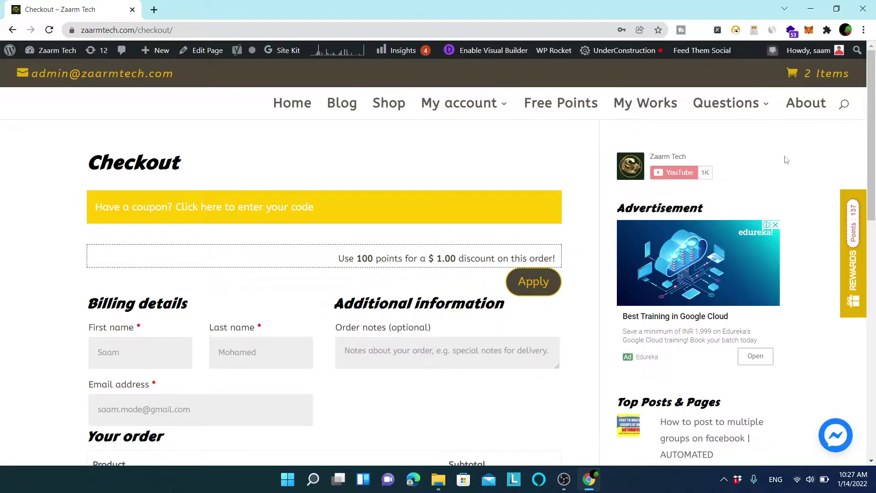
Review the prefilled billing details and the $29.00 order total.
scroll(639, 118, "down", 2)
scroll(548, 92, "up", 2)
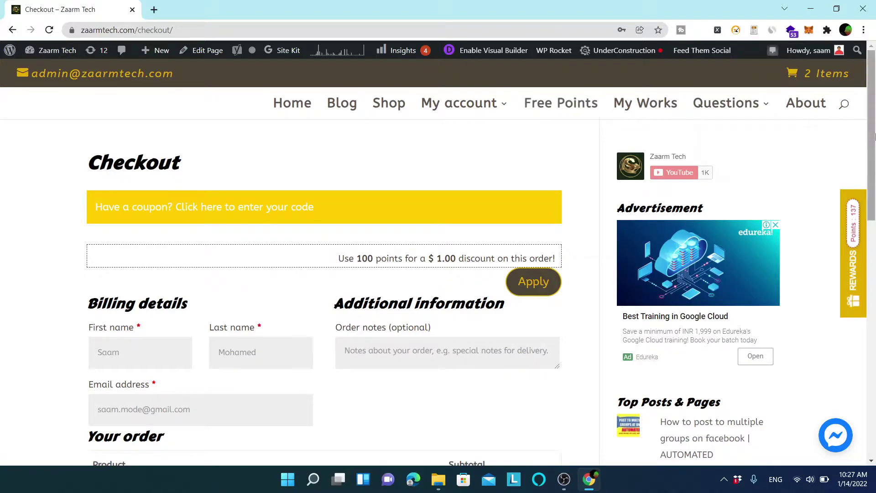
scroll(875, 136, "down", 7)
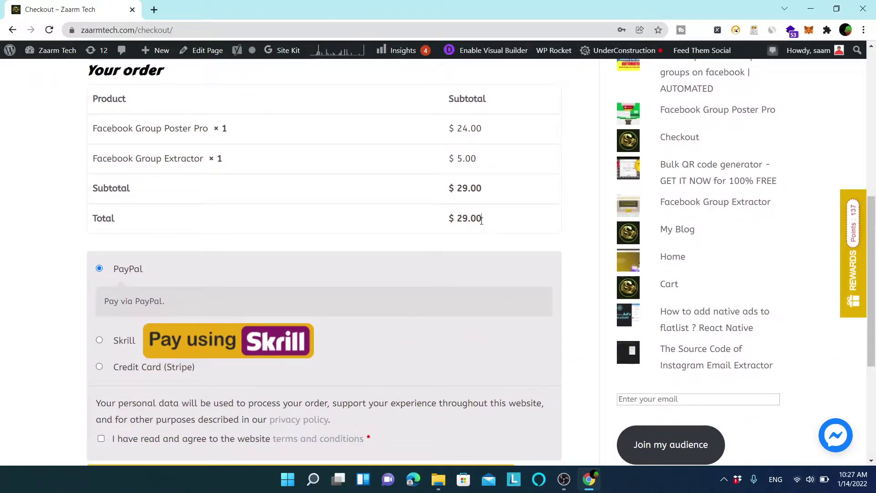
Select Skrill as the payment method, after briefly trying Credit Card (Stripe).
left_click_drag(481, 220, 406, 228)
left_click(516, 231)
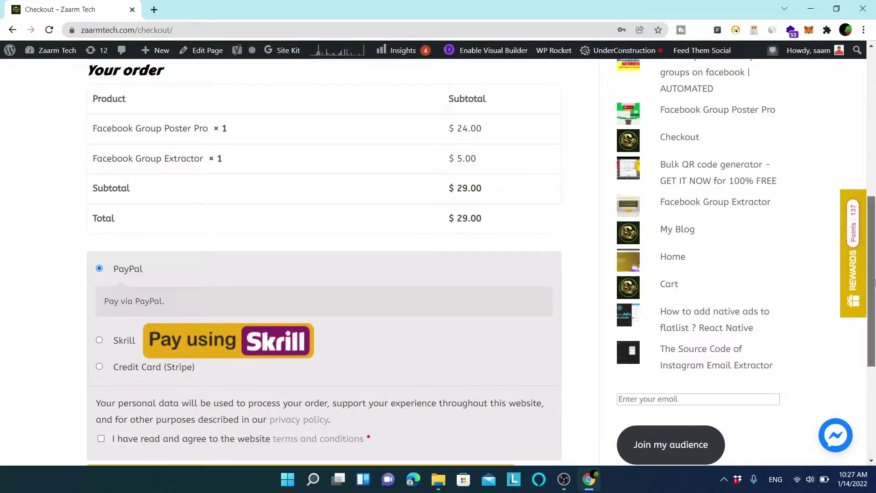
left_click_drag(875, 283, 875, 301)
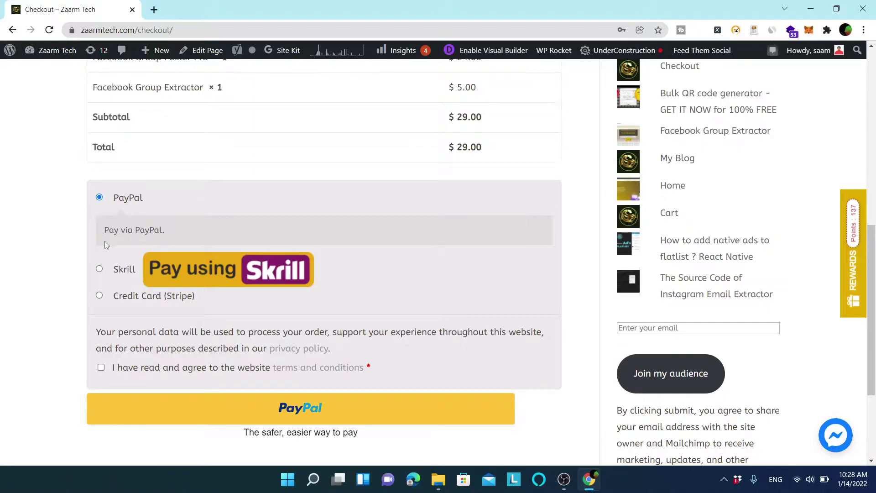
left_click(124, 270)
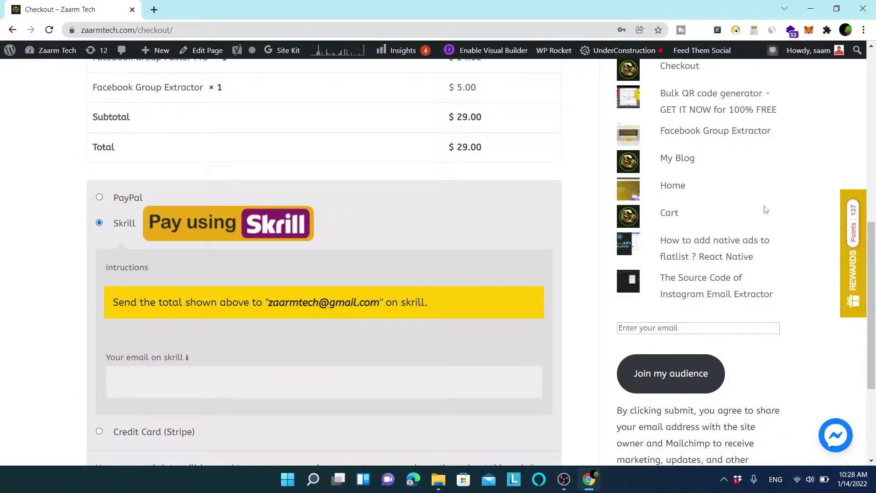
scroll(221, 257, "down", 3)
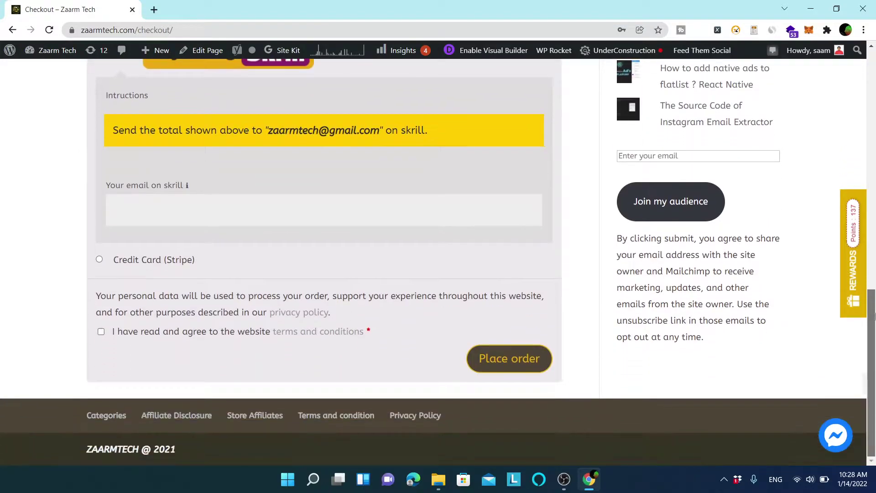
left_click(155, 261)
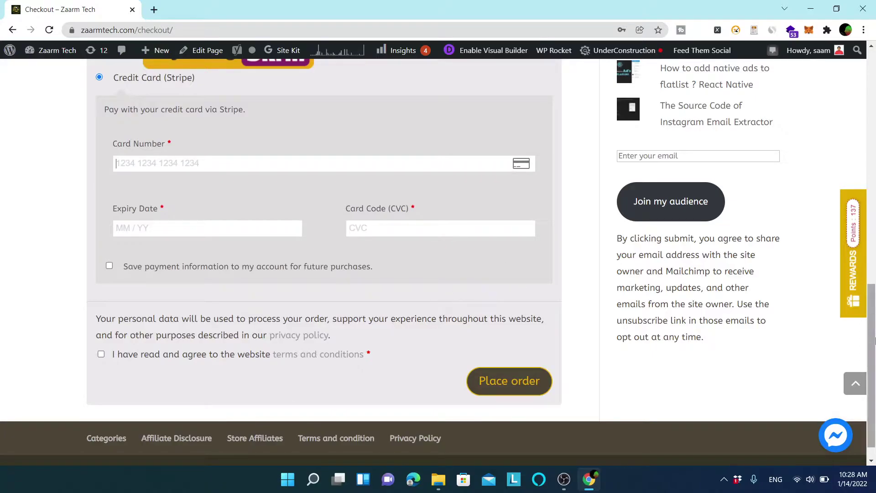
scroll(775, 256, "up", 4)
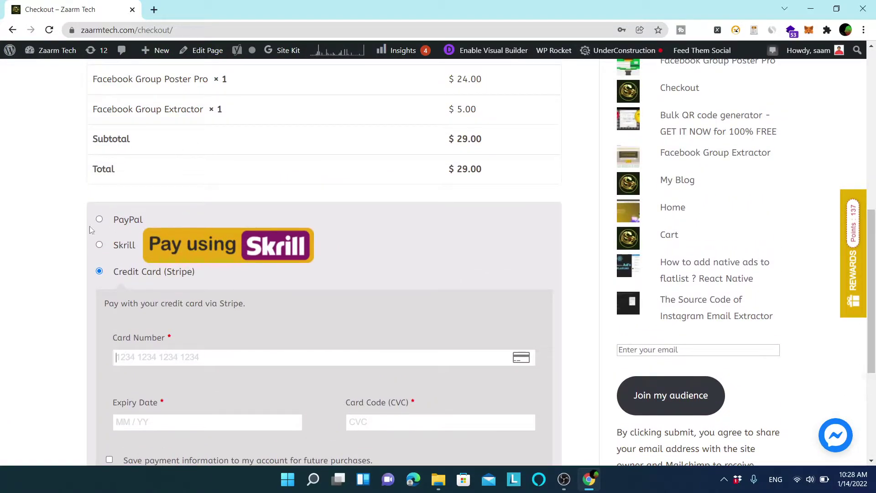
left_click(124, 247)
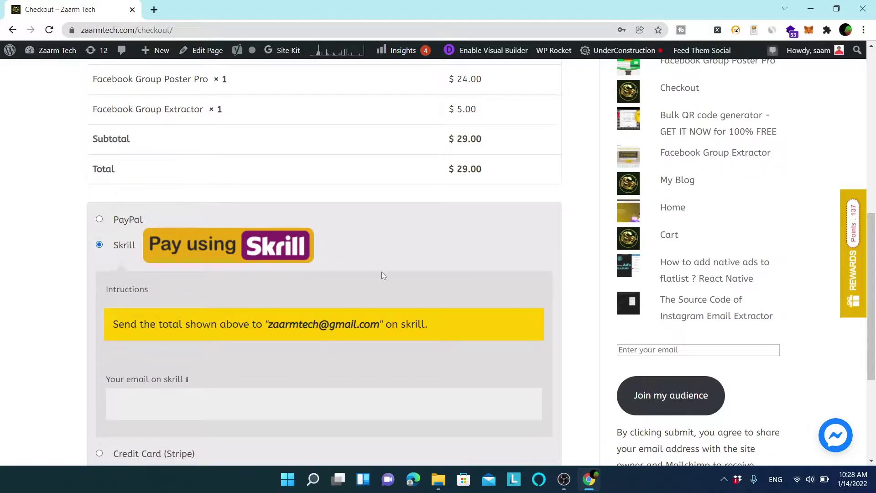
Enter the Skrill account e-mail and accept the website terms and conditions.
scroll(685, 274, "down", 3)
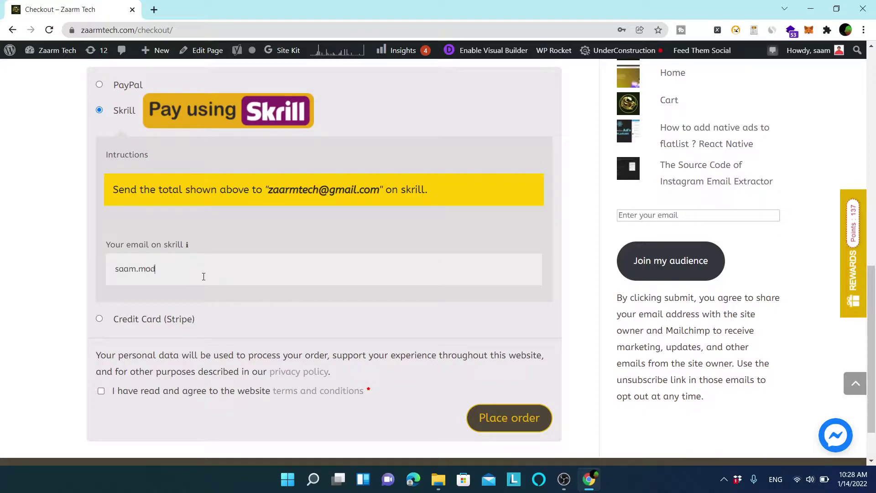
type("m")
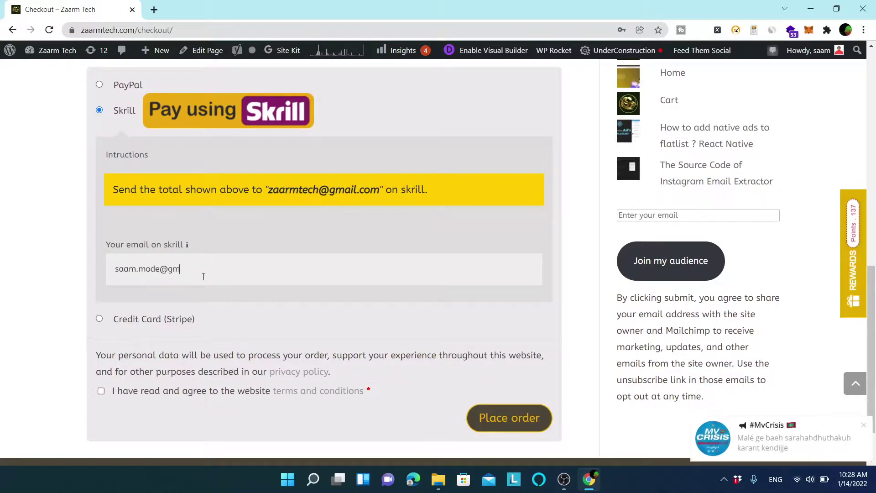
type("ail.com")
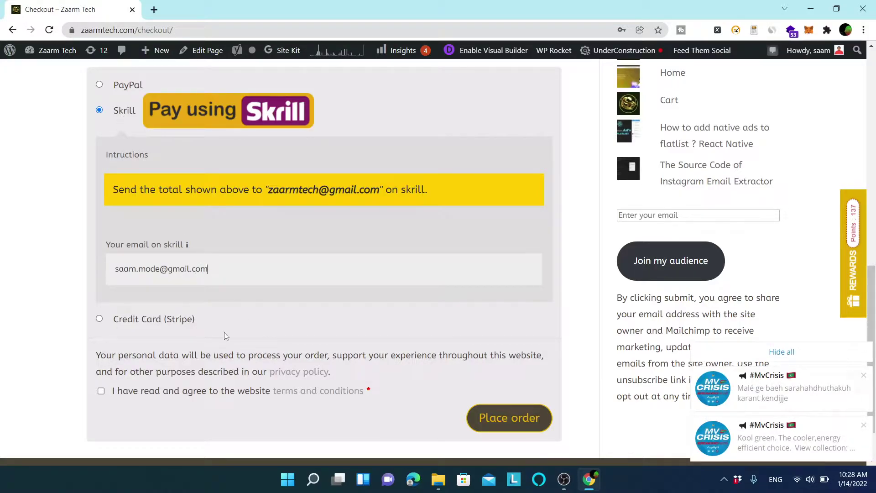
left_click(101, 391)
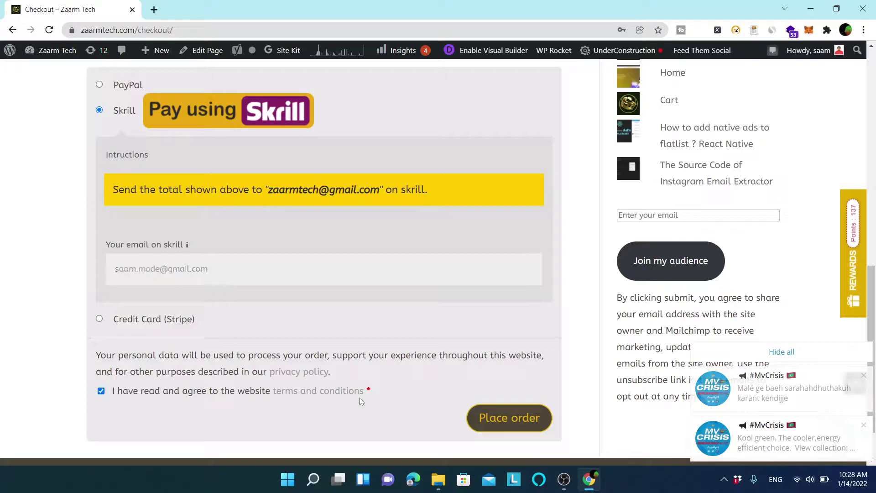
Place the $29.00 Skrill order and scroll the Order received page to the billing address.
left_click(493, 418)
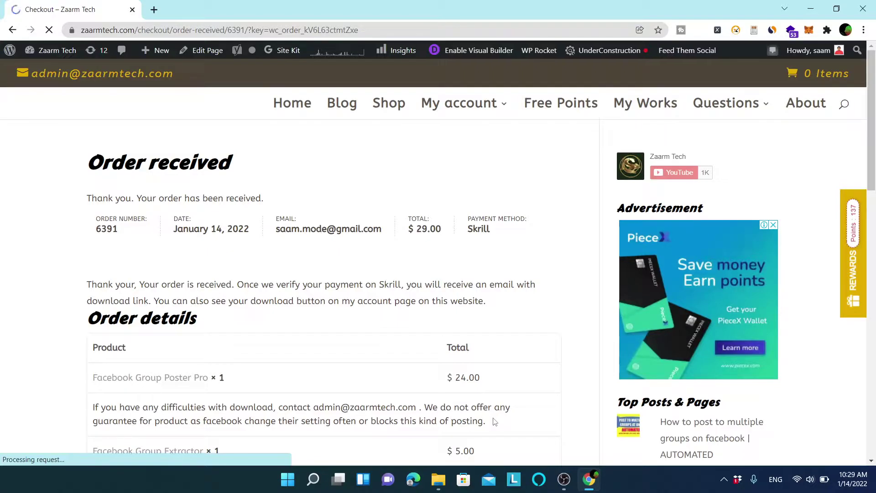
left_click_drag(875, 120, 875, 68)
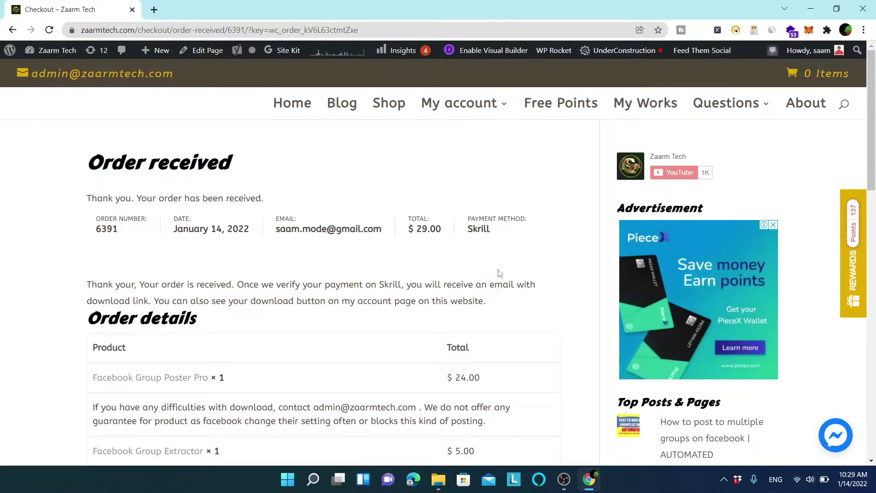
left_click_drag(873, 137, 873, 205)
scroll(873, 205, "down", 6)
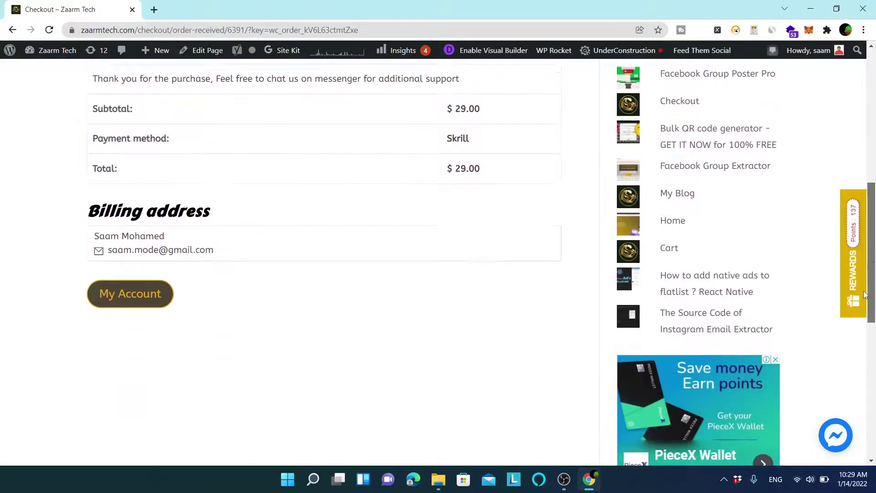
Go to the customer's My Account page.
left_click(114, 214)
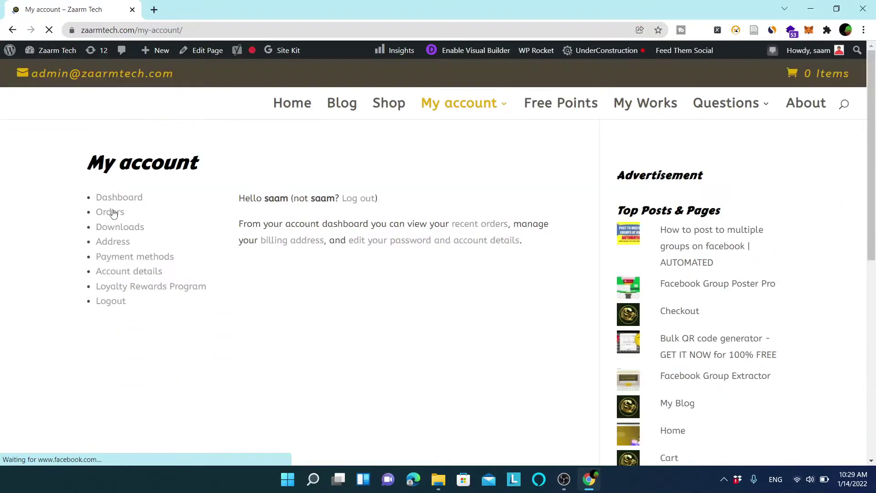
mouse_move(470, 120)
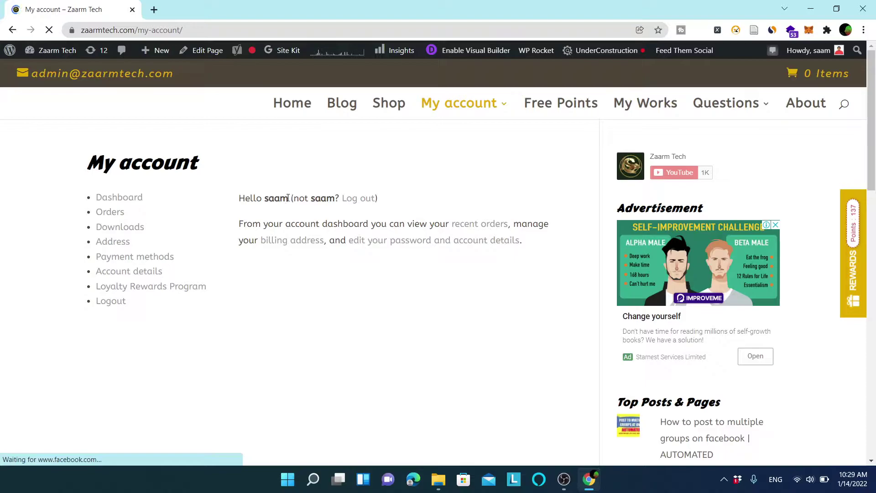
left_click_drag(288, 198, 268, 197)
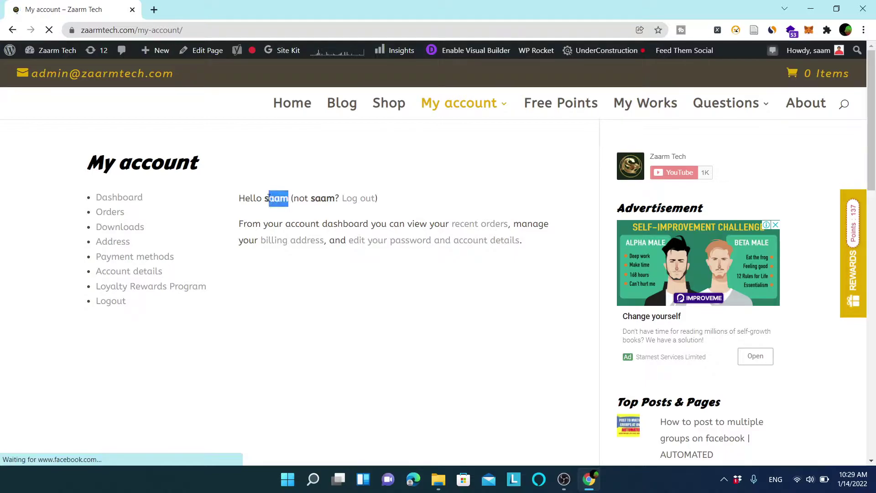
Open Downloads, start the FB GRP POSTER V2 download, then cancel it.
left_click(117, 232)
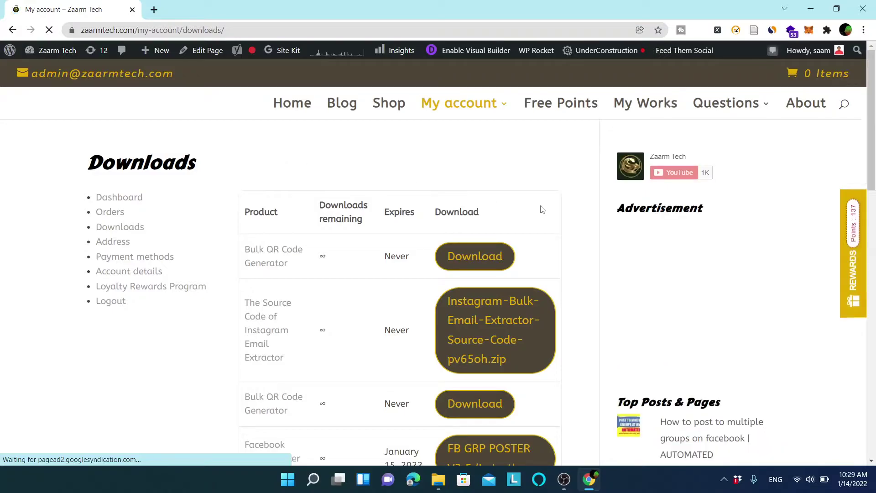
left_click_drag(875, 103, 874, 189)
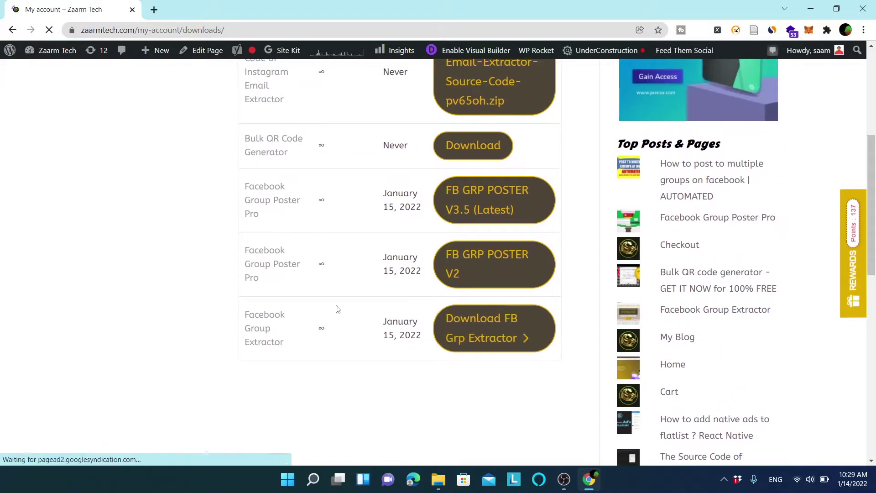
left_click(490, 264)
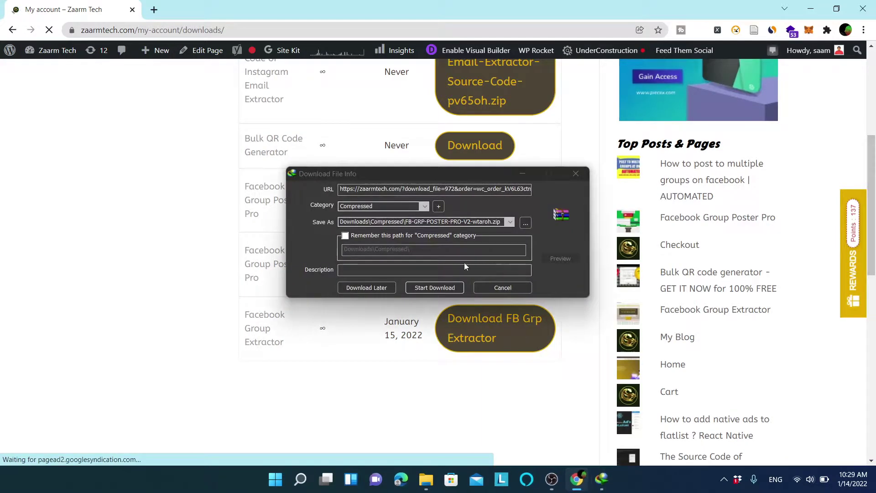
left_click(498, 287)
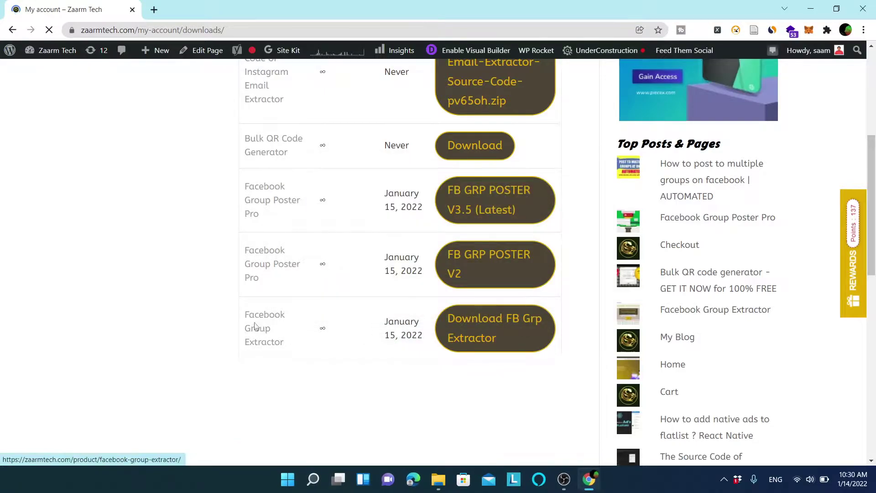
left_click(155, 10)
Open the Zaarm Tech order-complete email in Gmail and download FB GRP POSTER V3.5 (Latest).
left_click(70, 52)
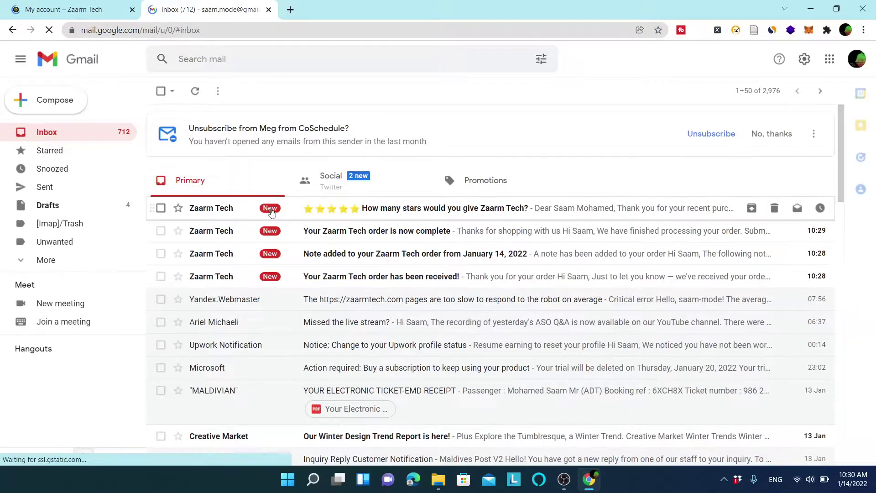
left_click(401, 235)
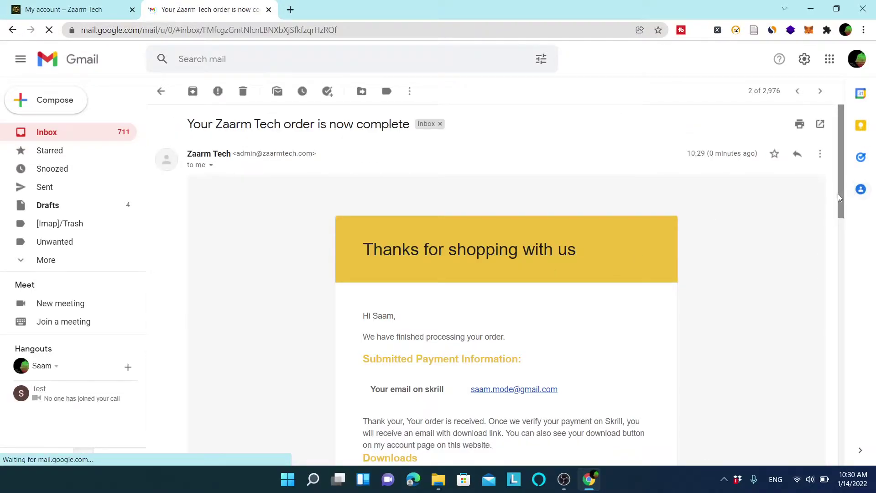
left_click_drag(840, 197, 833, 301)
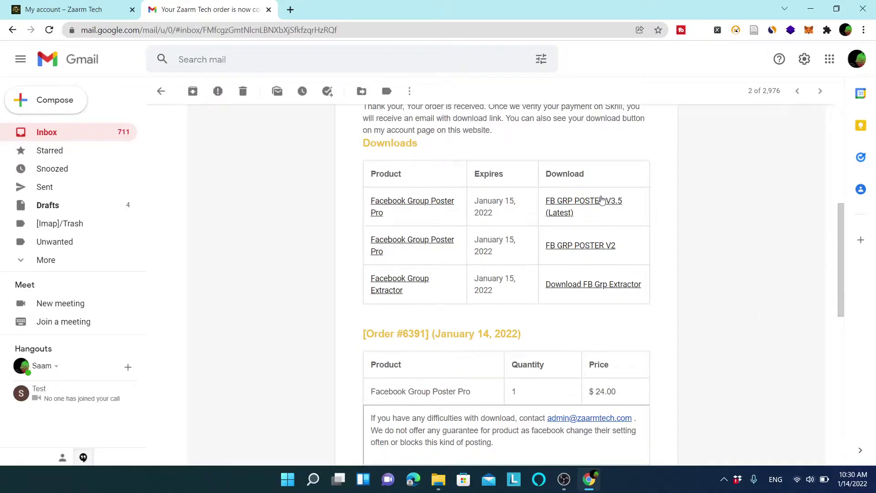
left_click(563, 205)
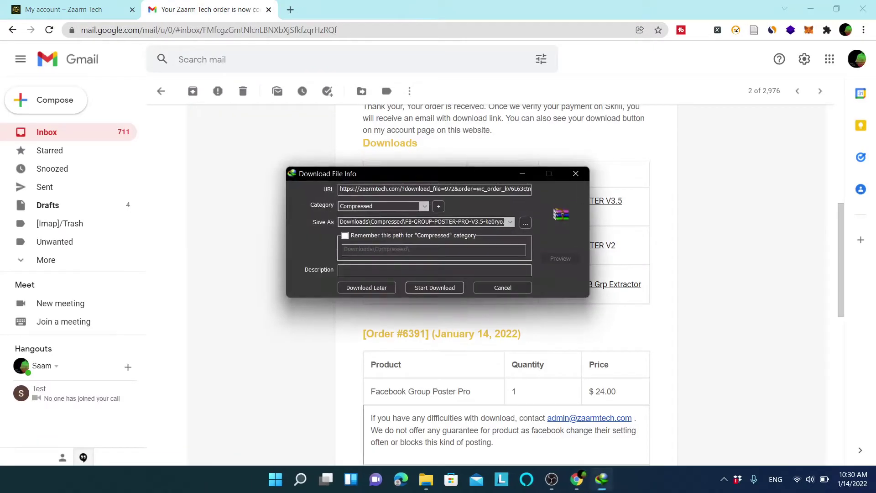
Save the FB Group Poster V3.5 zip to Downloads\Compressed, creating the missing folder.
left_click(428, 291)
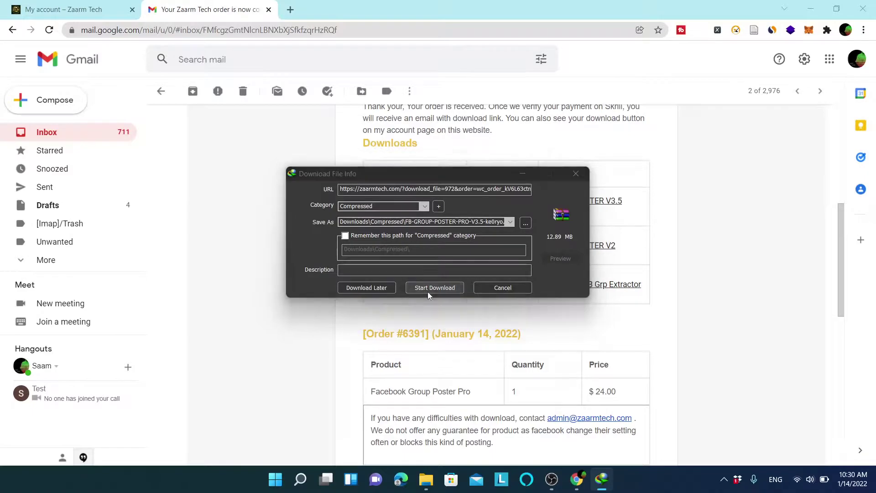
left_click(463, 263)
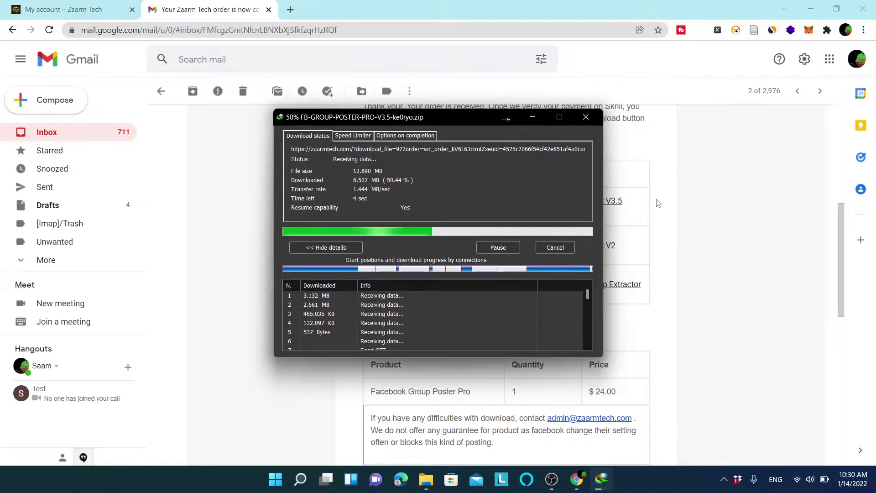
left_click(723, 207)
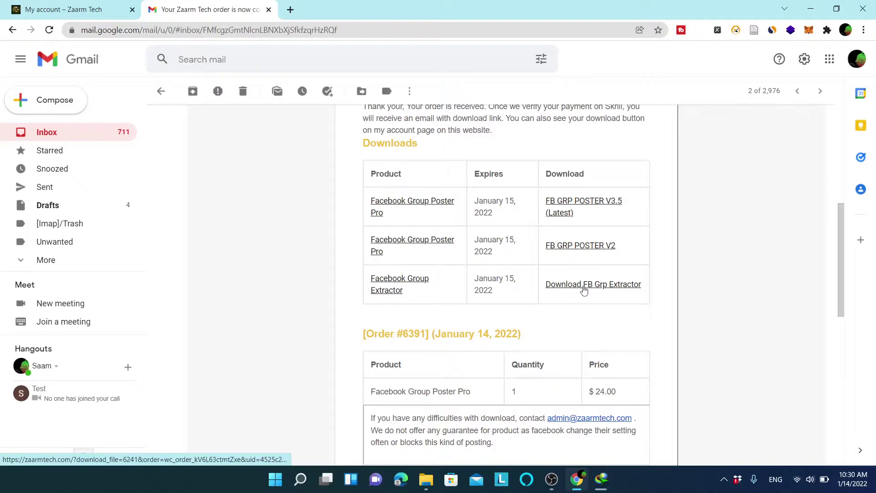
Download the Facebook Group Extractor zip past the IDM serial and registration prompts, then return to the inbox.
left_click(606, 288)
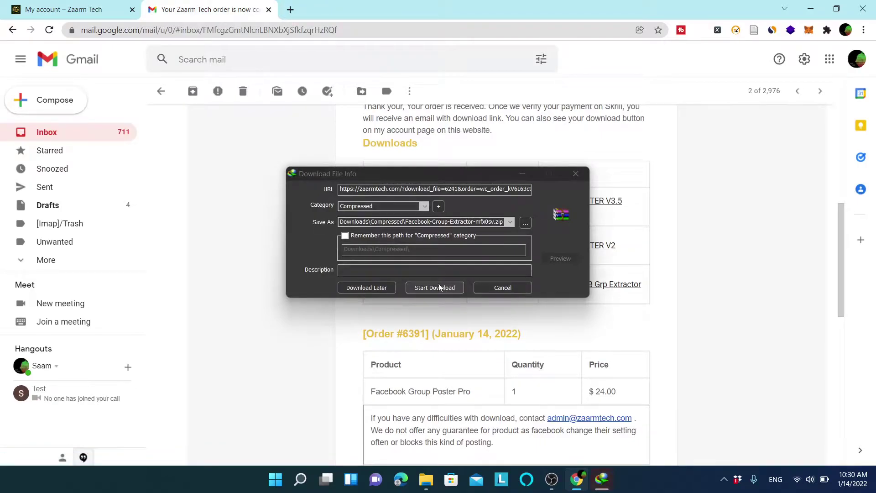
left_click(436, 287)
left_click(525, 287)
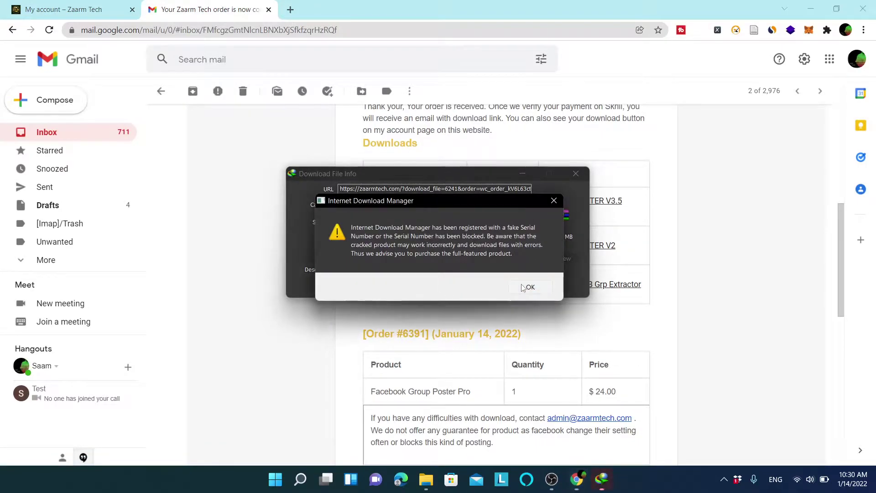
left_click(427, 289)
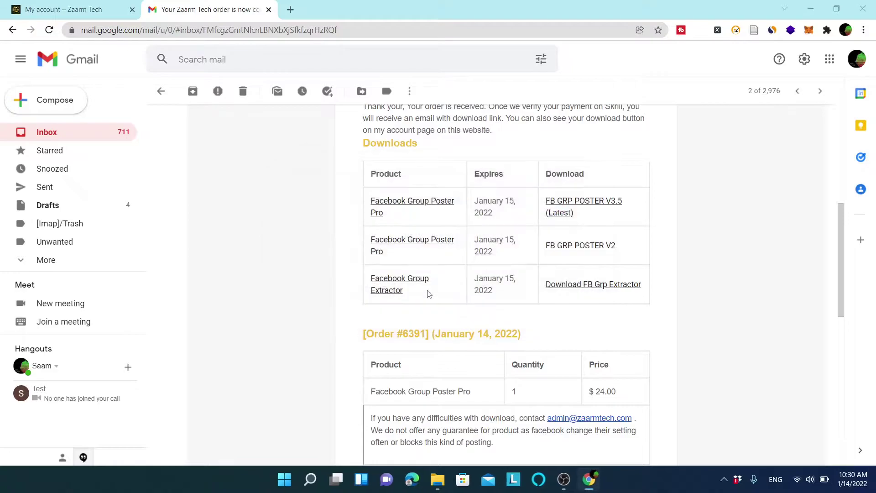
left_click(491, 291)
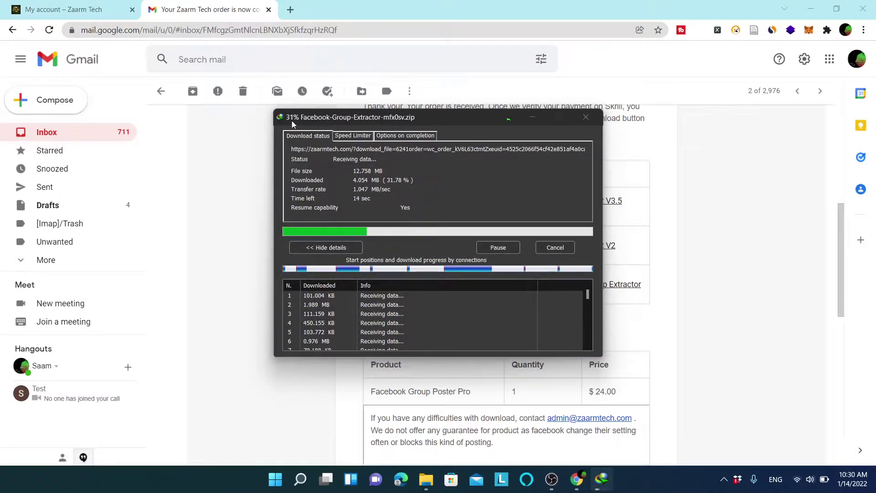
left_click(740, 230)
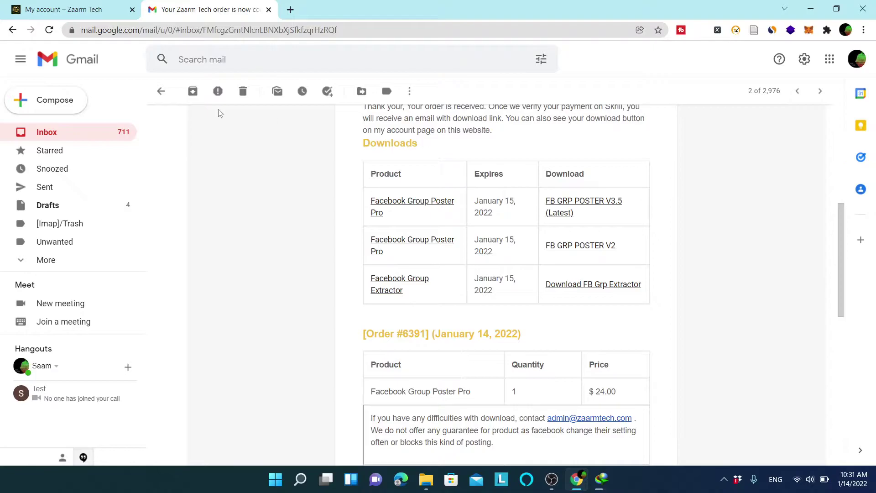
left_click(161, 92)
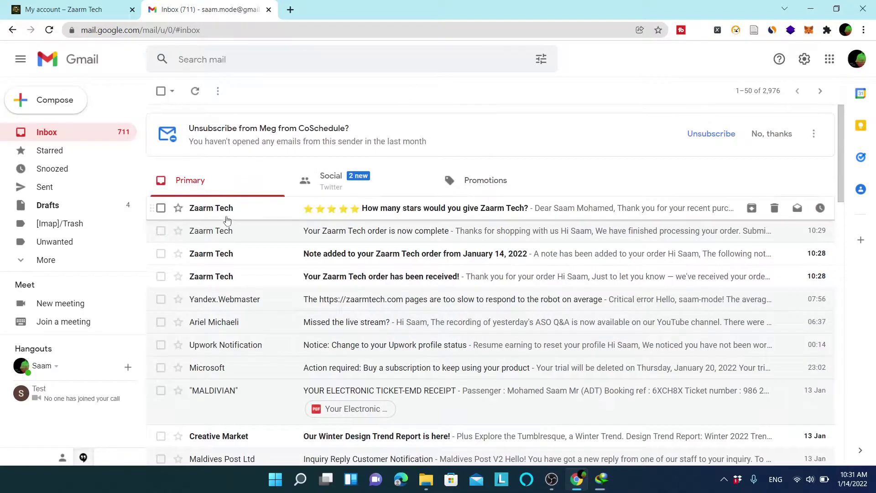
Glance at the Zaarm Tech rating email, then show the Zaarm Tech Downloads page and check extractor progress.
left_click(252, 209)
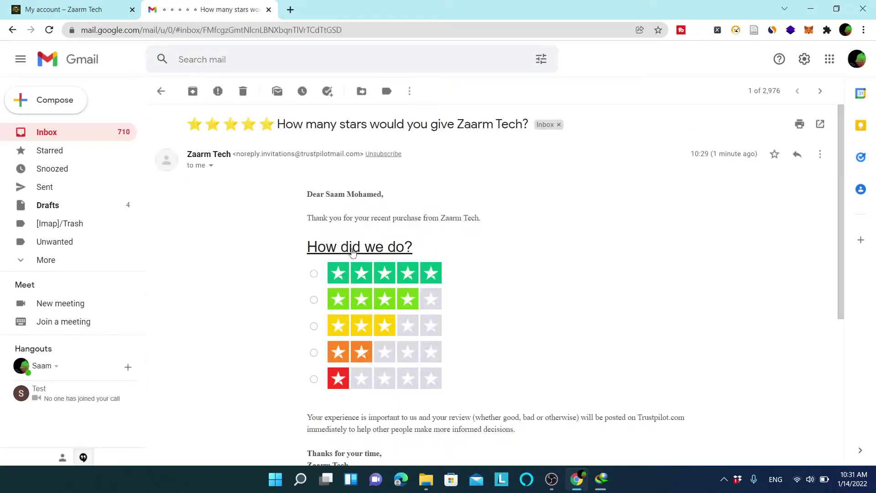
left_click(161, 93)
left_click(109, 5)
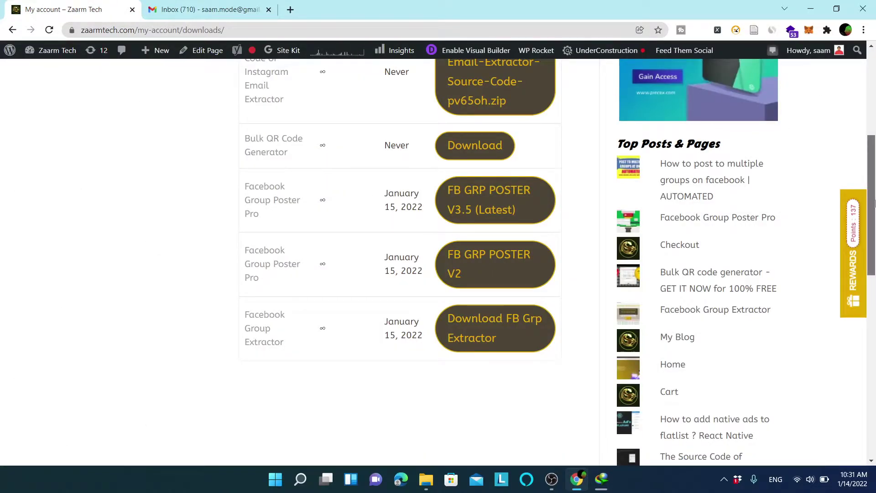
scroll(719, 131, "up", 5)
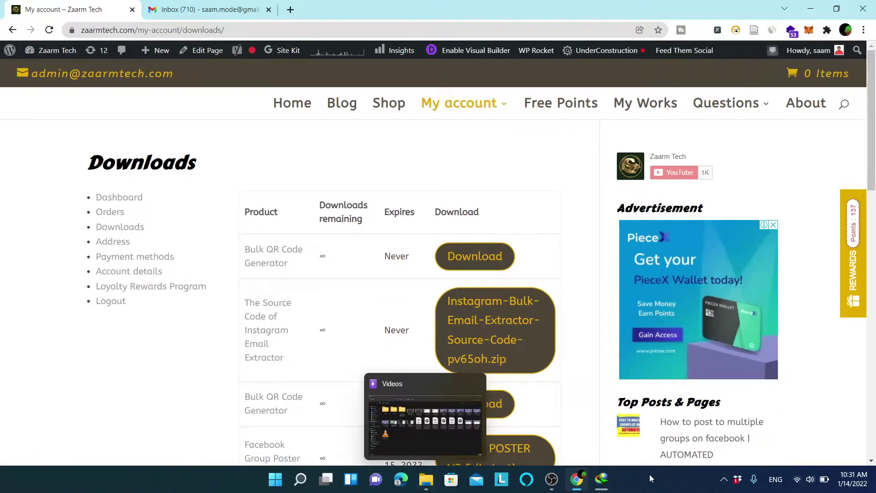
left_click(603, 480)
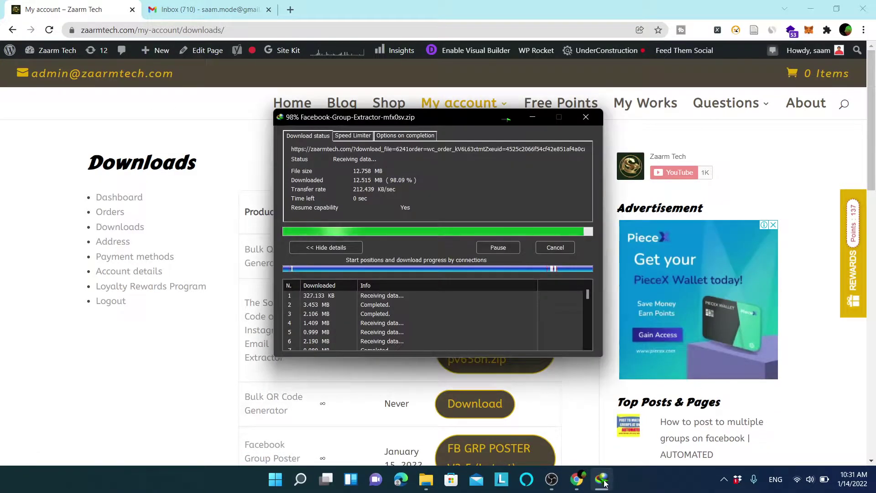
mouse_move(434, 482)
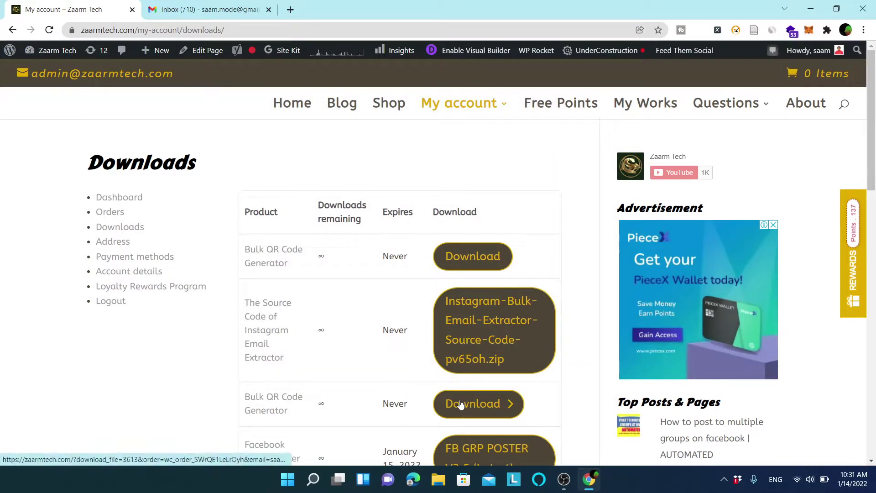
Open Downloads\Compressed in File Explorer, dismissing the IDM serial and registration prompts.
left_click(439, 480)
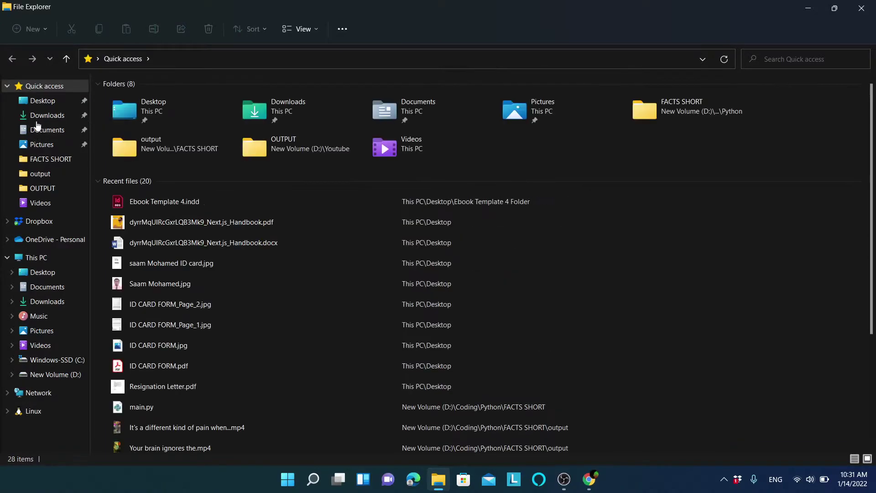
left_click(38, 117)
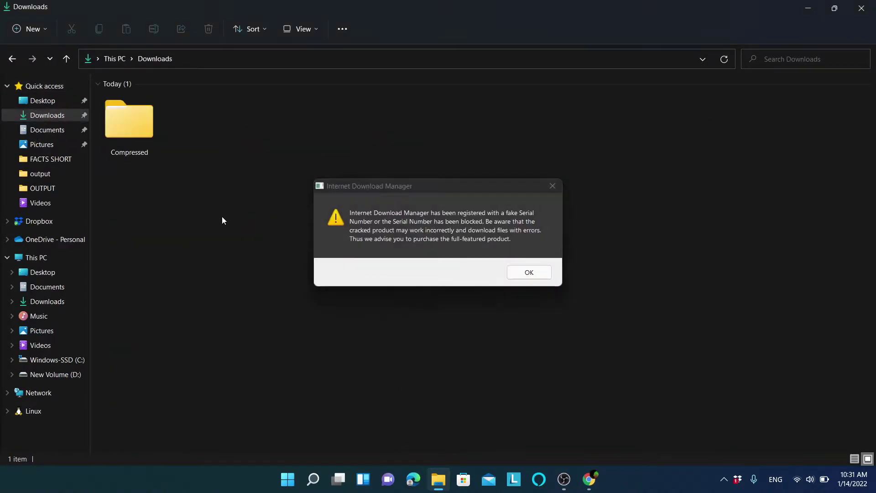
left_click(539, 272)
left_click(137, 117)
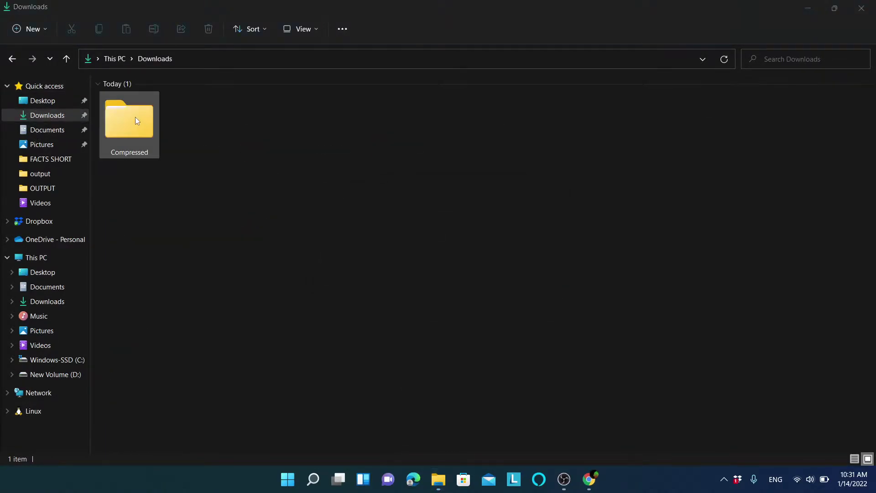
double_click(135, 117)
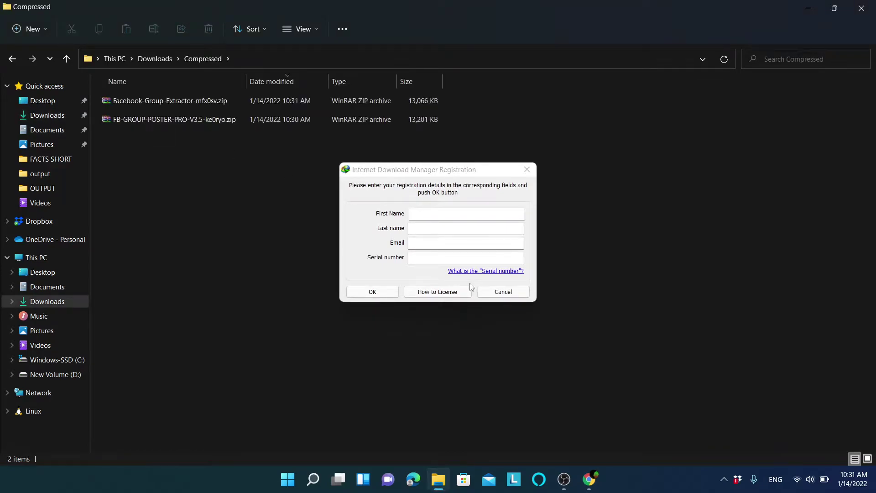
left_click(504, 291)
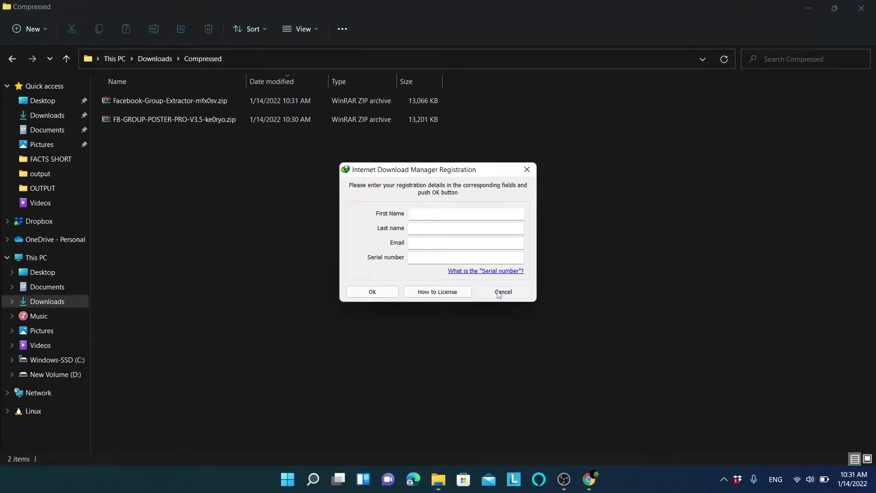
Extract FB-GROUP-POSTER-PRO-V3.5-ke0ryo.zip into its own folder with Extract All.
left_click(206, 106)
left_click(146, 120)
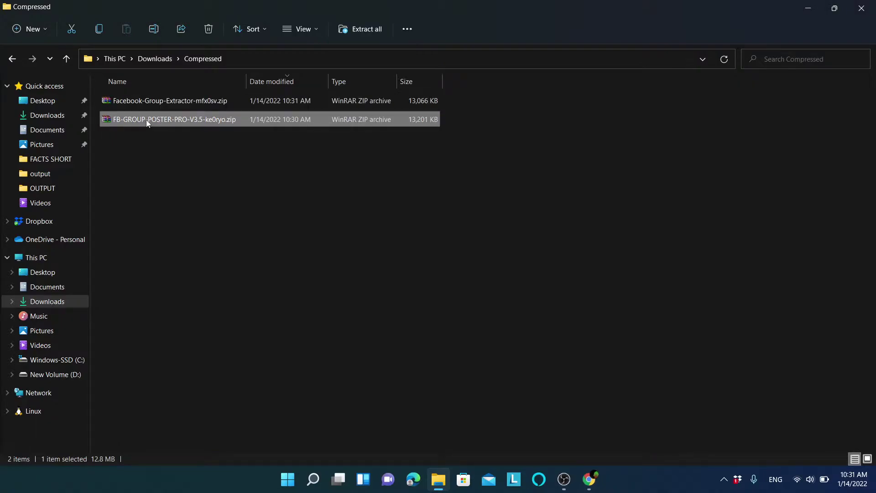
right_click(146, 119)
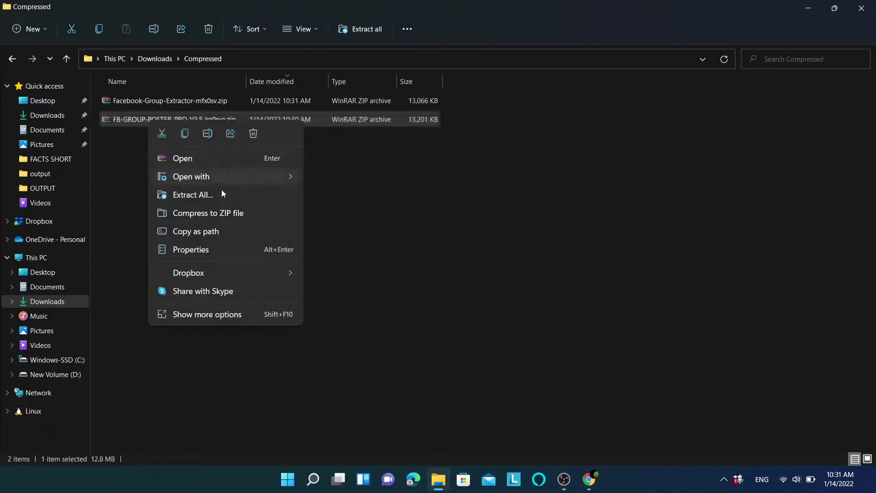
left_click(204, 195)
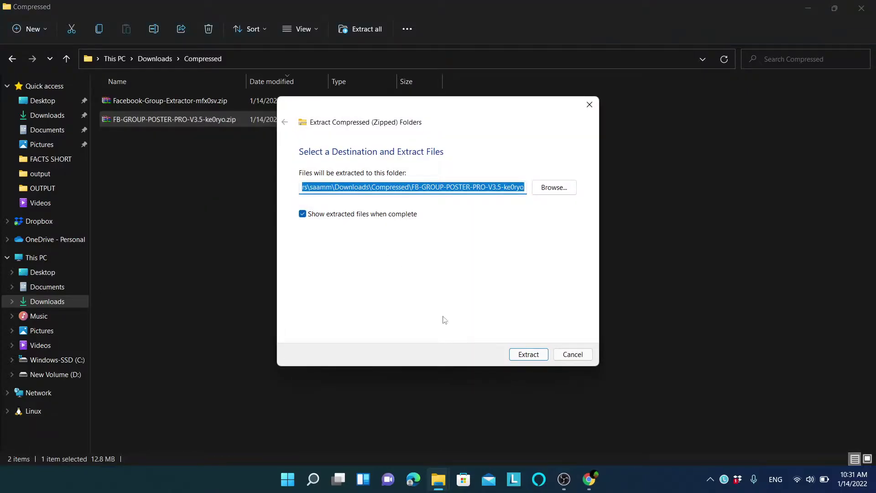
left_click(528, 355)
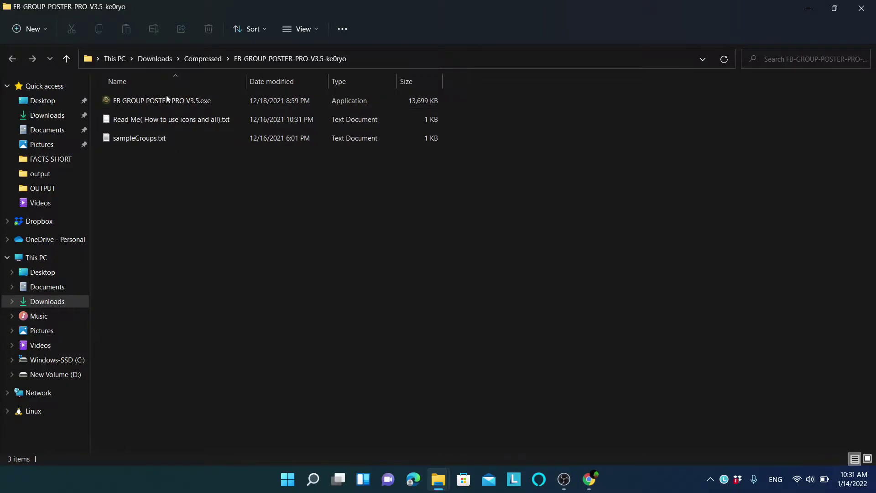
Open the Read Me file and look over its two tutorial video links.
double_click(166, 121)
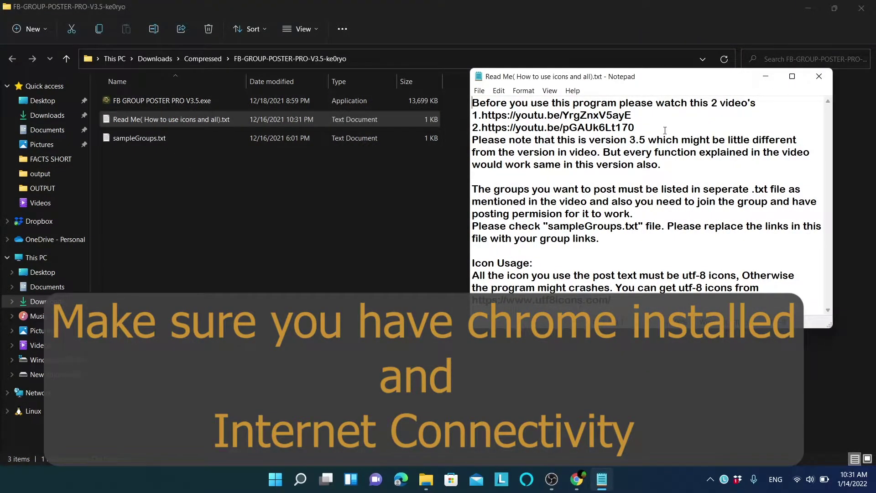
left_click_drag(637, 130, 487, 118)
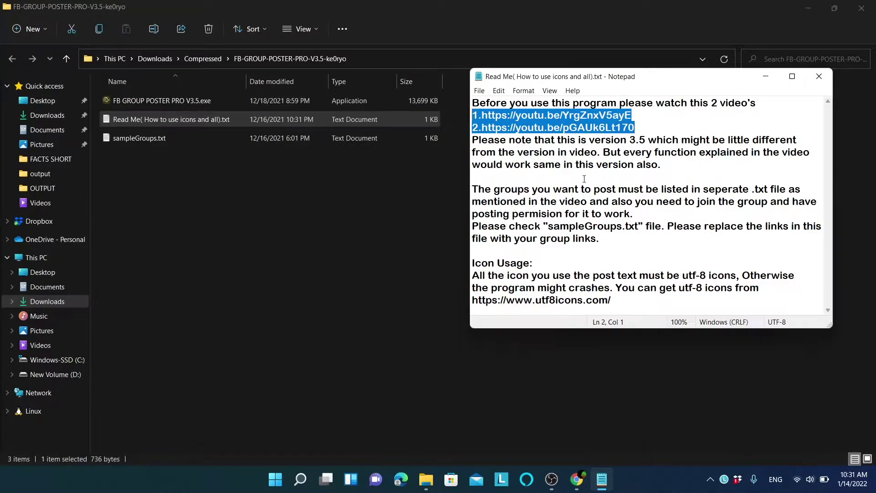
left_click(657, 242)
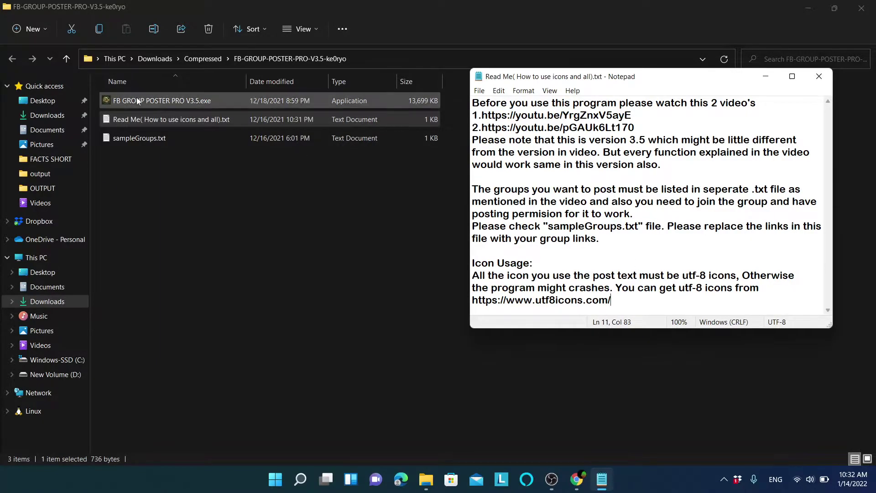
Check in sampleGroups.txt that each group link ends with a comma.
left_click(138, 138)
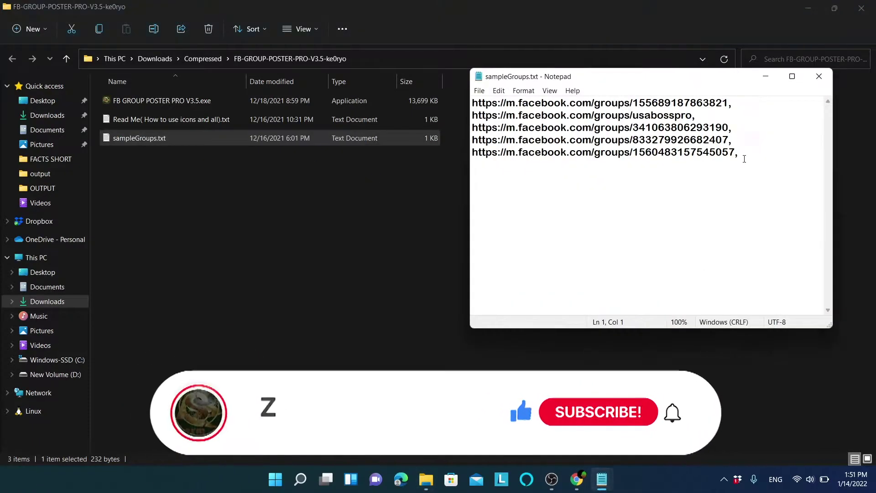
left_click_drag(745, 158, 736, 155)
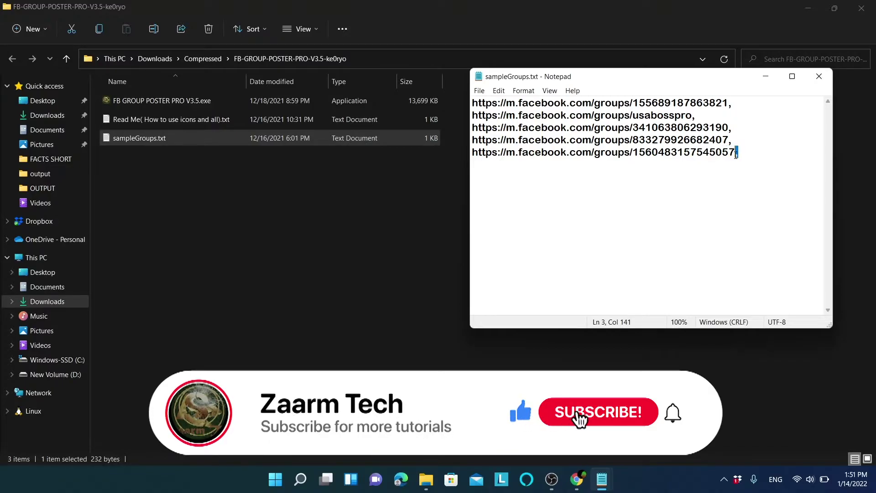
left_click(736, 155)
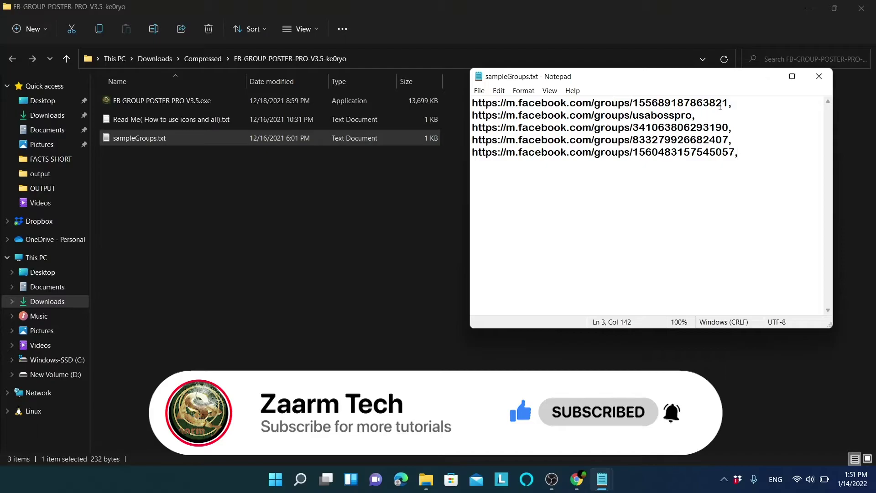
left_click_drag(733, 106, 730, 108)
Close both text files and delete sampleGroups.txt from the program folder.
left_click(819, 76)
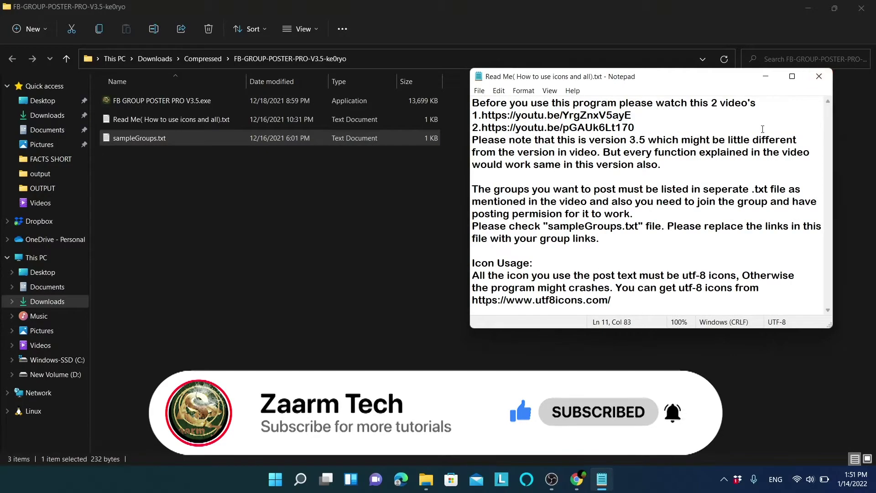
left_click(819, 76)
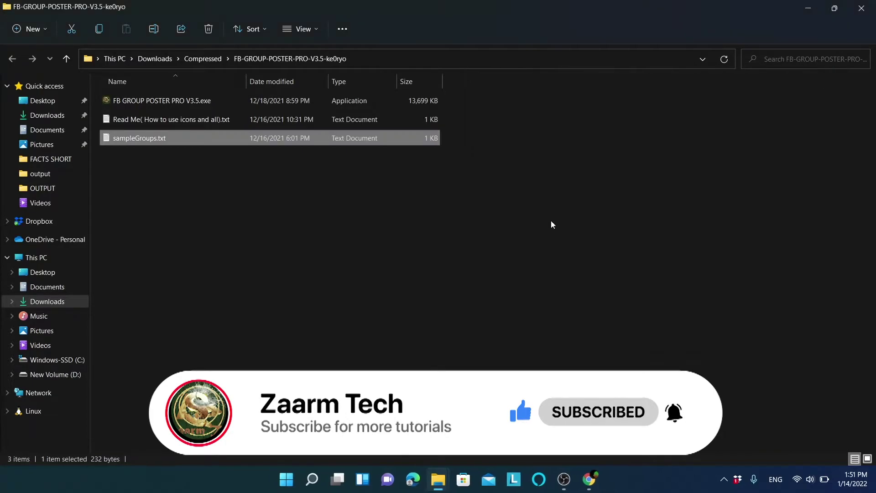
key("Delete")
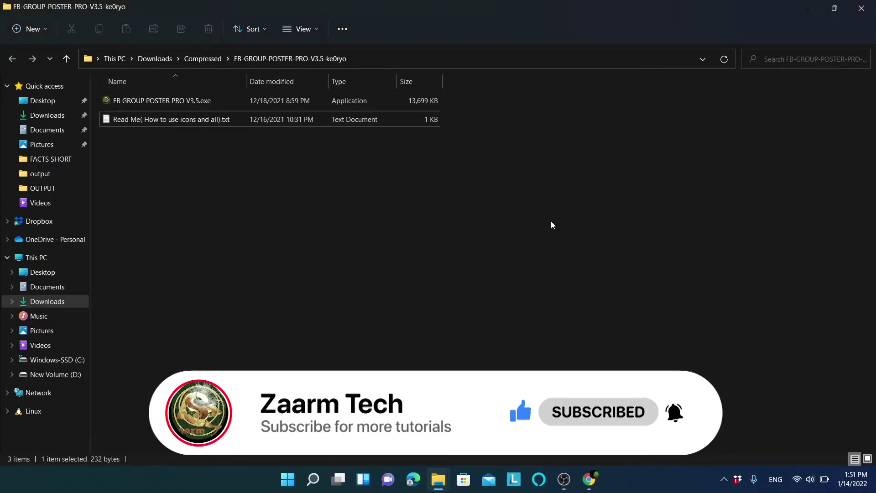
right_click(552, 225)
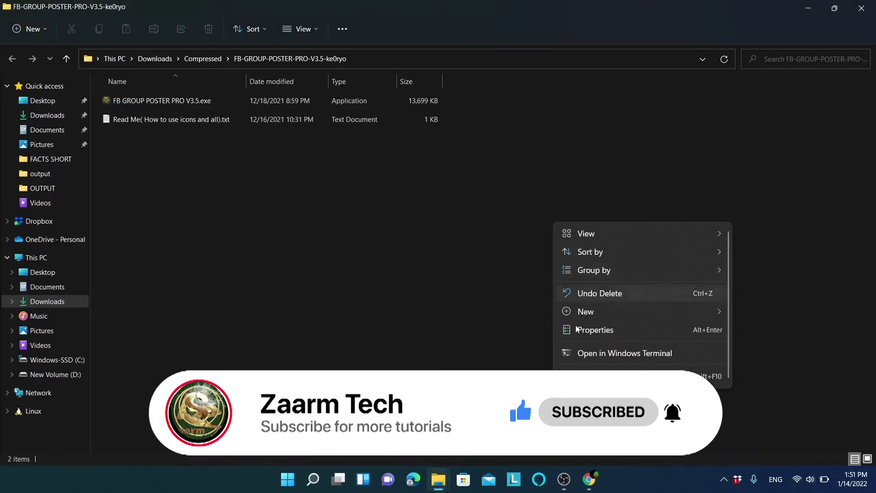
left_click(581, 375)
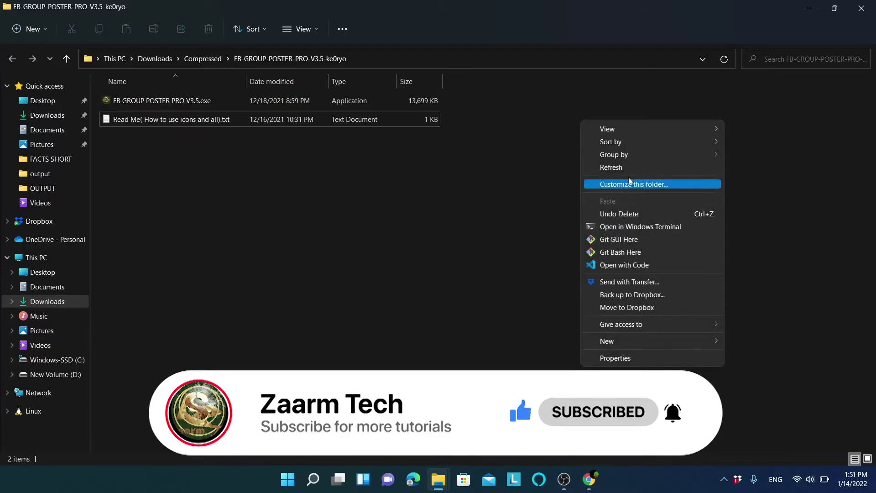
left_click(548, 159)
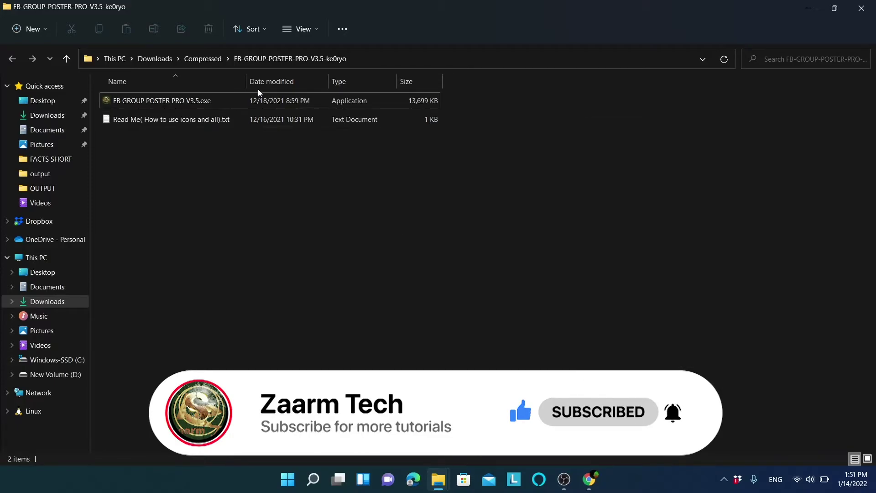
Run FB GROUP POSTER PRO V3.5.exe, move the Facebook login window right, and minimize the console.
double_click(181, 102)
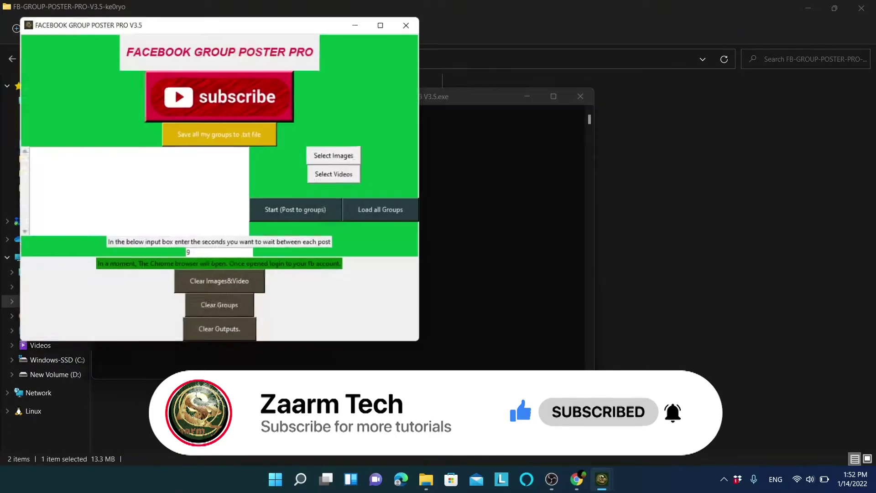
left_click_drag(593, 368, 462, 324)
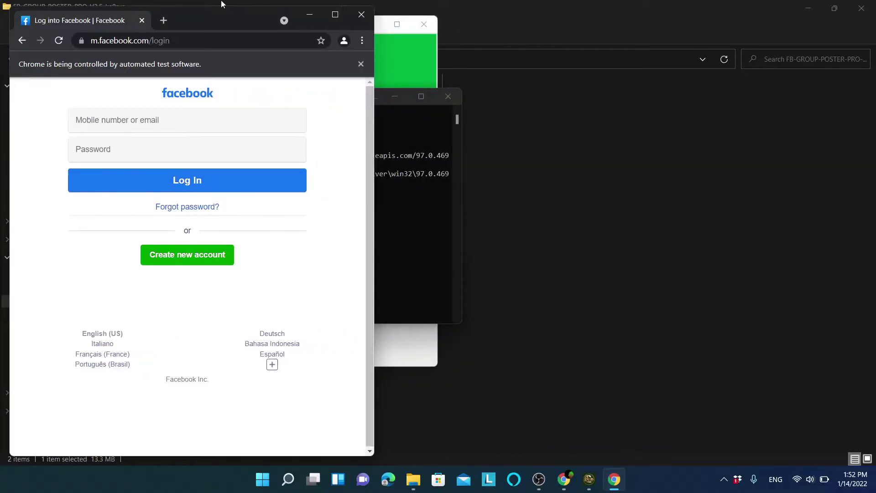
left_click_drag(209, 18, 736, 12)
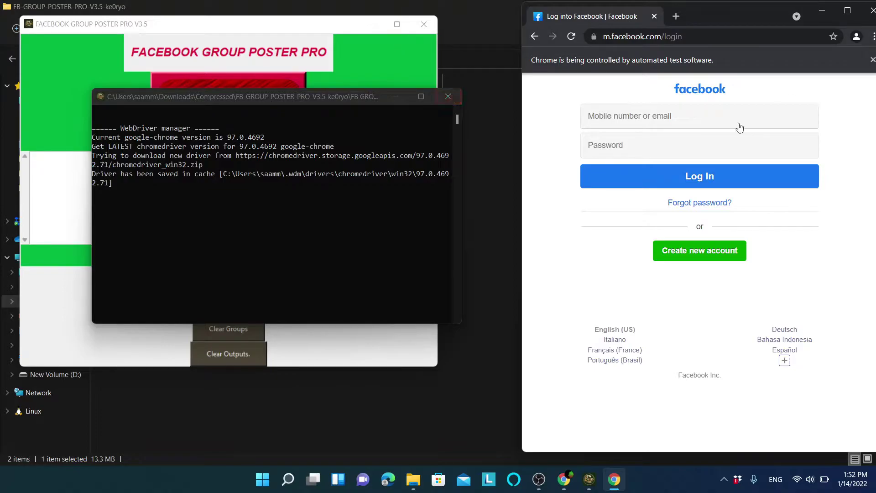
left_click(396, 97)
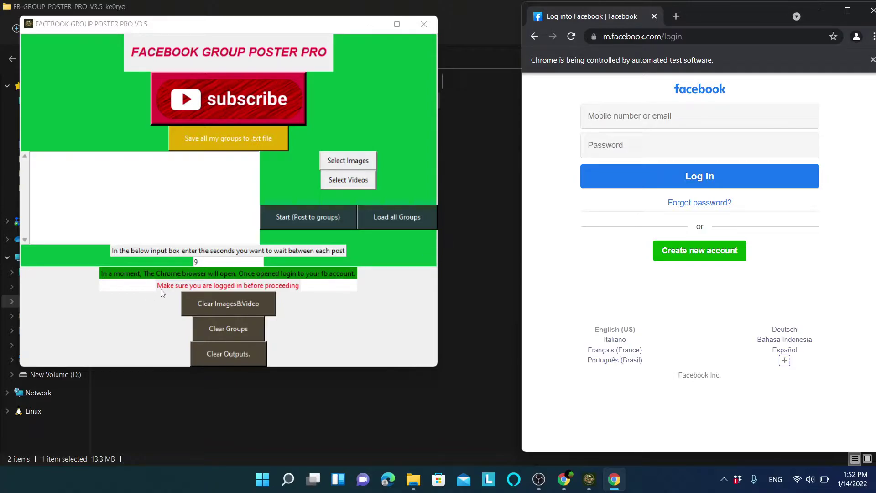
Log in to Facebook with the account e-mail and password, then prepare to enter the login code.
left_click(659, 110)
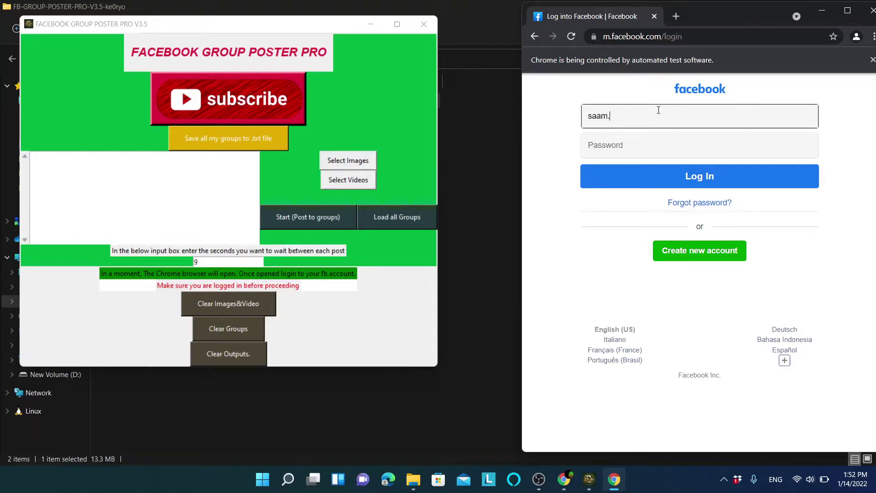
key("Tab")
type("•••••")
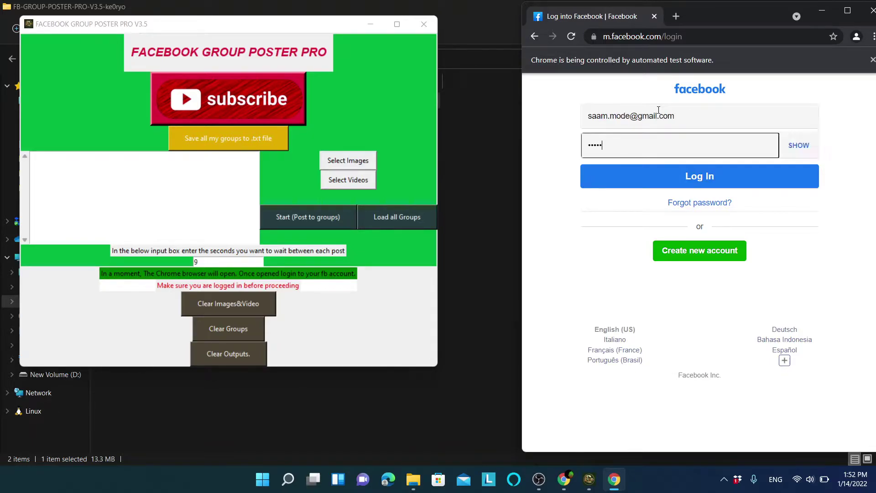
left_click(676, 179)
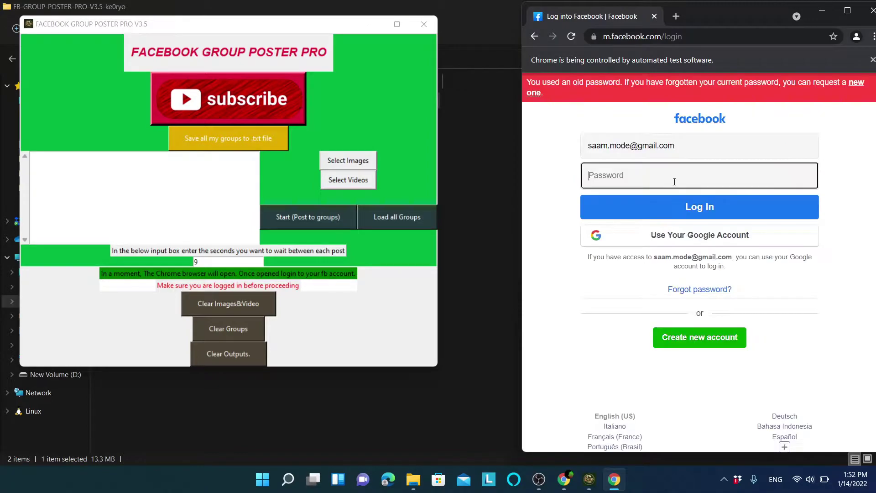
type("•••••••••••")
left_click(675, 181)
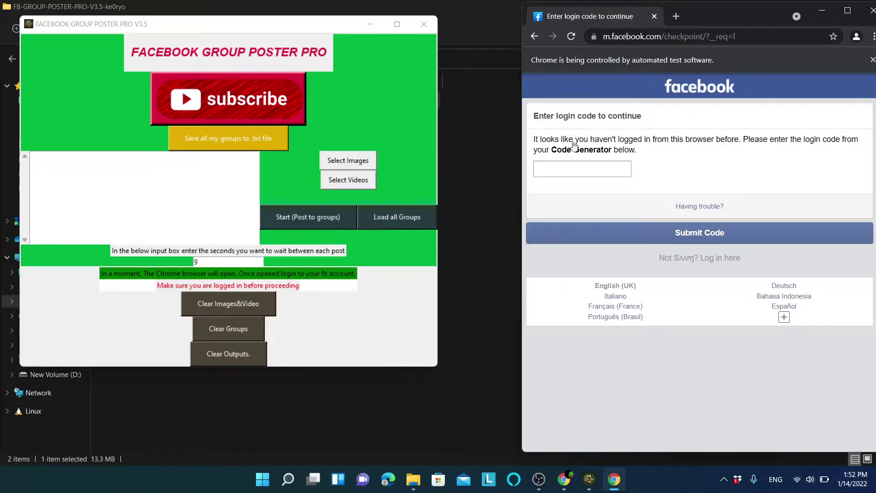
left_click(580, 168)
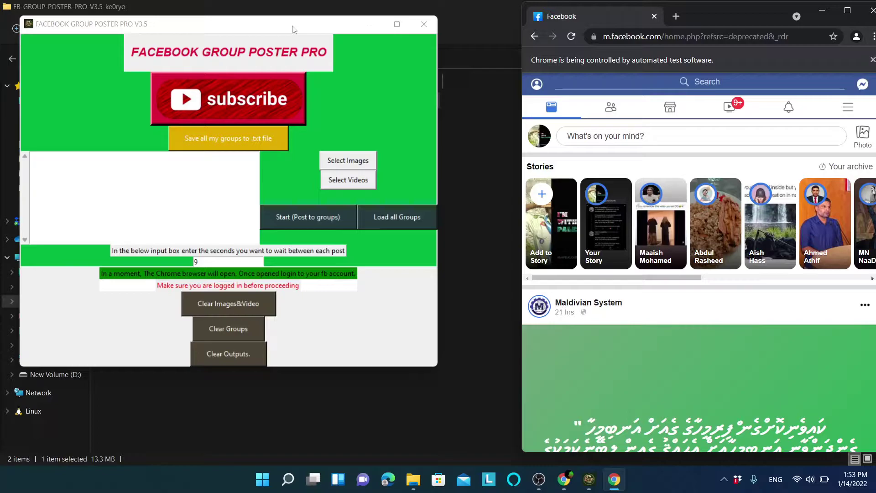
Save all joined groups to allGroups.txt and wait until 351 groups are written.
left_click(208, 141)
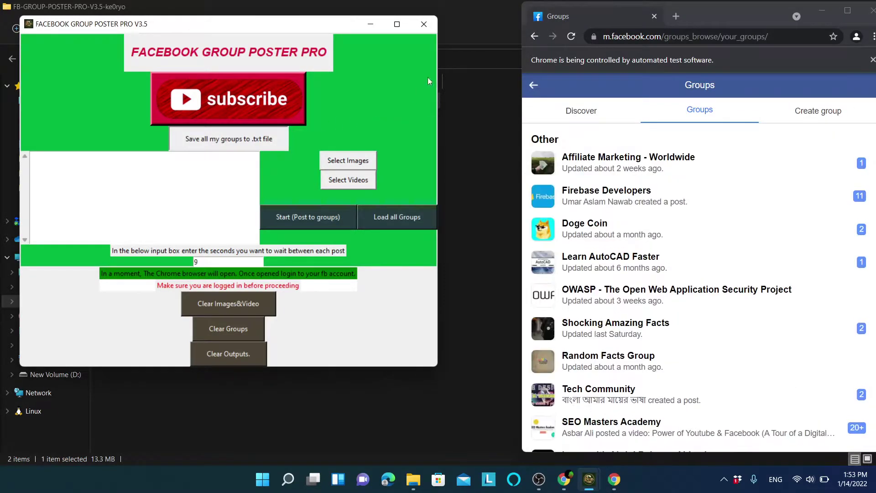
left_click(475, 24)
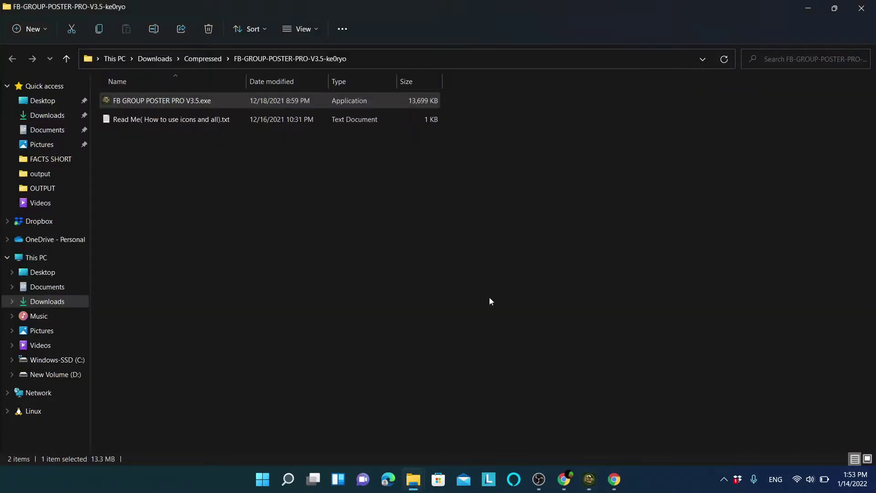
left_click(612, 488)
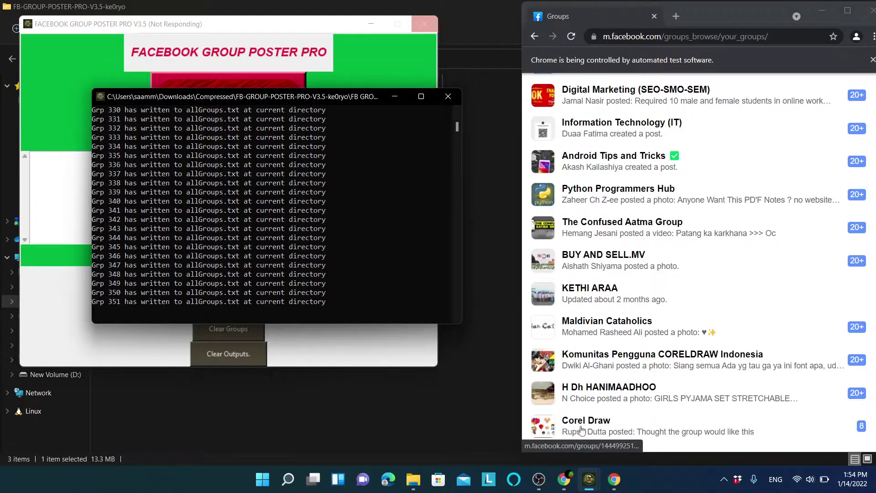
left_click(498, 341)
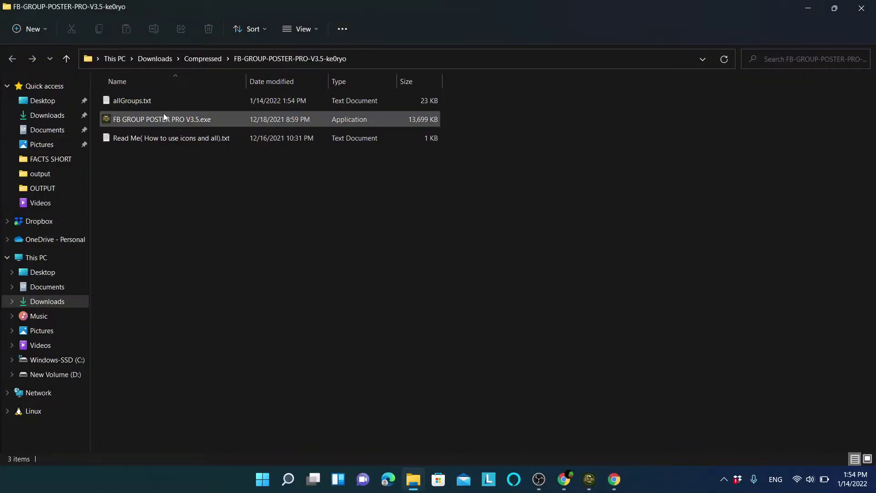
Open allGroups.txt maximized, scroll through the comma-ended group links, then close Notepad.
double_click(146, 106)
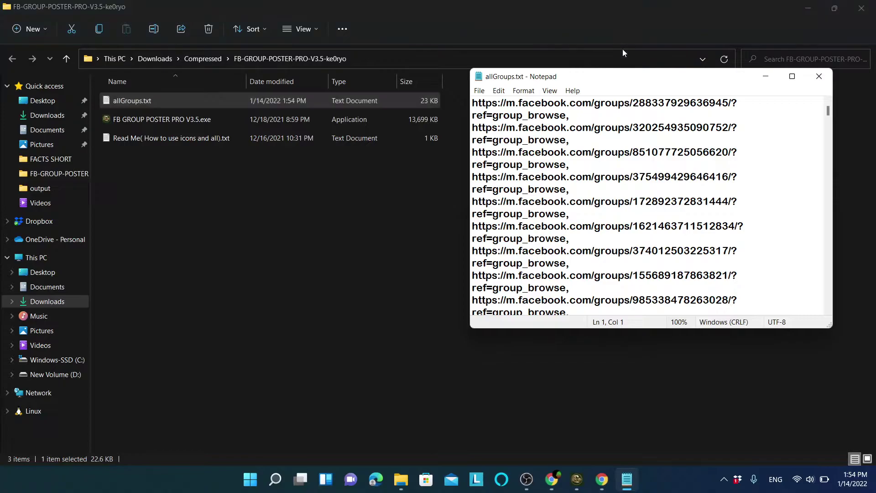
left_click(793, 76)
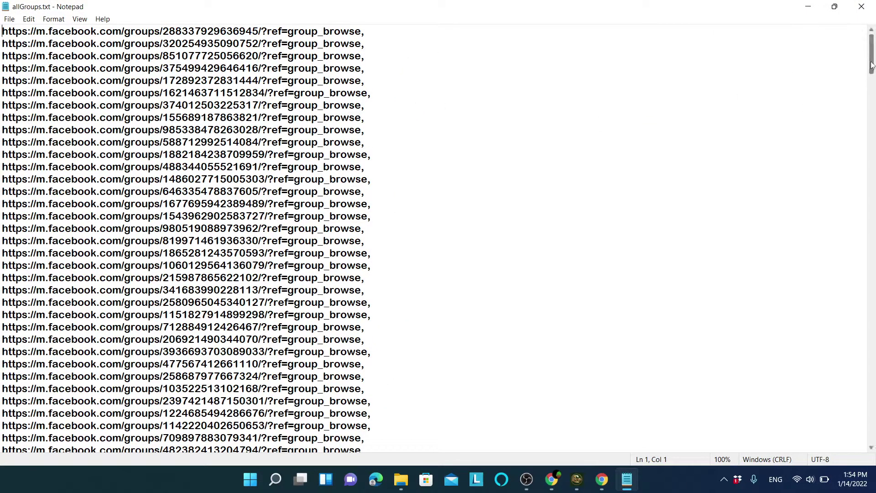
left_click_drag(871, 65, 874, 15)
left_click_drag(366, 43, 363, 44)
left_click_drag(871, 54, 874, 129)
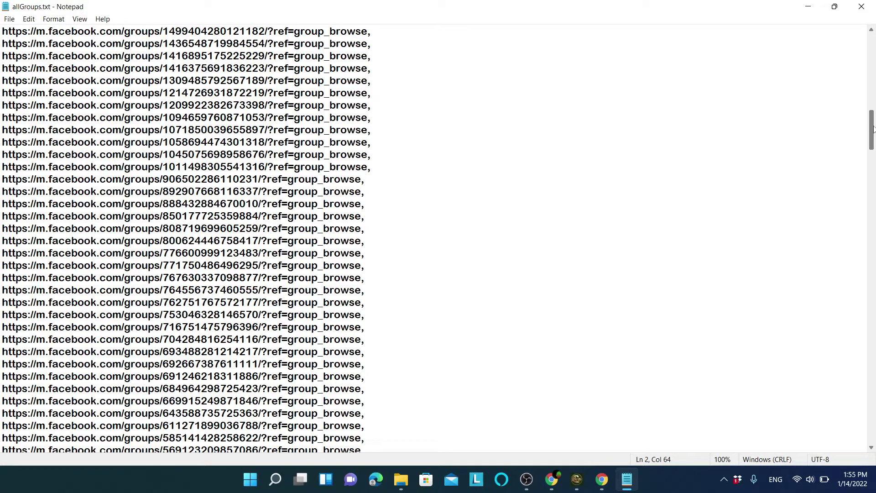
left_click_drag(873, 129, 874, 202)
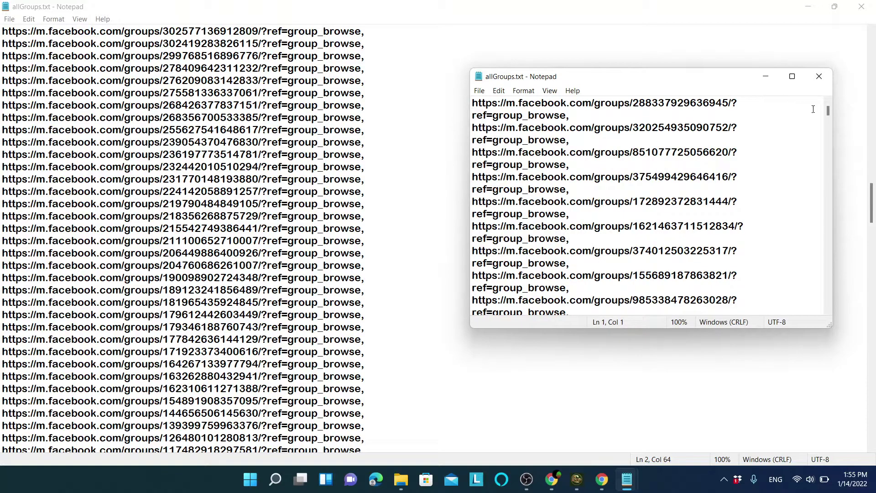
left_click_drag(828, 112, 829, 181)
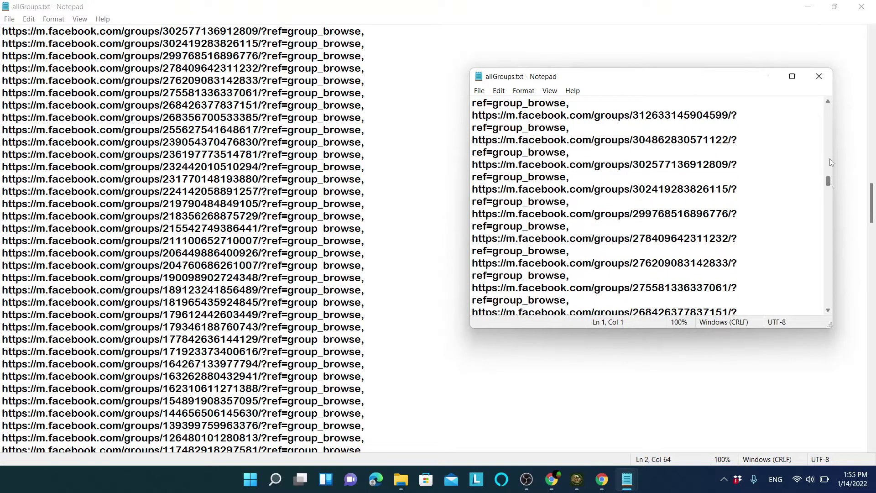
left_click(819, 76)
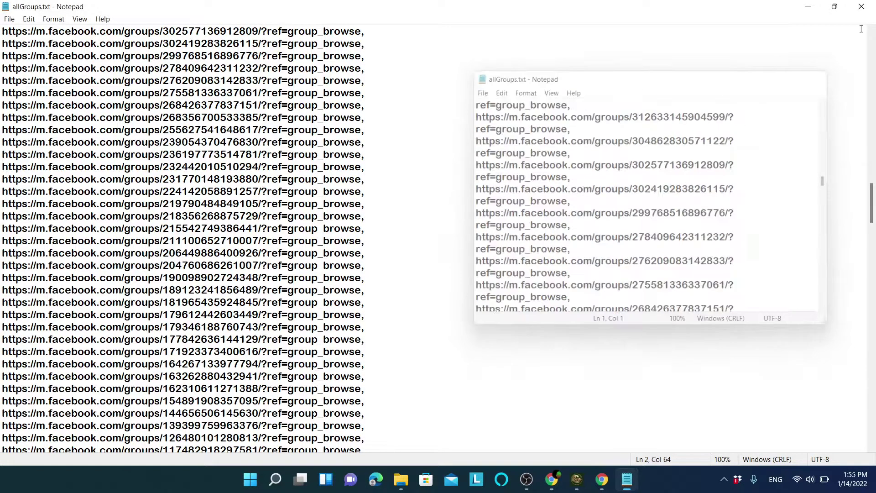
left_click(869, 6)
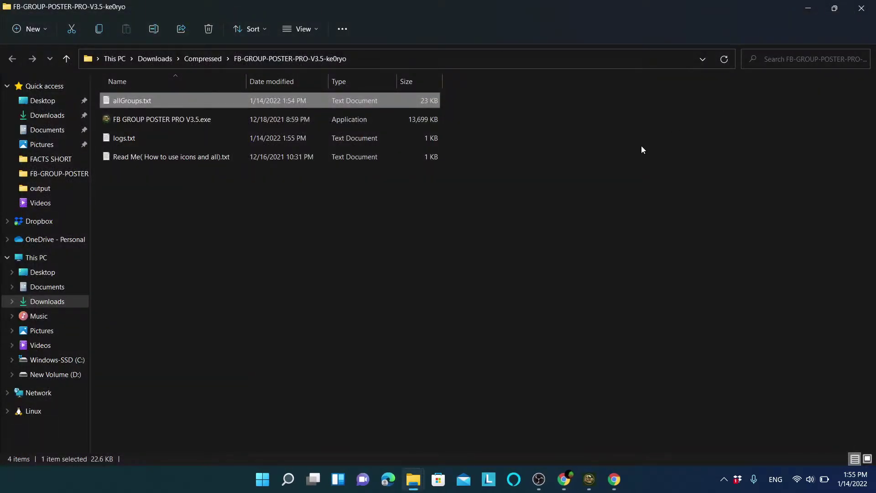
Close the poster's console window and its automated Facebook browser.
mouse_move(598, 488)
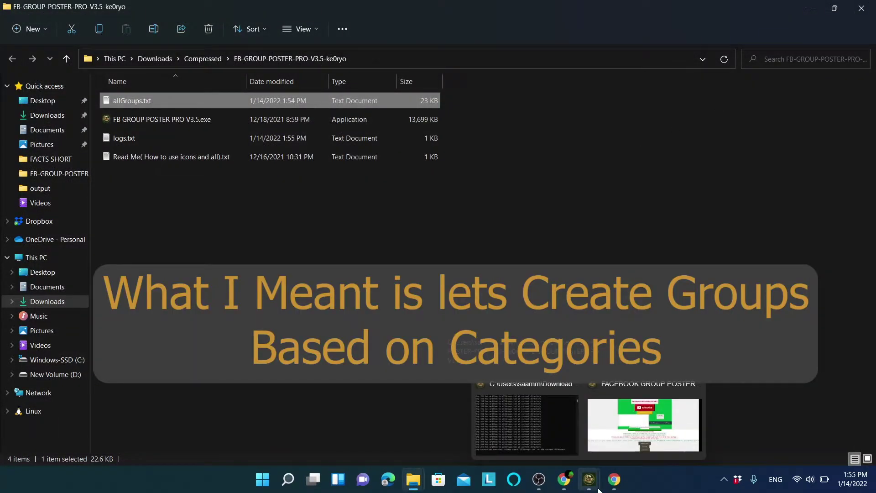
left_click(546, 428)
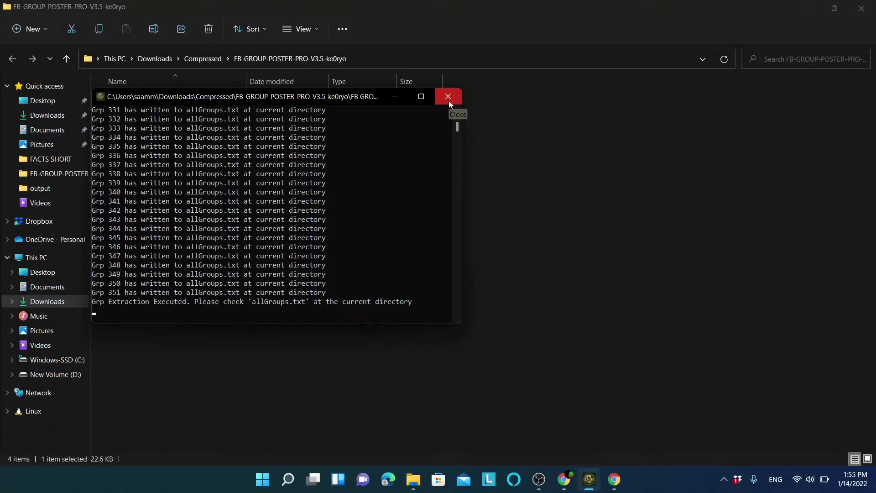
left_click(448, 96)
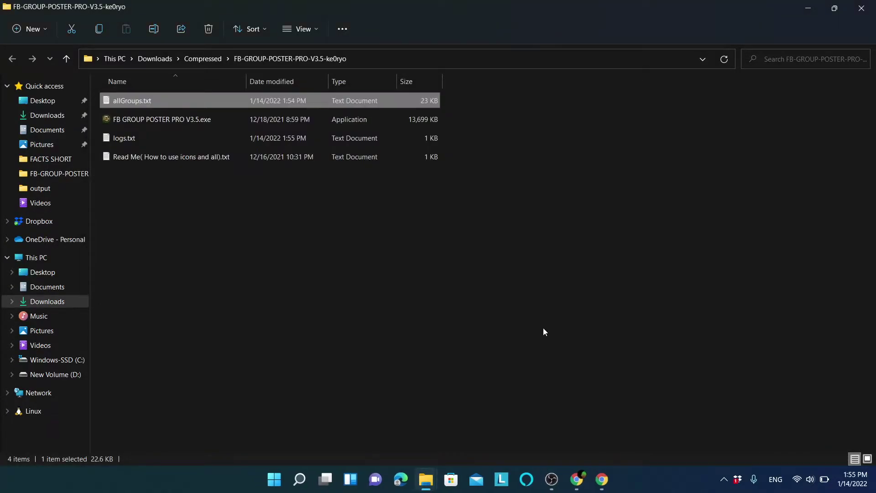
left_click(598, 478)
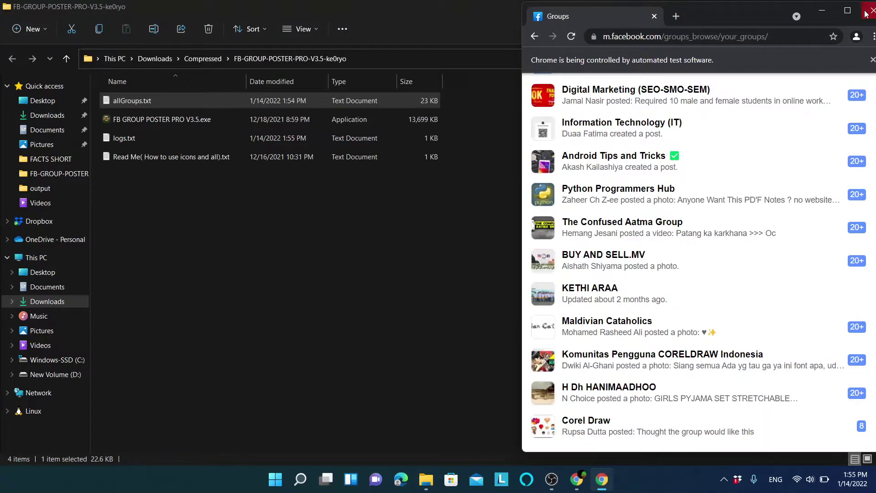
left_click(866, 11)
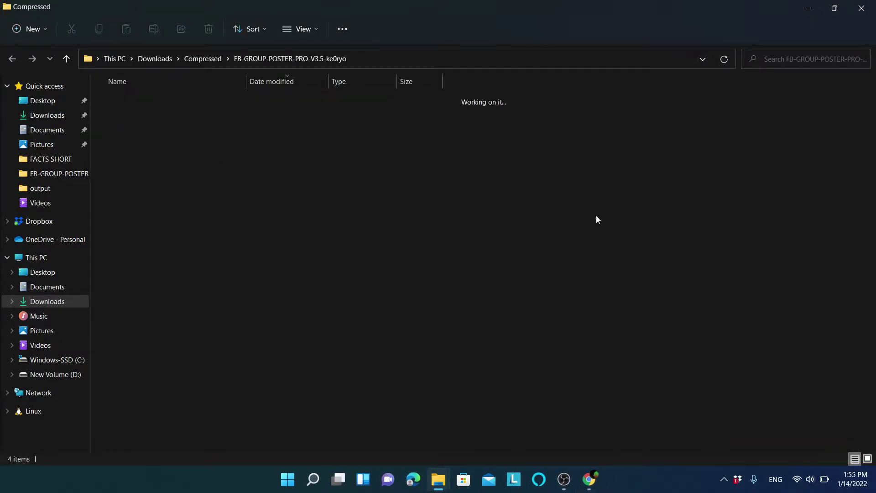
Extract Facebook-Group-Extractor-mfx0sv.zip from Compressed and open the extracted folder.
key("alt+Up")
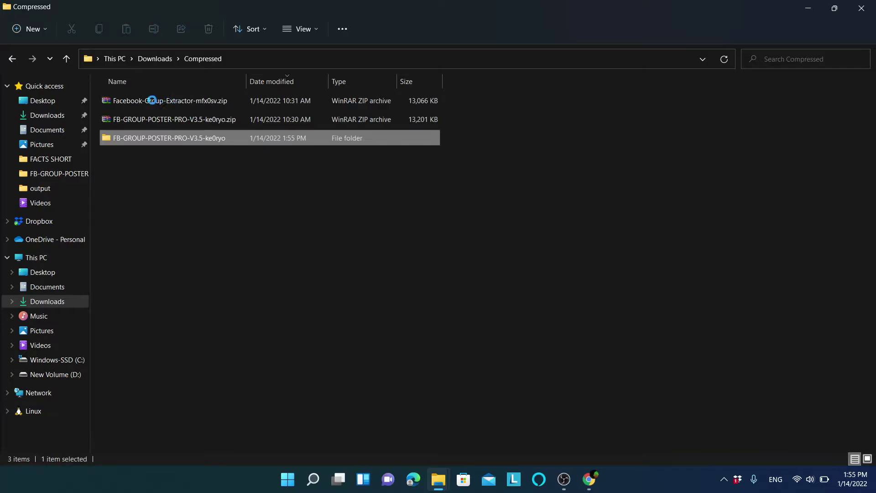
left_click(189, 104)
right_click(189, 105)
left_click(237, 176)
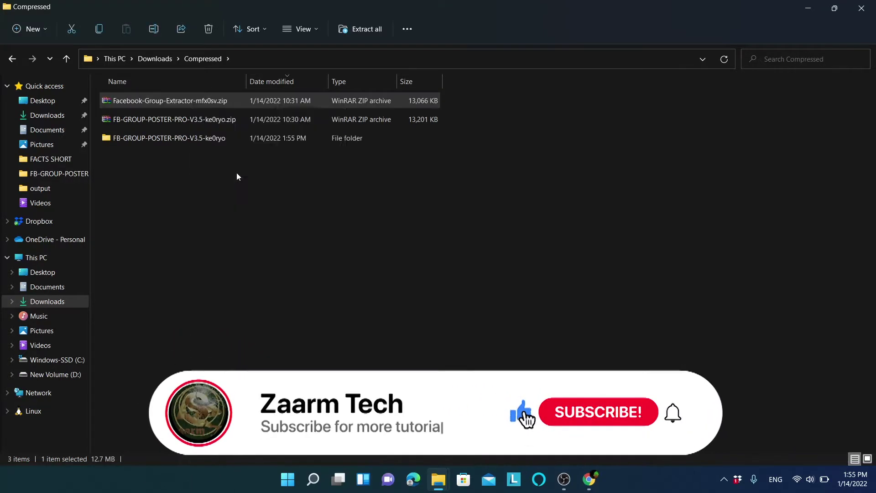
key("Return")
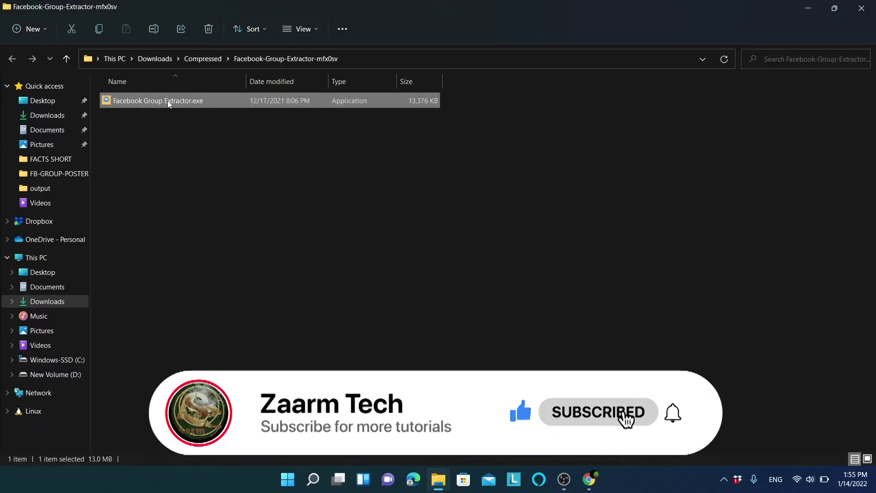
Launch Facebook Group Extractor.exe and log into Facebook with the account e-mail and password.
double_click(168, 102)
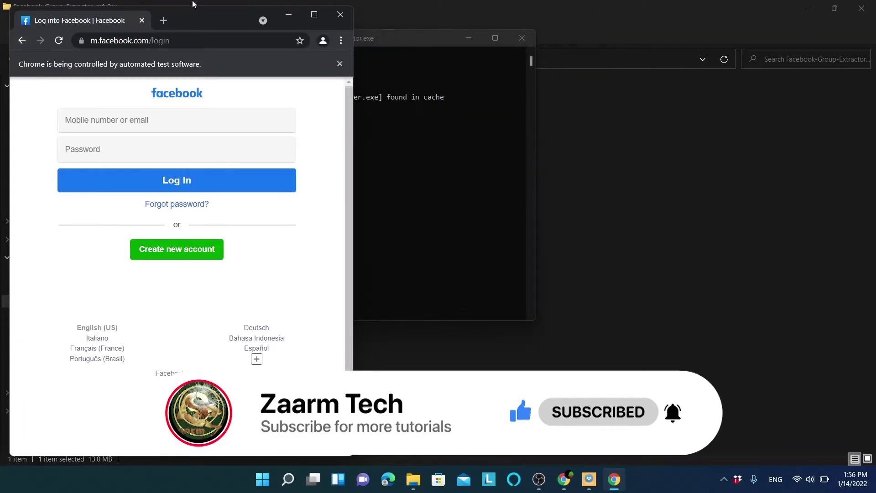
left_click_drag(205, 21, 700, 30)
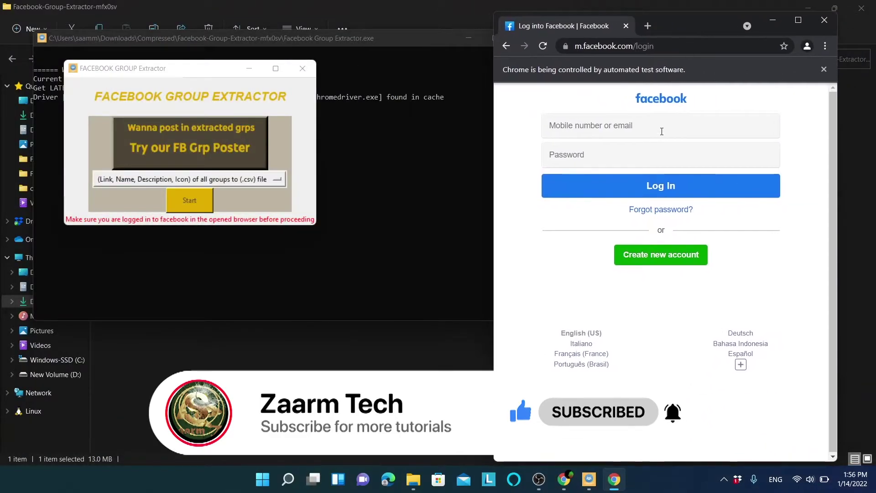
left_click(648, 127)
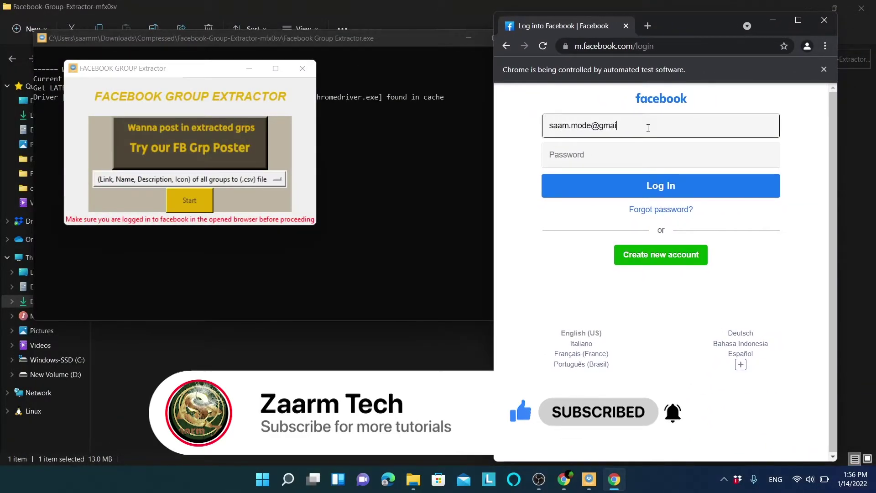
key("Tab")
type("********")
left_click(616, 186)
type("********")
key("Return")
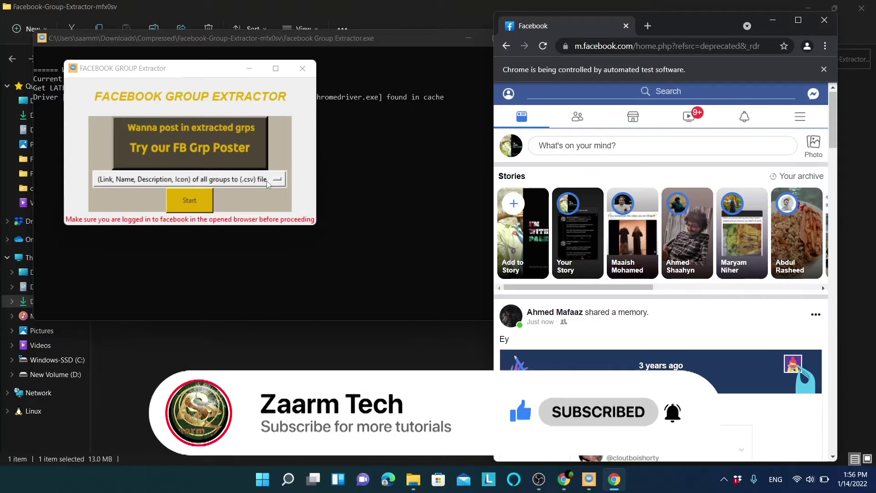
Pick the Link, Name, Description, Icon .csv export and start extracting all joined groups.
left_click(268, 183)
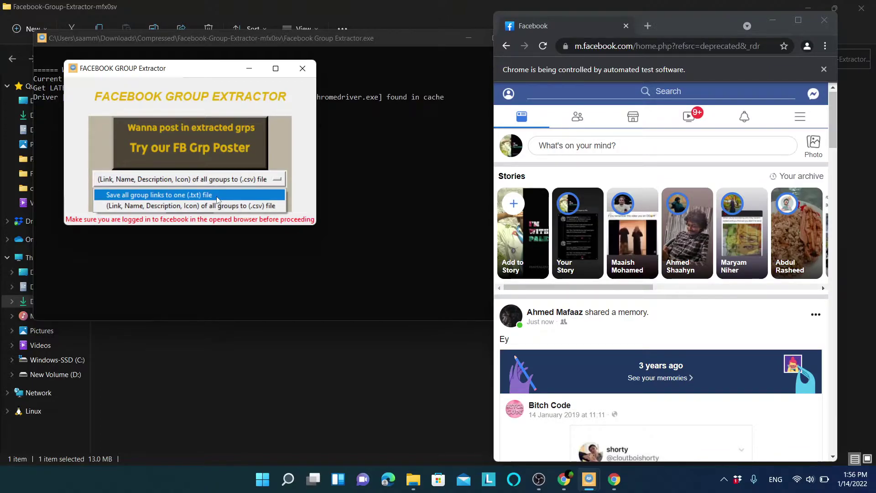
left_click(217, 200)
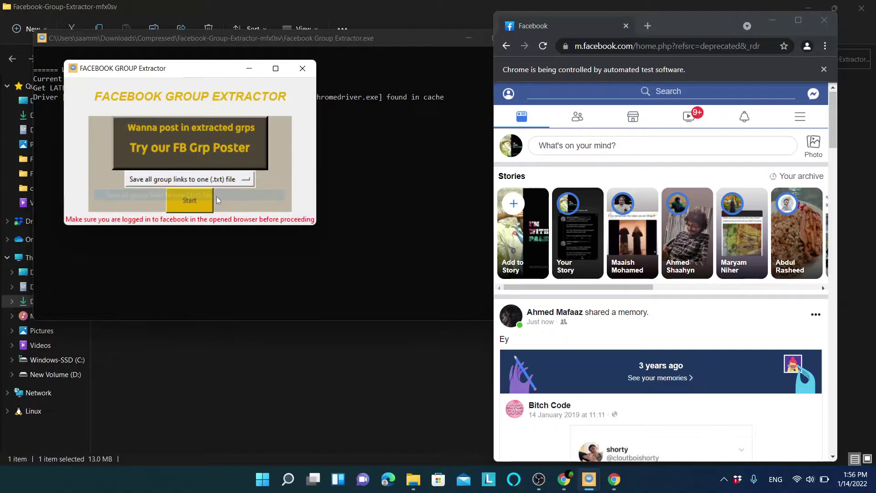
left_click(245, 180)
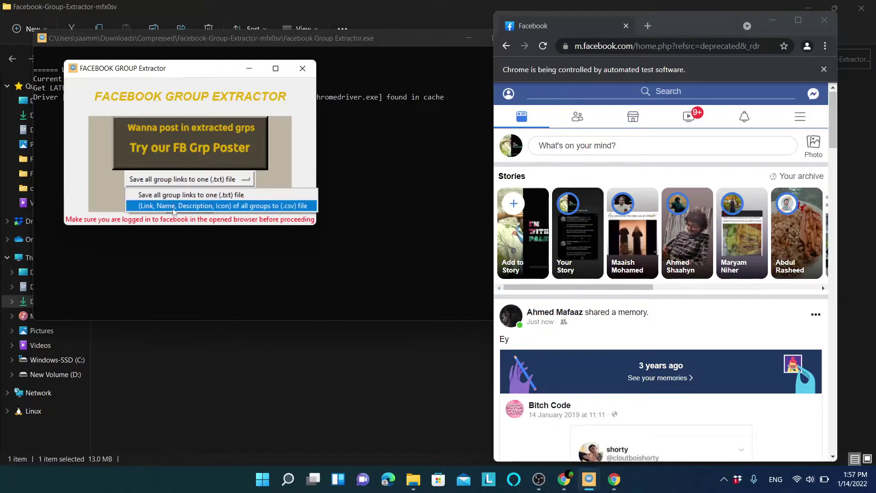
left_click(254, 206)
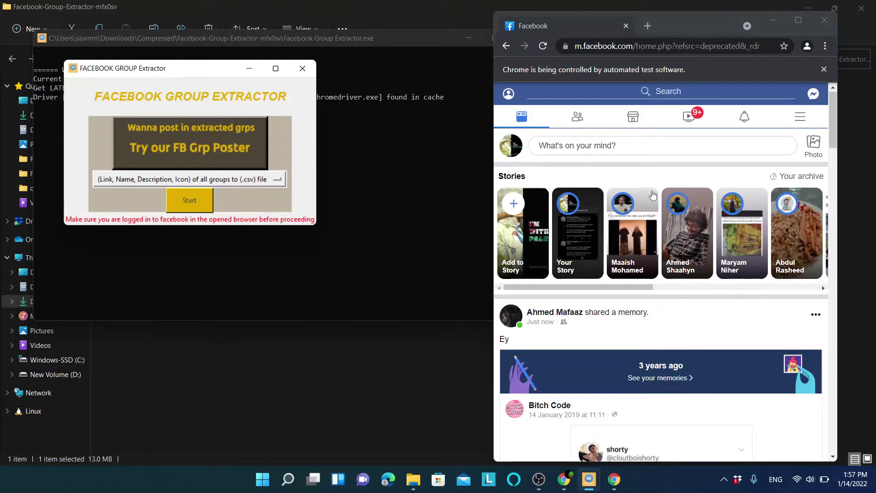
left_click(181, 210)
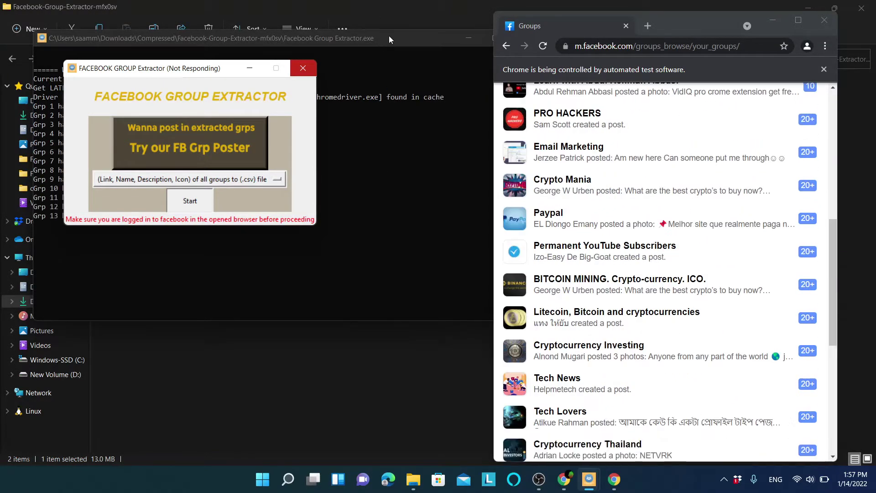
left_click(389, 35)
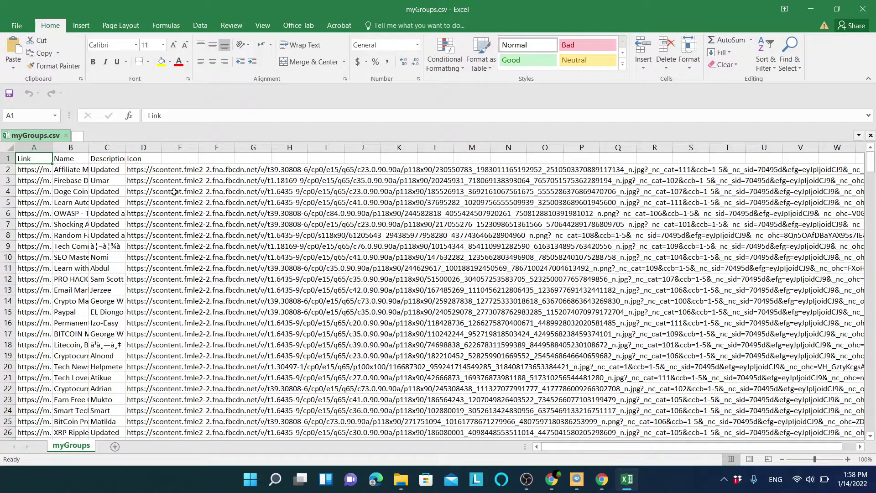
Delete the Icon column D and then the Description column C from myGroups.csv.
double_click(161, 147)
left_click(165, 145)
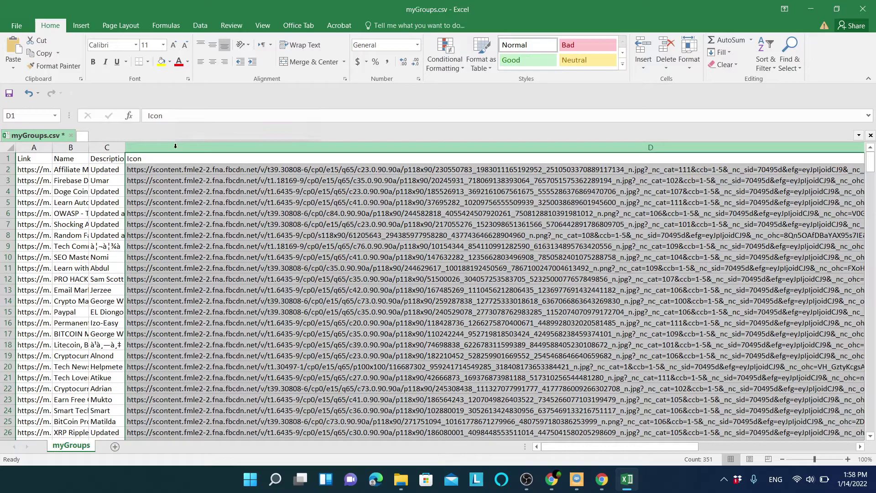
right_click(176, 147)
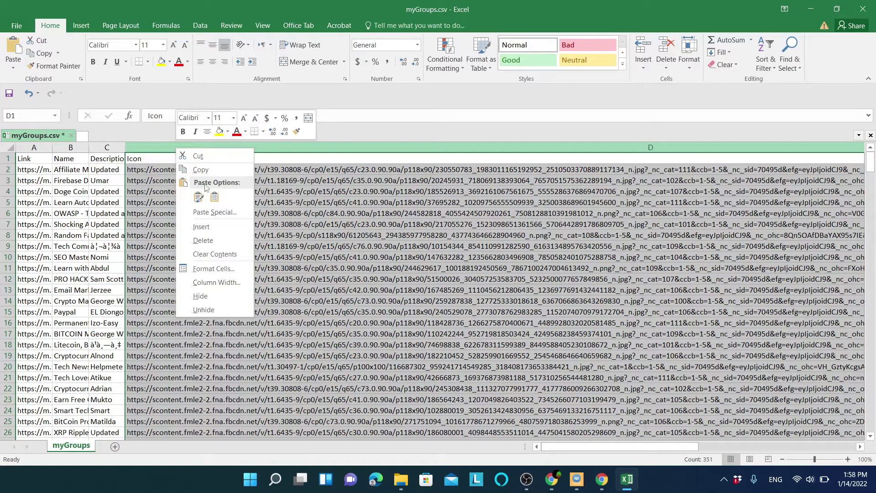
left_click(218, 239)
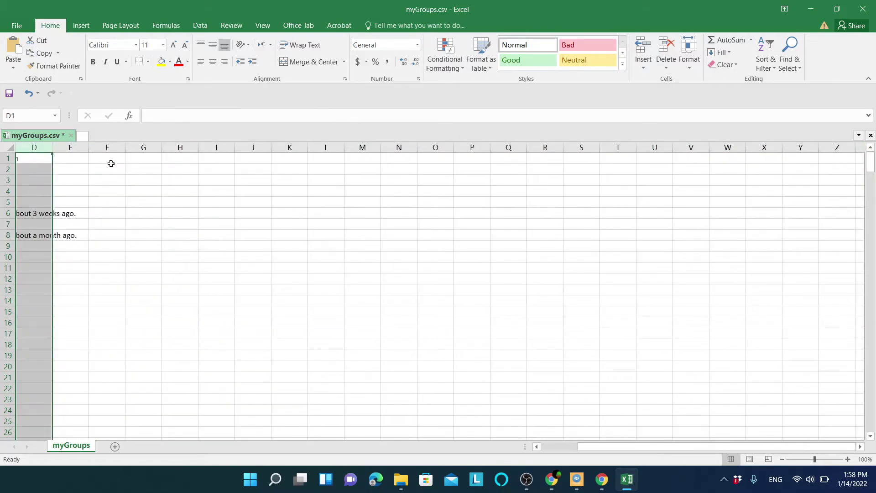
left_click_drag(602, 453, 502, 450)
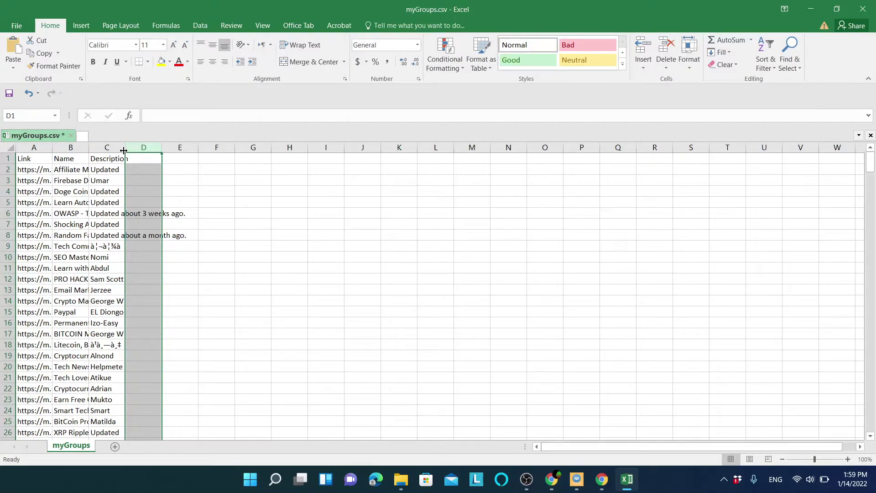
left_click_drag(125, 148, 198, 147)
left_click(129, 150)
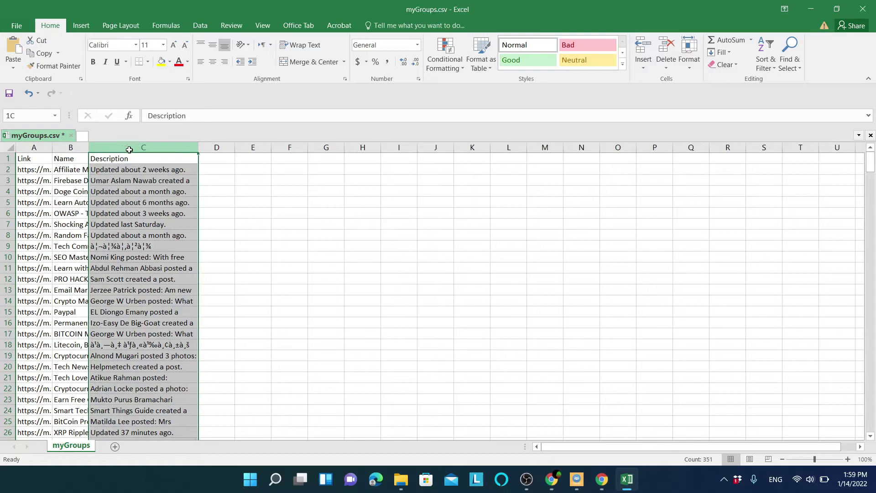
right_click(130, 148)
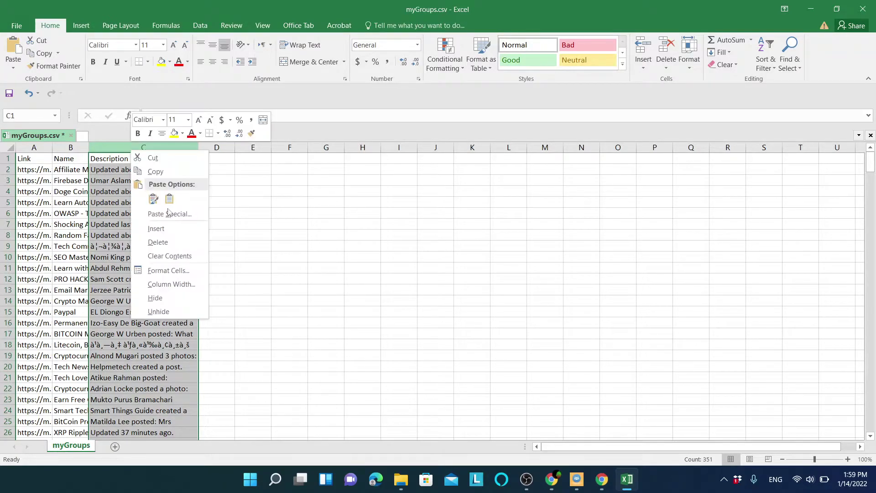
left_click(168, 242)
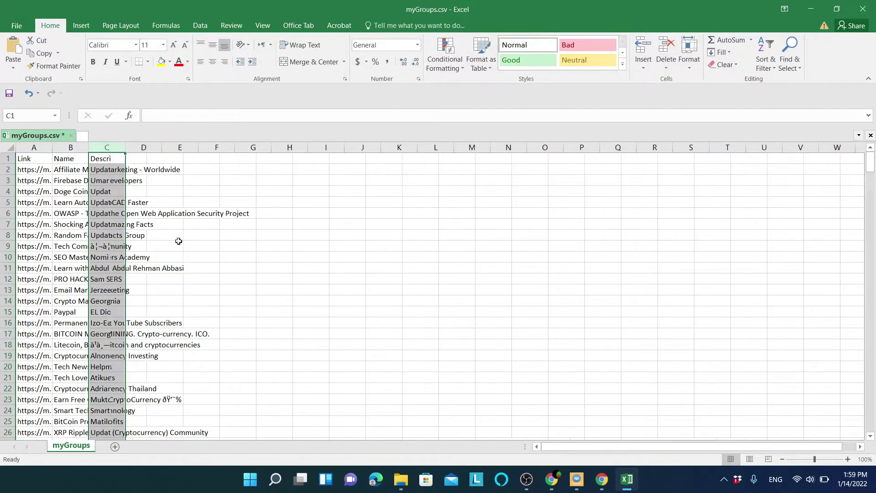
Autofit column A to the group links and column B to the group names.
double_click(53, 148)
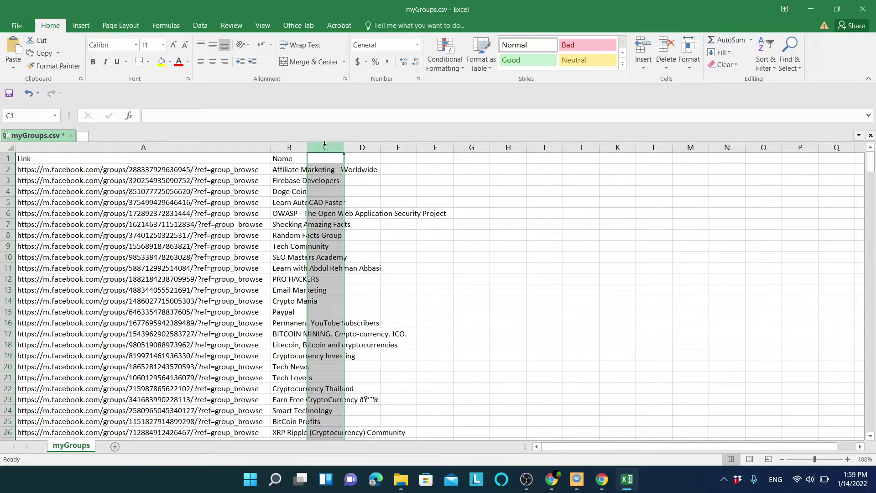
double_click(308, 147)
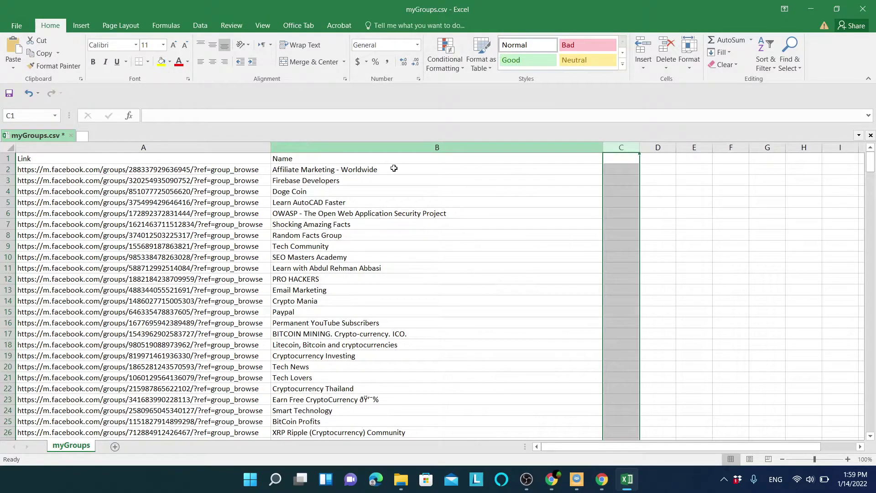
left_click(392, 224)
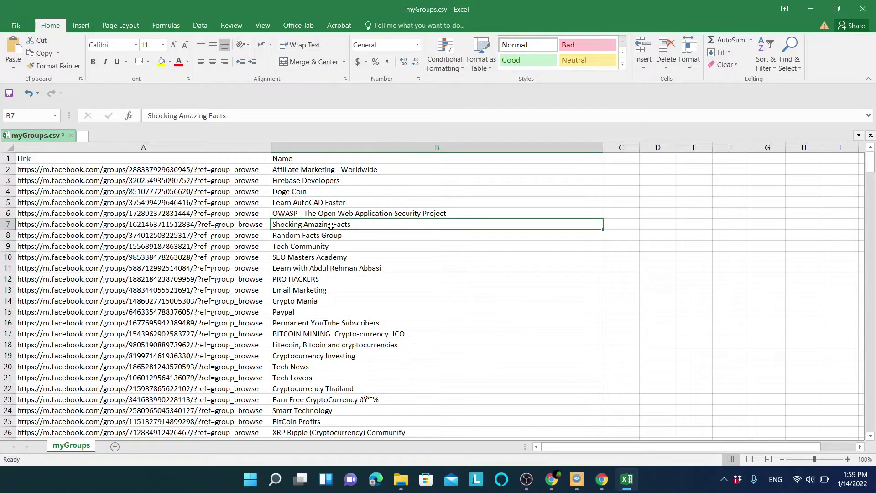
Turn on filtering, filter Name on 'paypal' to show 7 groups, and select their links.
left_click(8, 147)
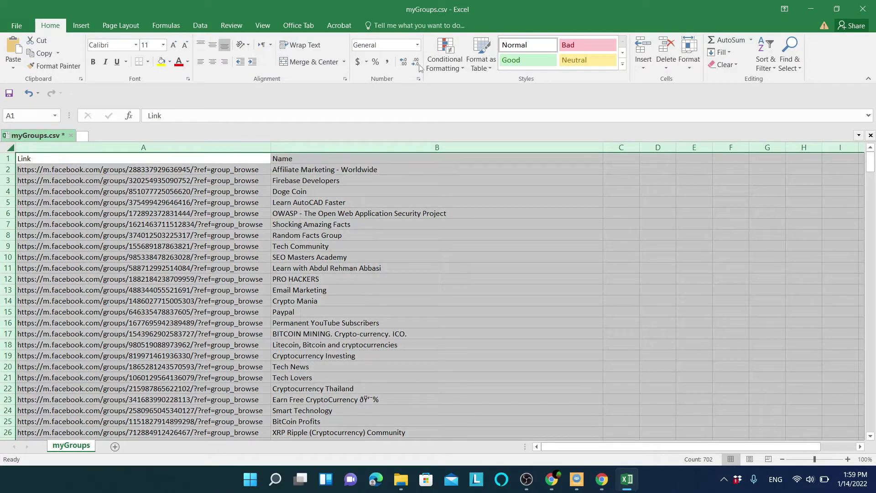
left_click(766, 60)
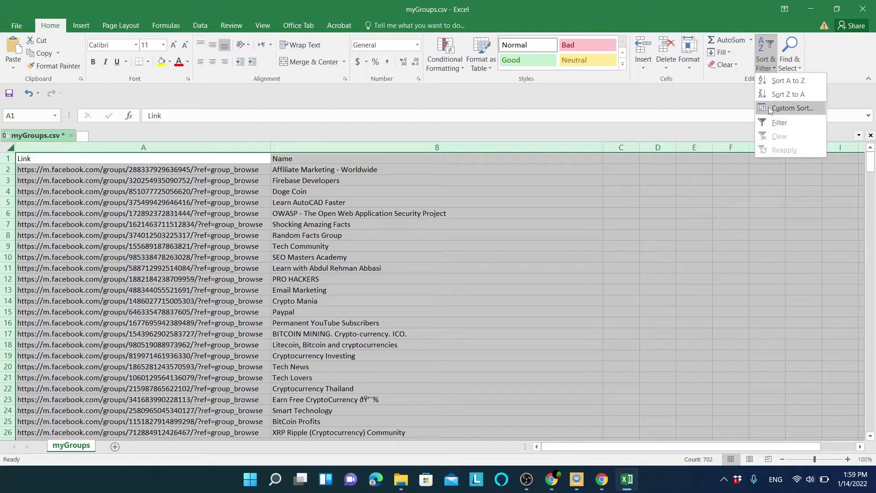
left_click(772, 124)
left_click(493, 205)
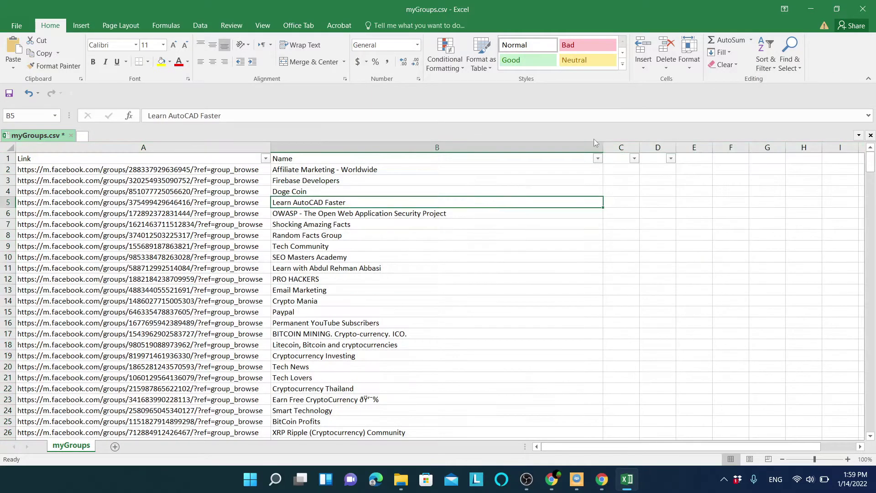
left_click(598, 158)
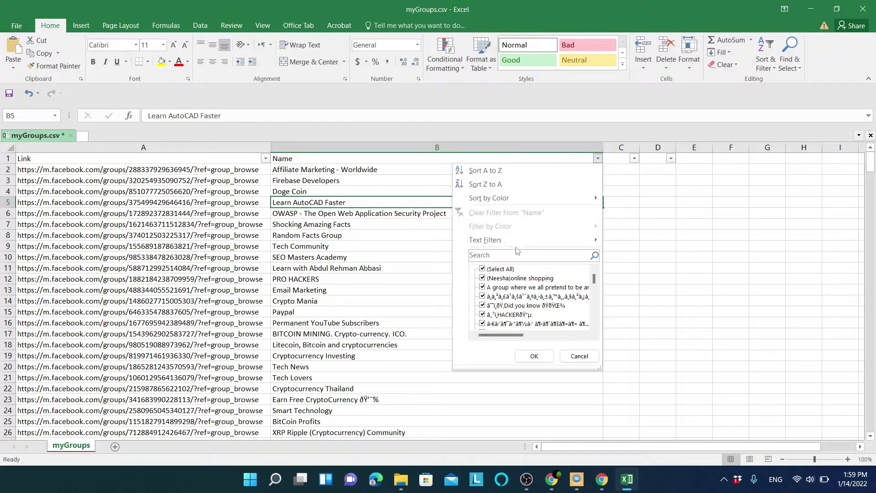
left_click(504, 255)
type("paypal")
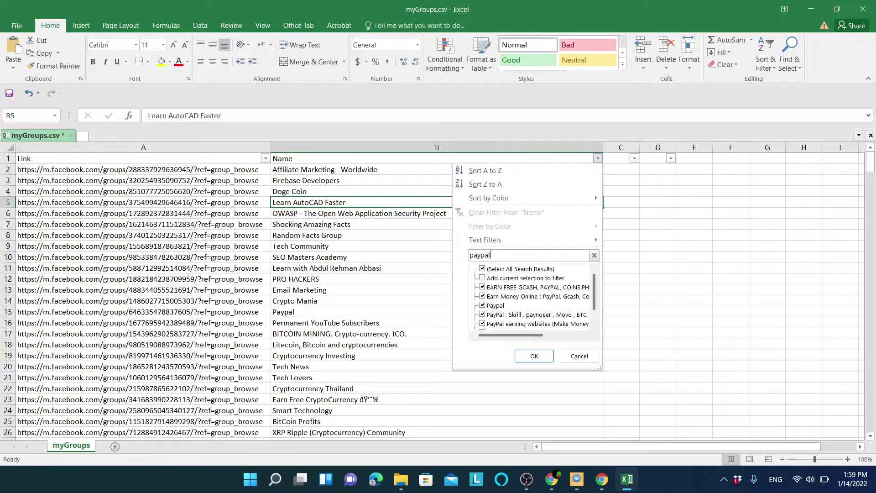
left_click(522, 356)
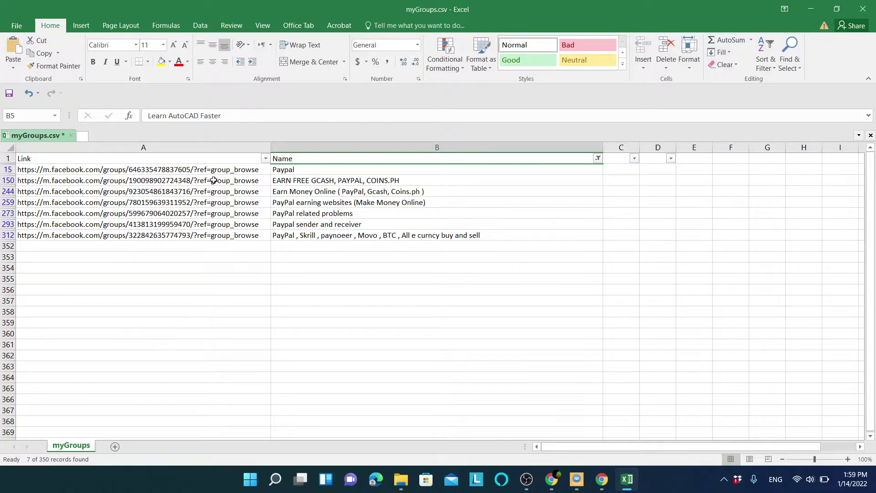
left_click_drag(194, 170, 187, 235)
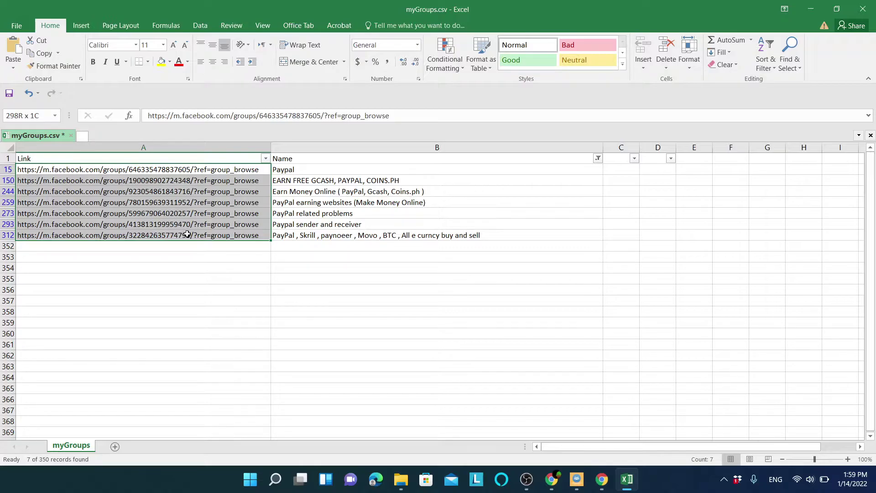
Copy the seven PayPal links into a new maximized Notepad document.
left_click_drag(187, 235, 187, 234)
key("ctrl+c")
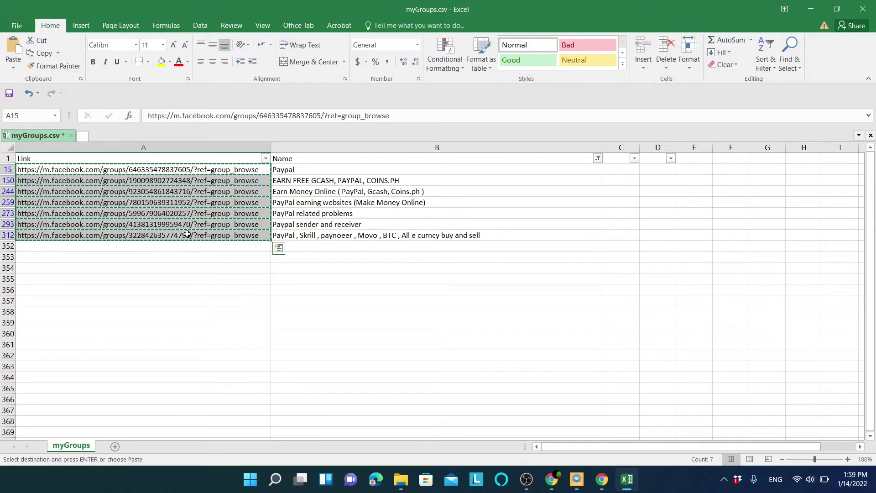
key("super")
type("txt")
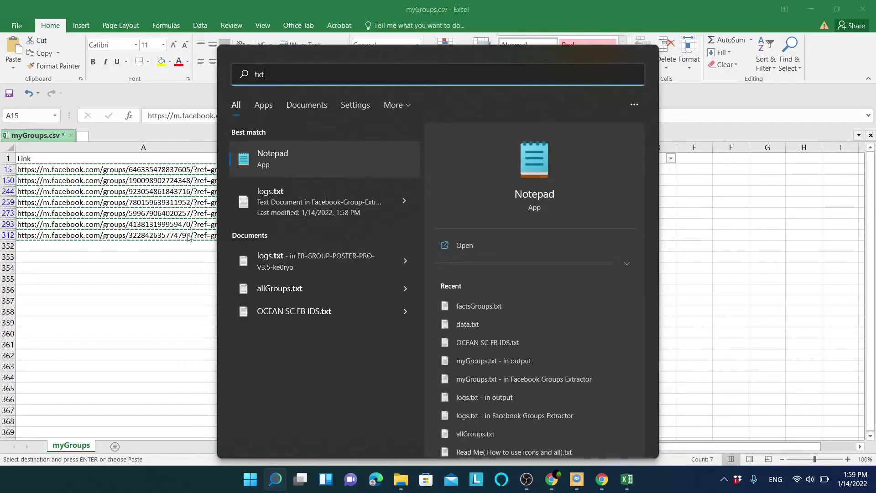
key("Return")
key("ctrl+v")
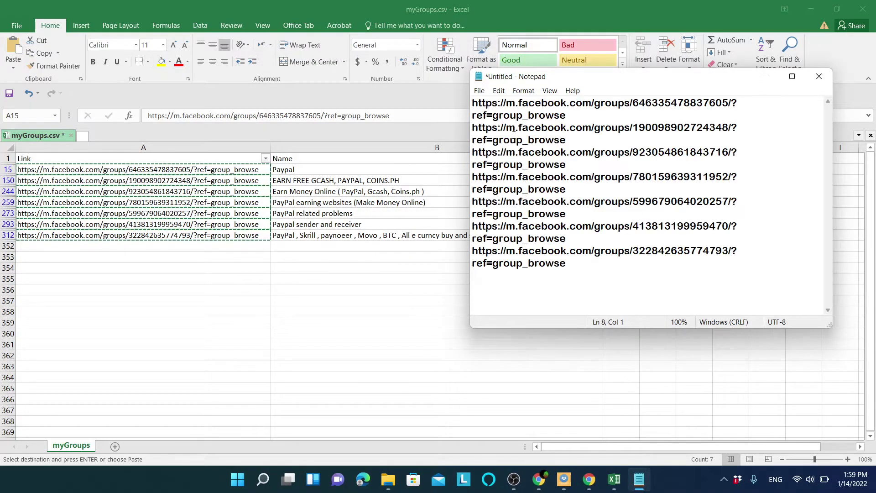
left_click(792, 75)
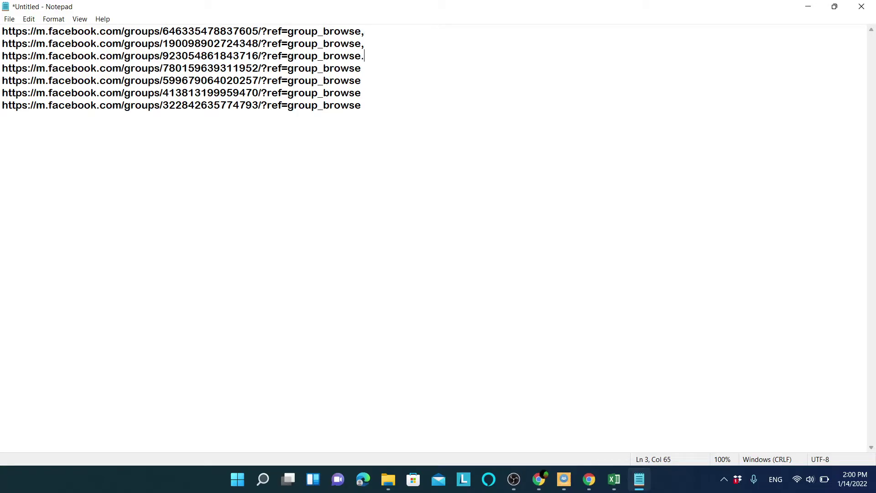
Delete the stray trailing commas from the first two link lines.
key("BackSpace")
left_click(363, 31)
key("BackSpace")
left_click(15, 21)
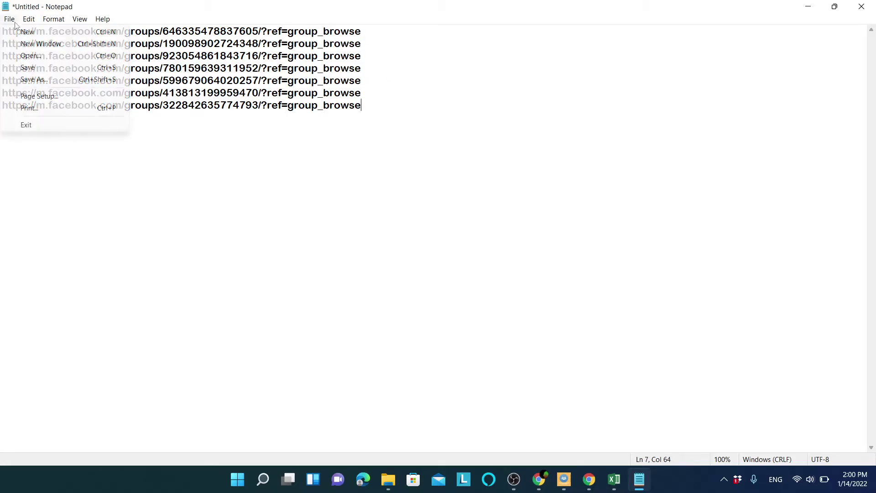
mouse_move(25, 23)
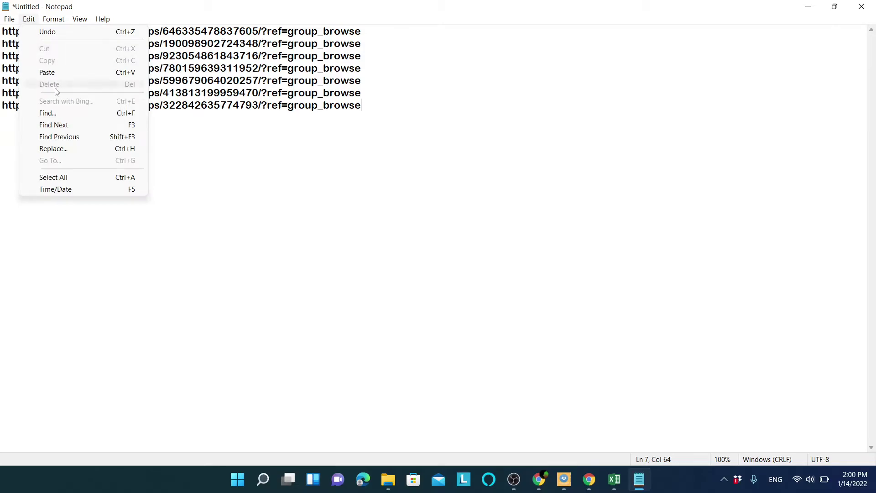
Replace All 'ref=group_browse' with 'ref=group_browse,' so each link ends in a comma.
left_click(67, 148)
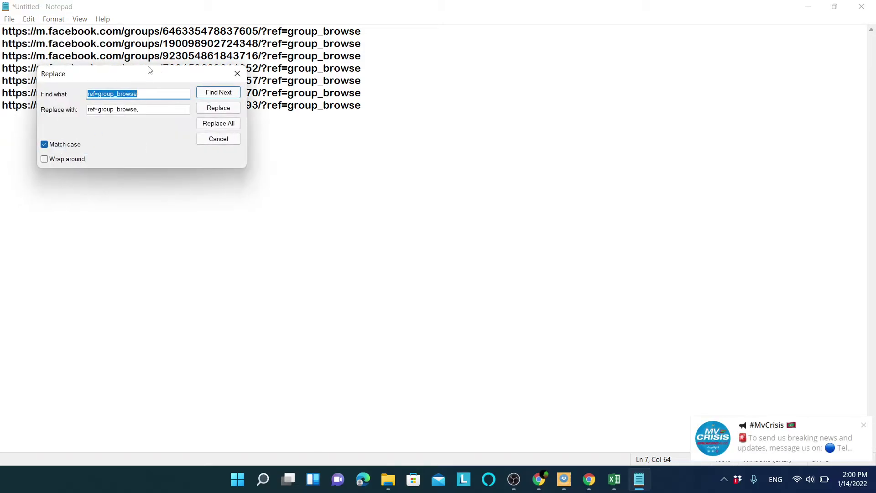
left_click_drag(151, 71, 417, 118)
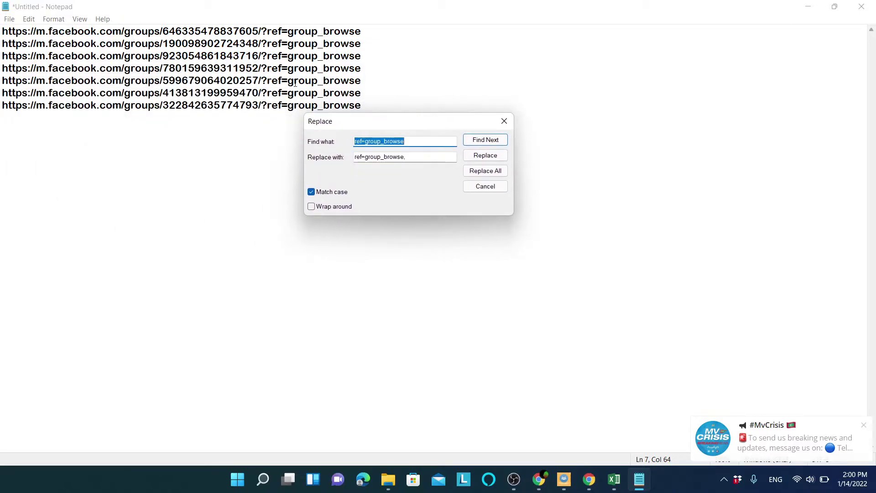
left_click(413, 142)
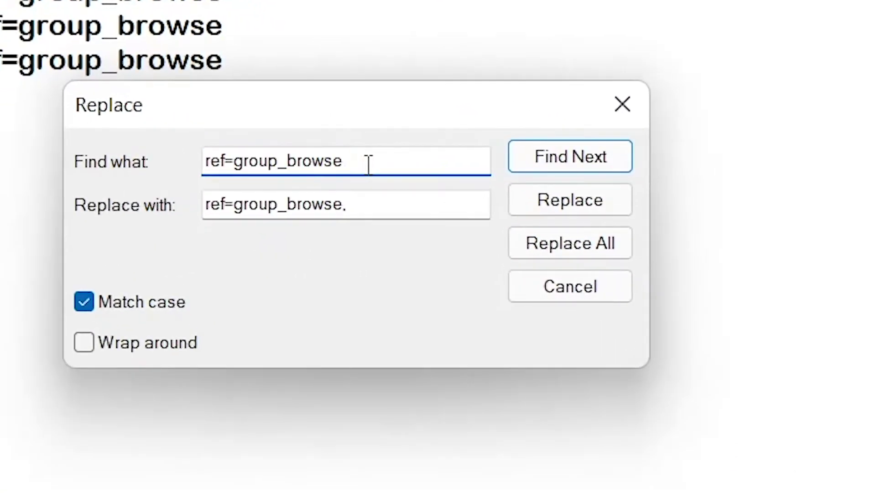
left_click(371, 208)
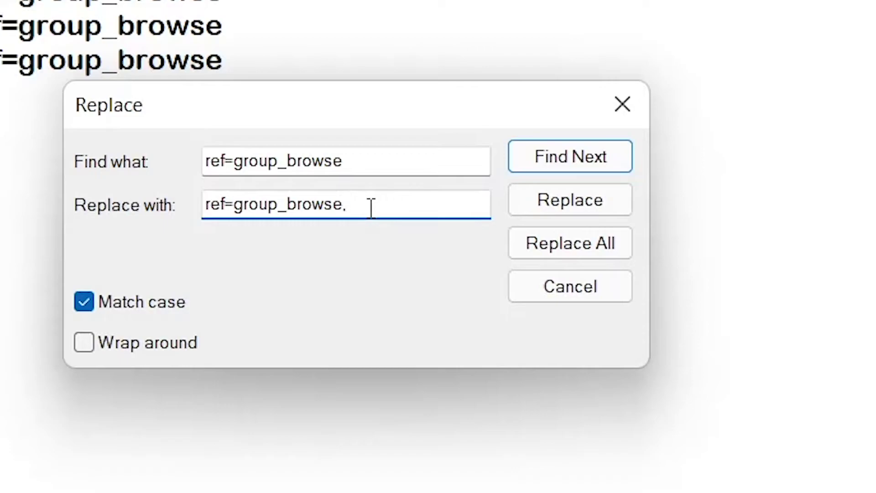
key("BackSpace")
type(",")
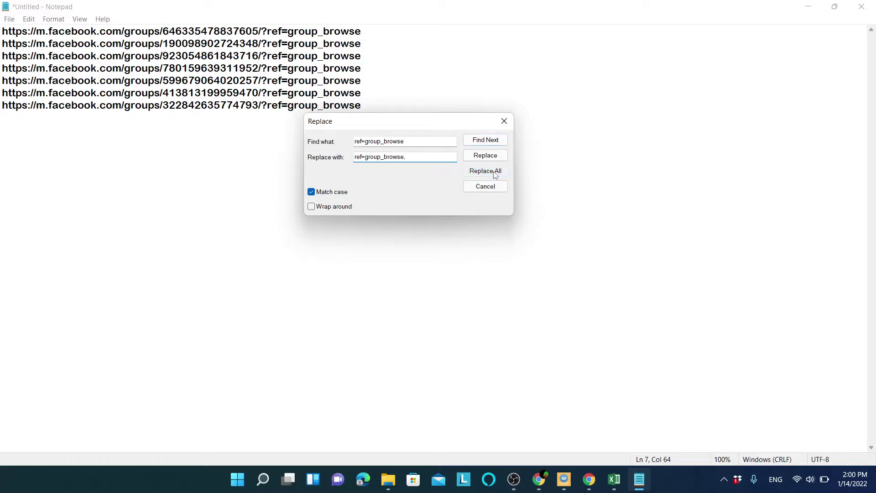
left_click(485, 171)
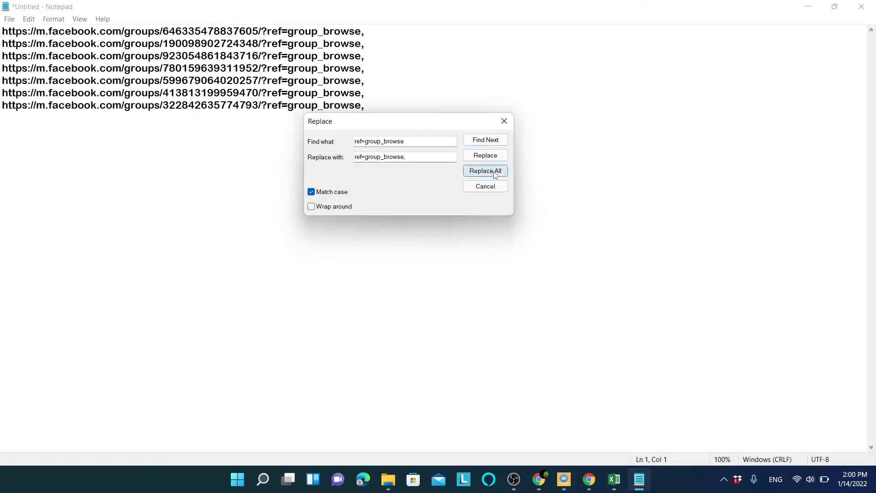
left_click(506, 121)
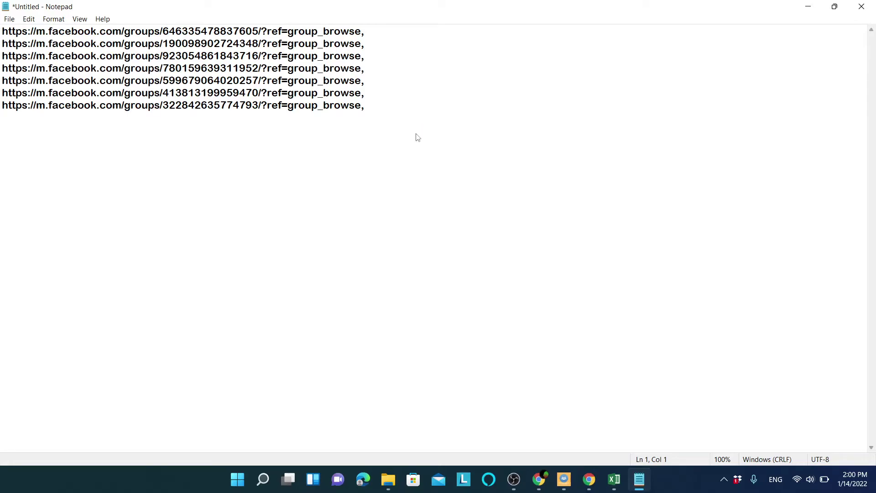
Save the list as paypalgroups.txt in Downloads > Compressed > FB-GROUP-POSTER-PRO and close Notepad.
key("ctrl+s")
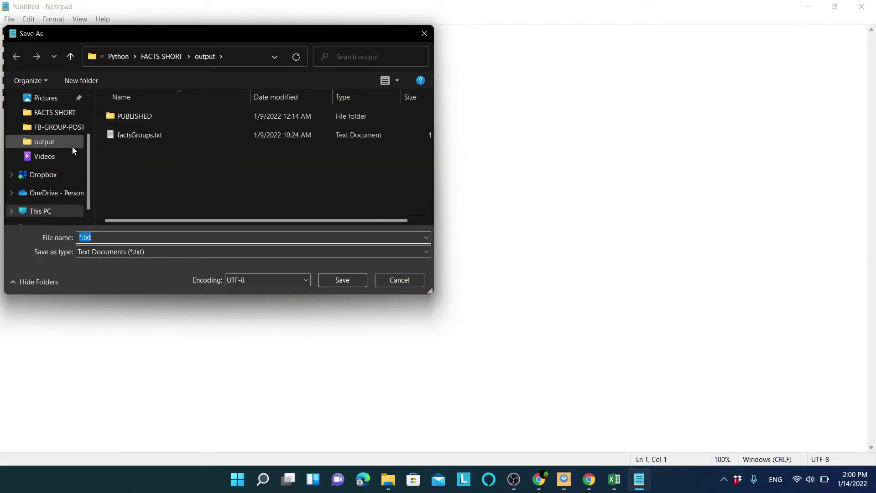
left_click_drag(90, 163, 67, 124)
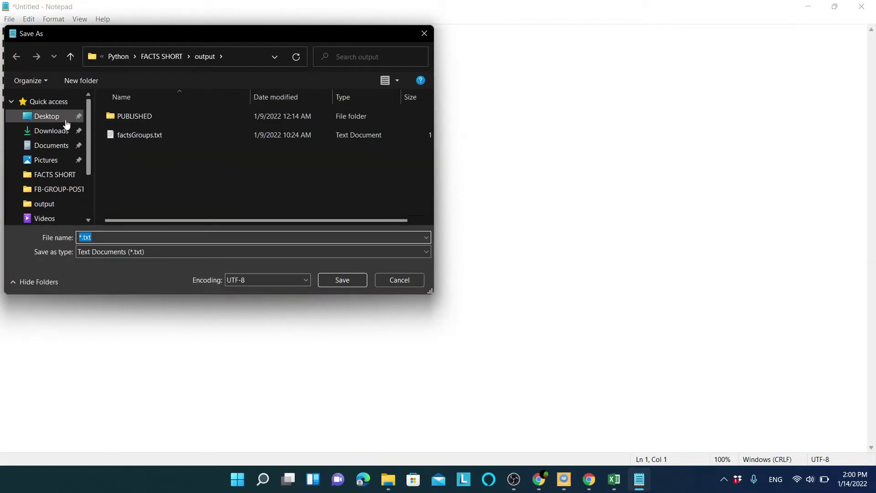
left_click(43, 130)
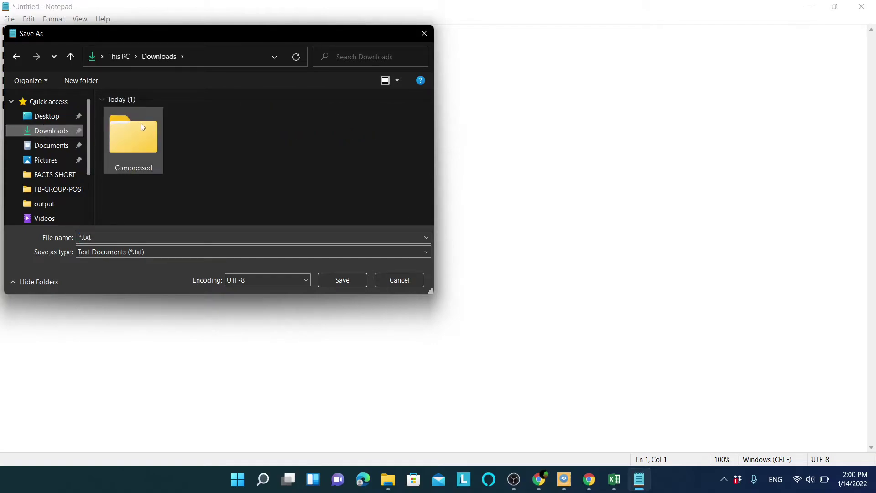
double_click(140, 123)
double_click(176, 135)
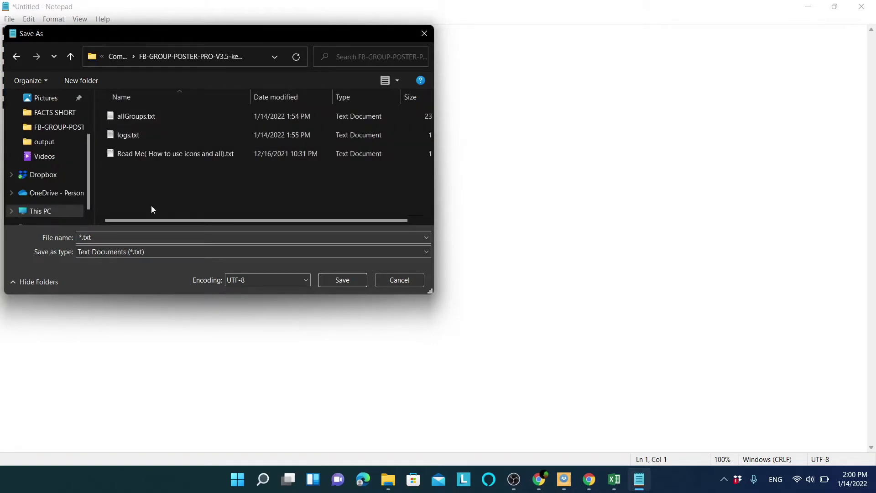
left_click(125, 238)
type("paypalgroups")
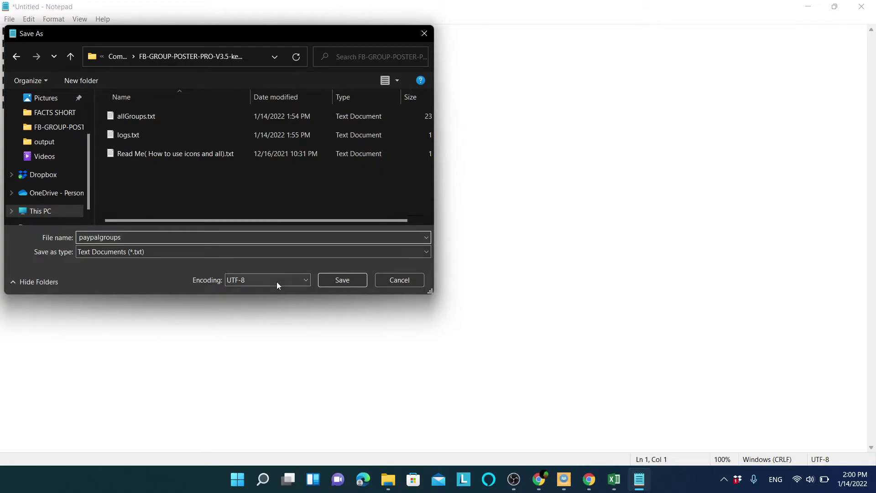
left_click(352, 280)
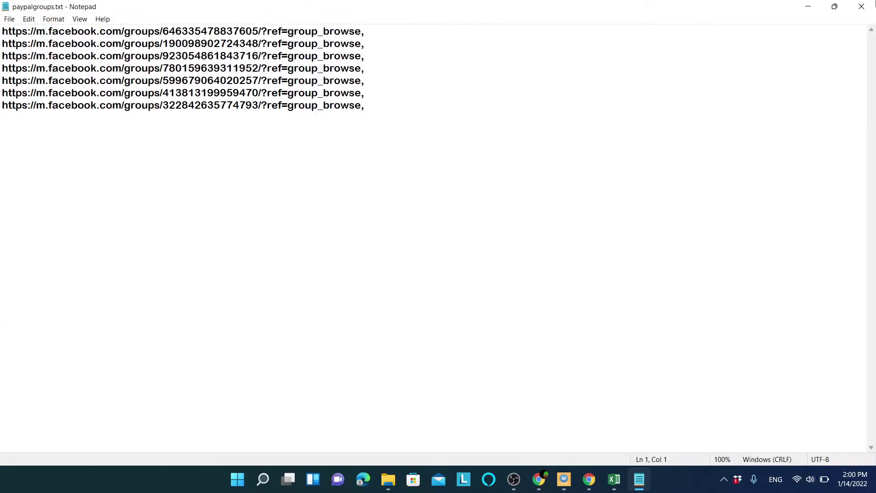
left_click(861, 6)
left_click(297, 259)
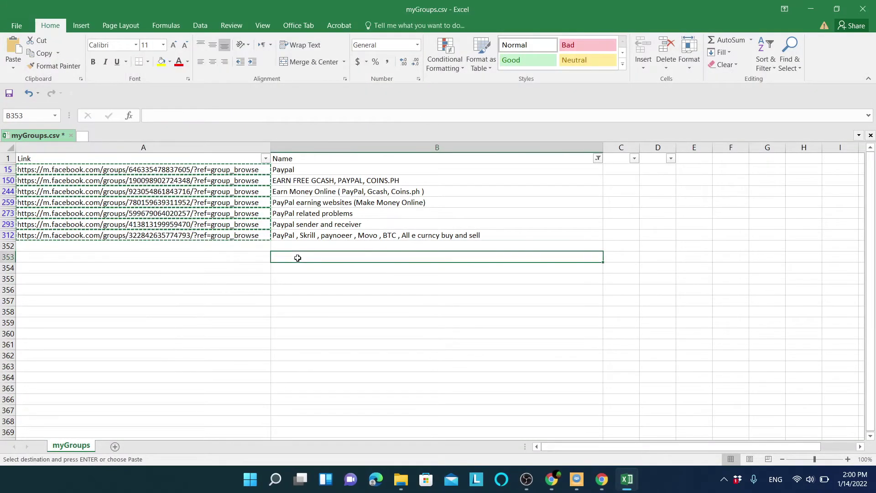
Clear the Name filter to show all rows, then try filtering names on 'crypto'.
left_click(598, 158)
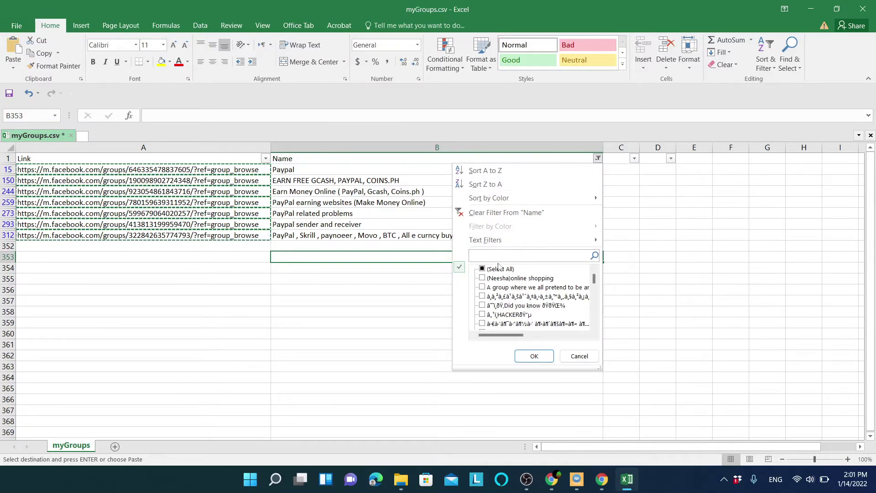
left_click(498, 268)
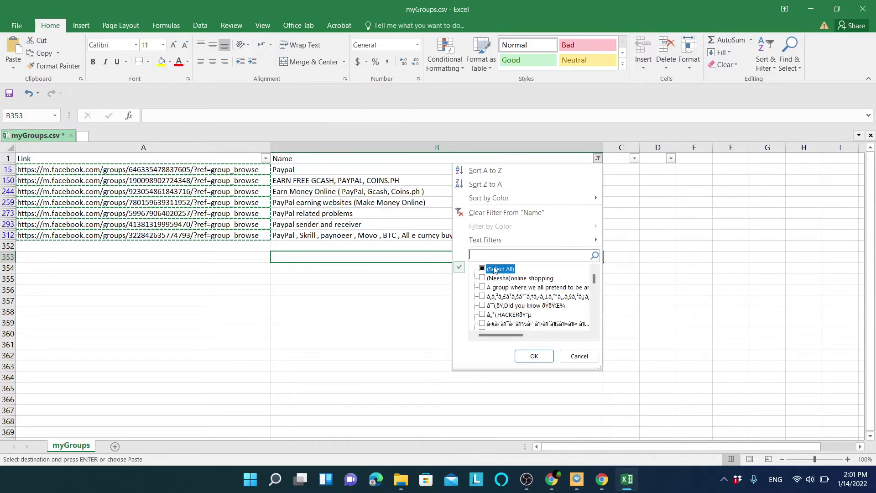
left_click(534, 356)
left_click(597, 159)
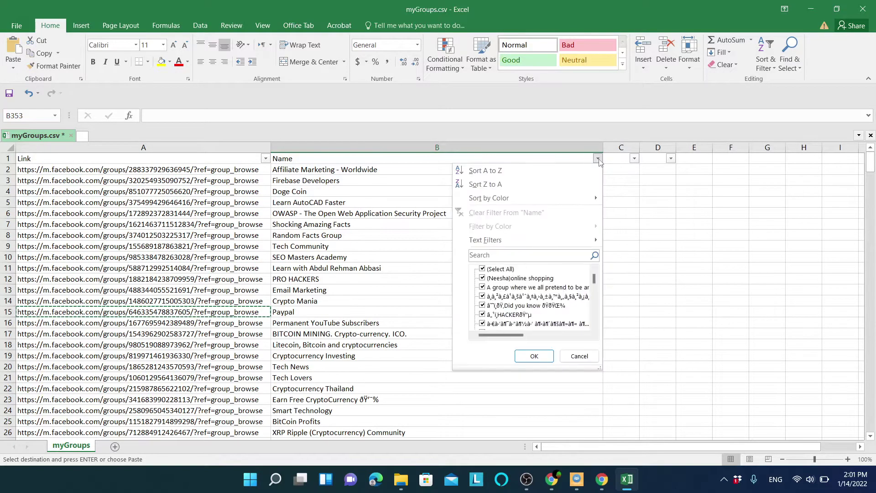
left_click(506, 255)
type("crypto")
key("Return")
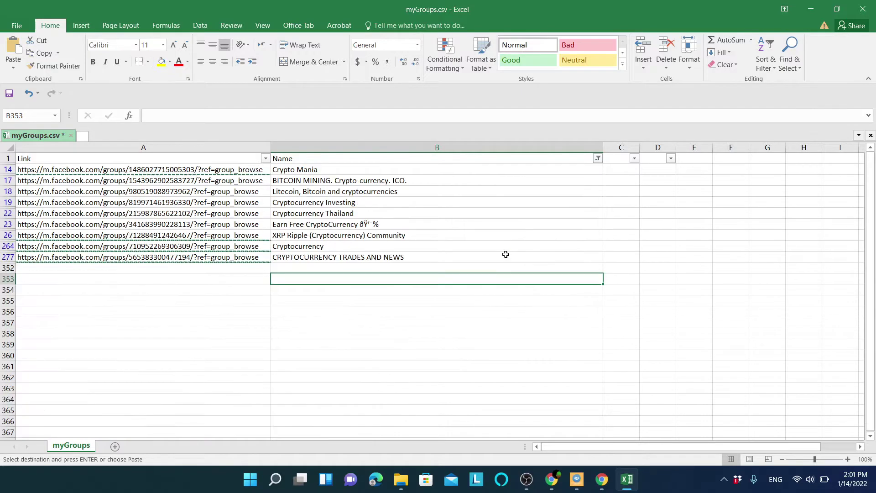
left_click(343, 318)
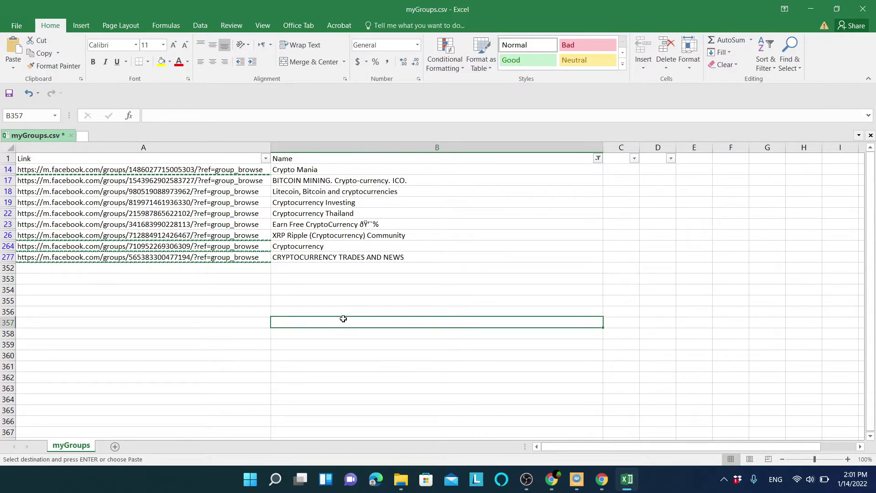
key("Escape")
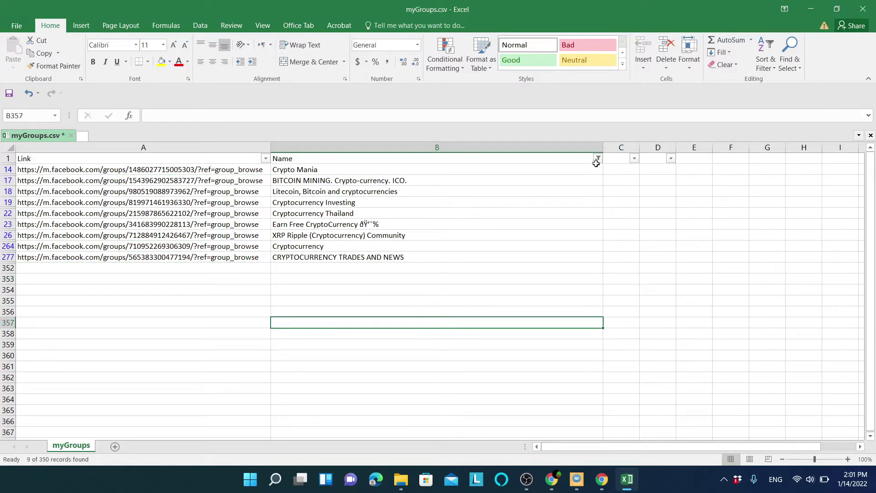
Filter the Name column on 'yo' and select the 11 YouTube group links.
left_click(598, 167)
left_click(598, 159)
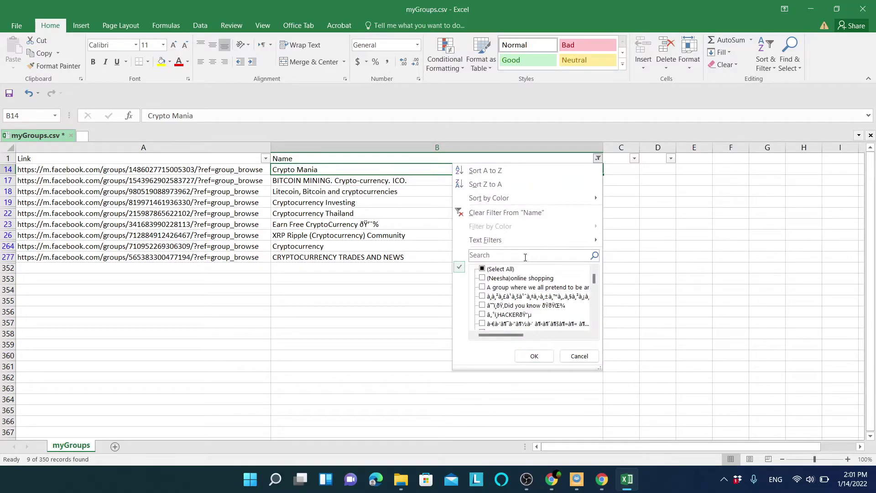
type("youtube")
left_click(541, 357)
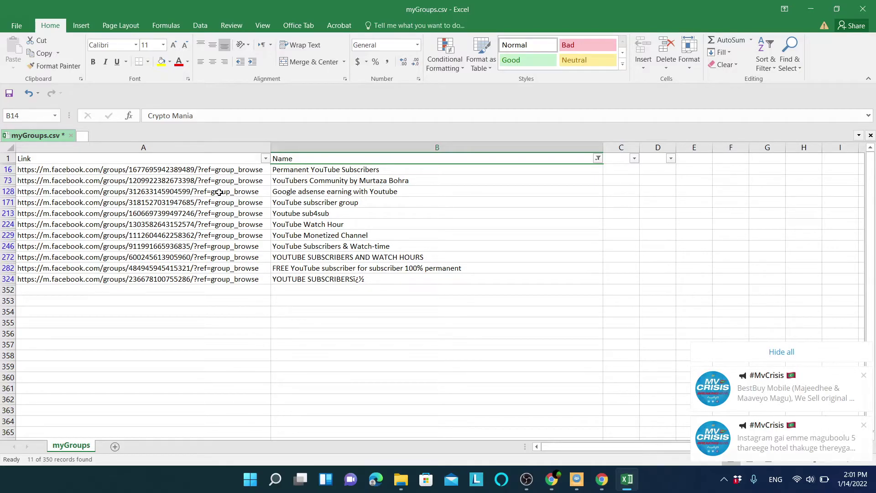
left_click_drag(223, 170, 220, 279)
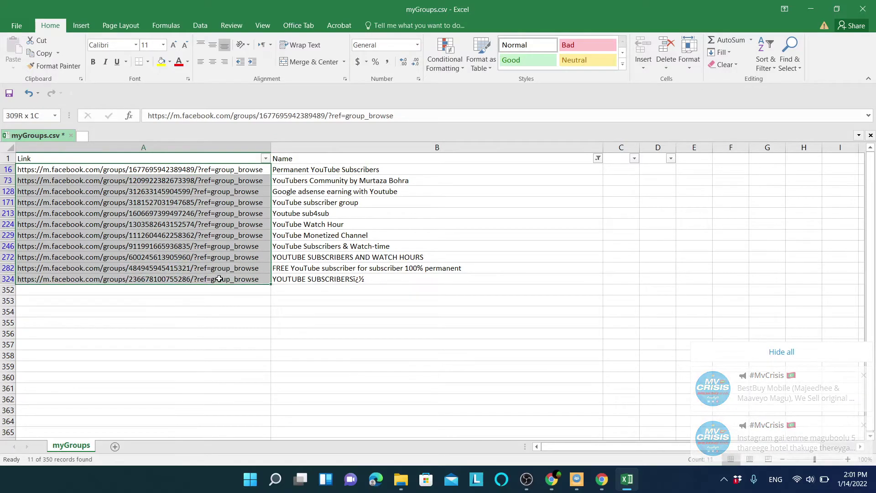
Copy the 11 YouTube links into a new maximized Notepad document.
key("ctrl+c")
key("super")
type("tz")
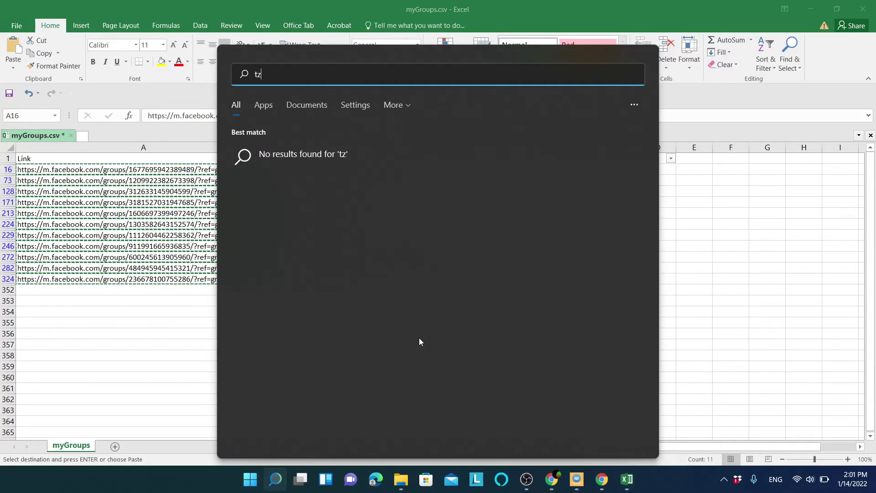
key("BackSpace")
type("x")
type("t")
key("Return")
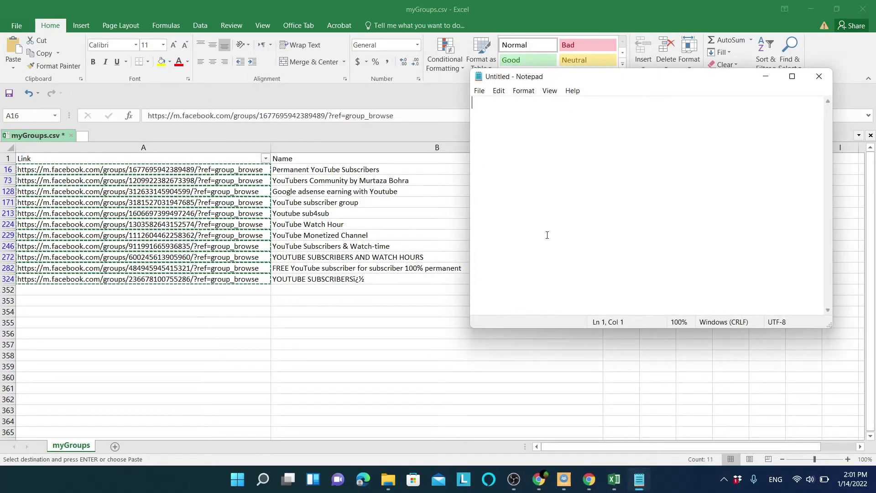
key("ctrl+v")
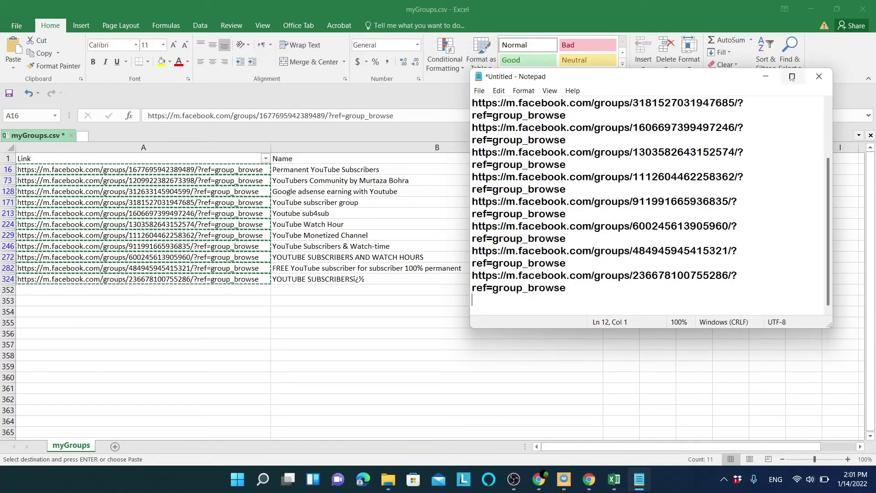
left_click(790, 76)
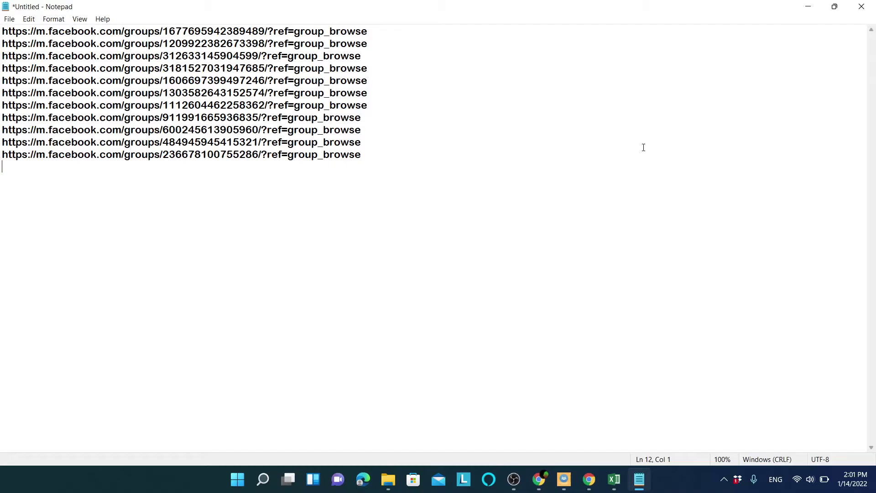
Add a comma after every 'ref=group_browse', save as Youtube Groups.txt, and close Notepad.
key("ctrl+h")
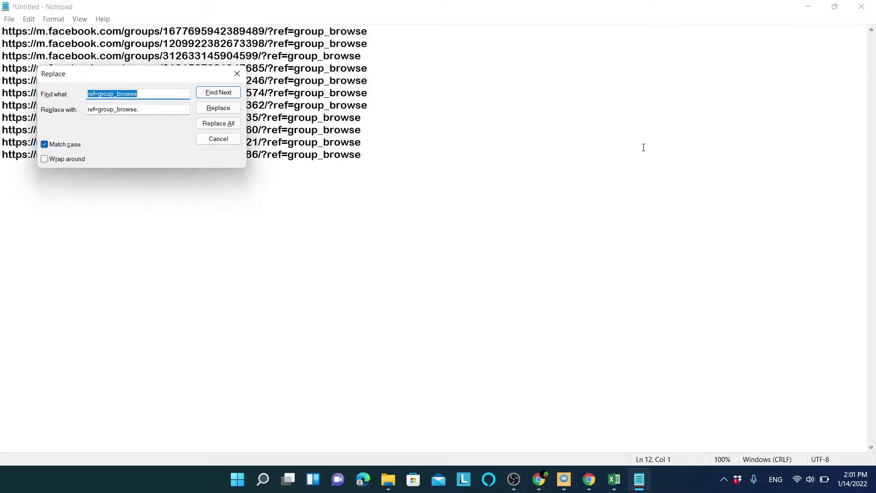
left_click(228, 123)
left_click(237, 73)
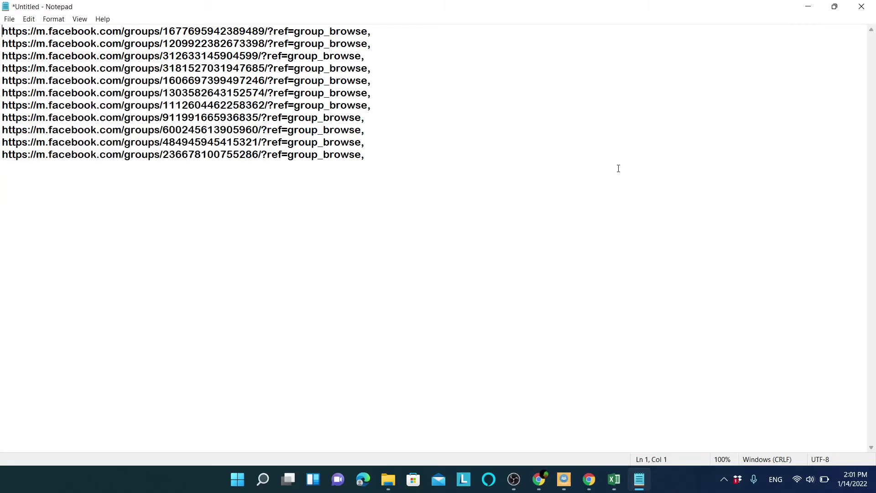
key("ctrl+s")
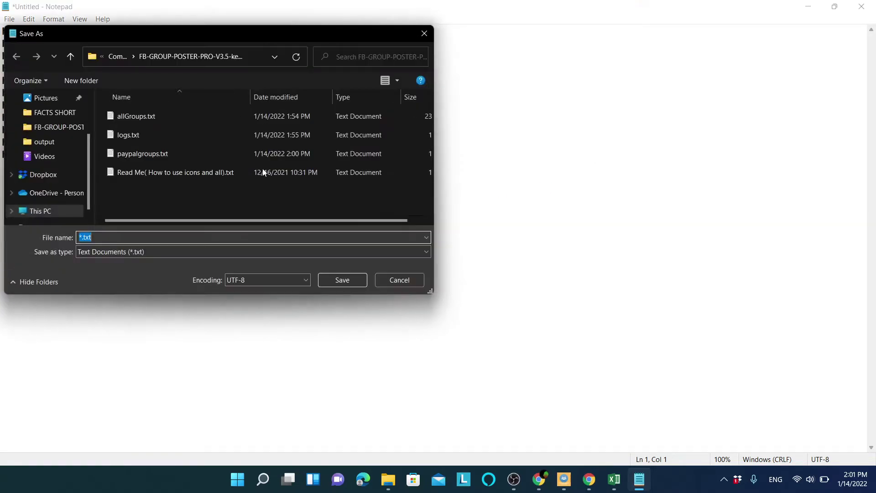
type("Youtube Groups")
left_click(342, 280)
left_click(546, 169)
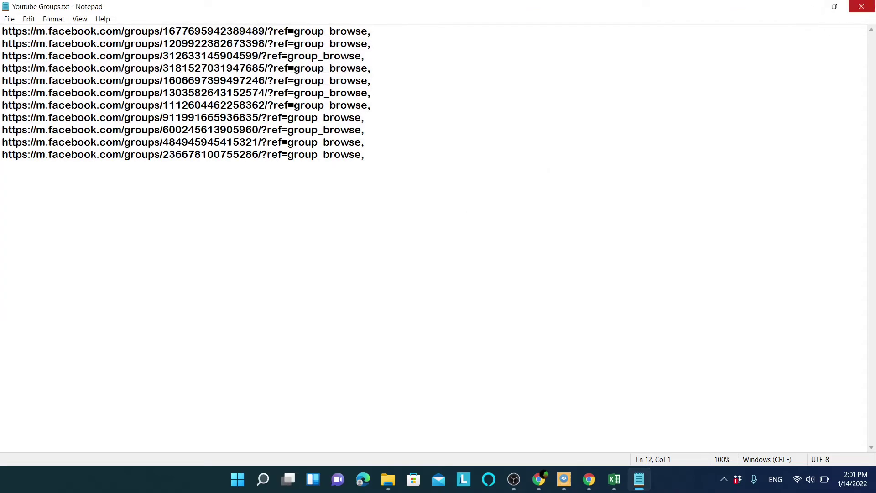
left_click(861, 7)
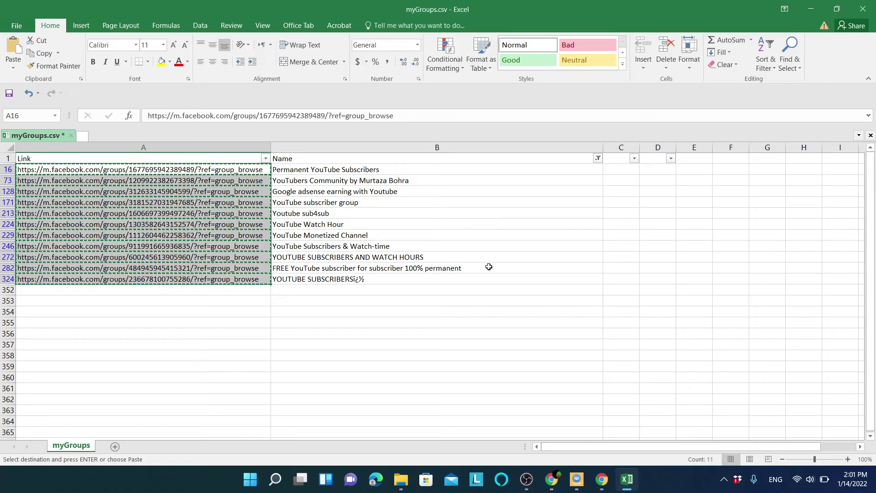
Close Excel without saving or keeping the clipboard, then close the extractor console and Chrome.
left_click(863, 9)
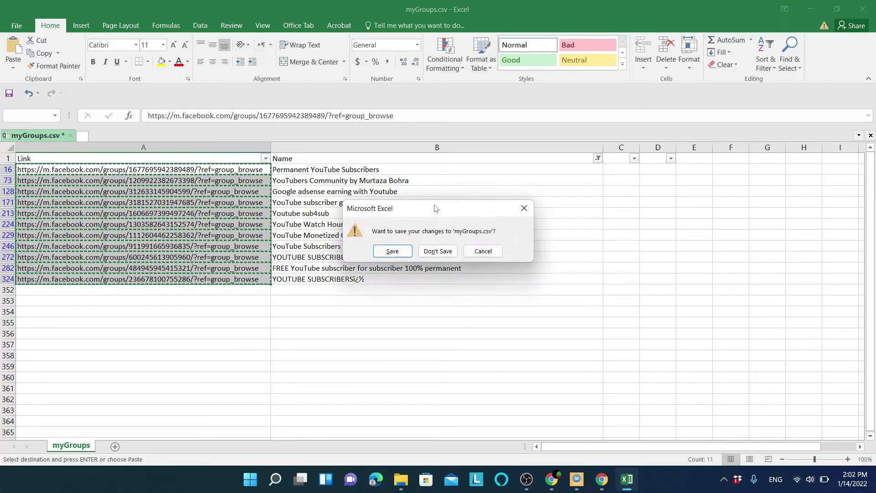
left_click(440, 252)
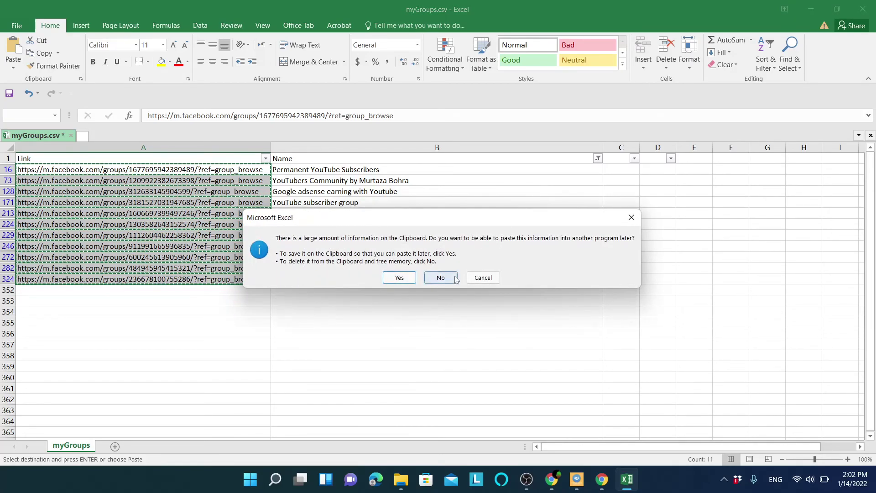
left_click(440, 277)
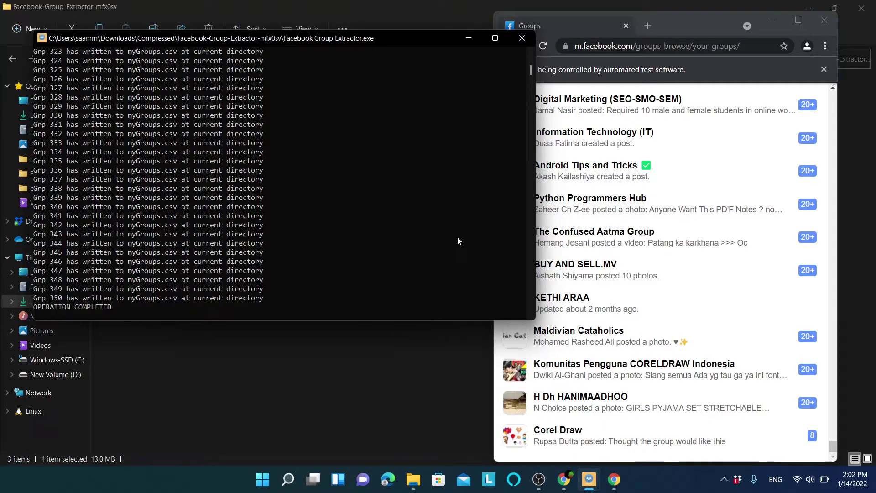
left_click(528, 40)
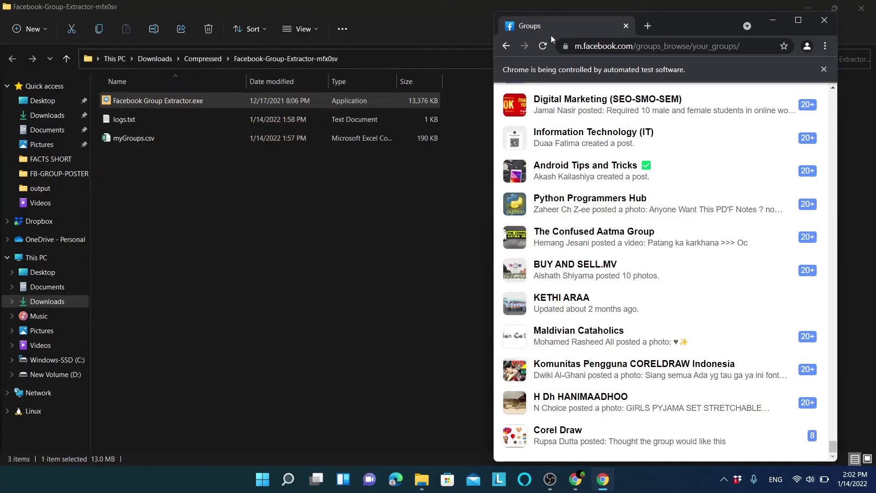
left_click(825, 22)
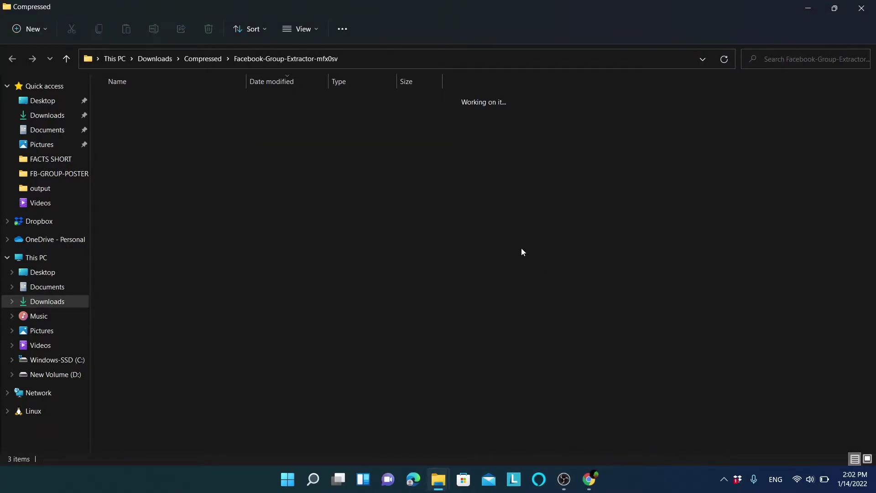
Open the FB-GROUP-POSTER-PRO-V3.5 folder and delete the Read Me file and logs.txt.
key("alt+Up")
double_click(167, 139)
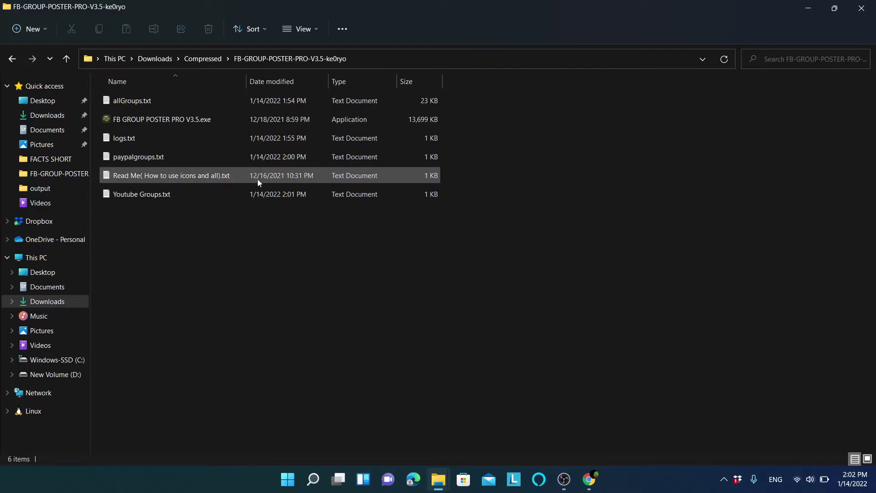
left_click(376, 175)
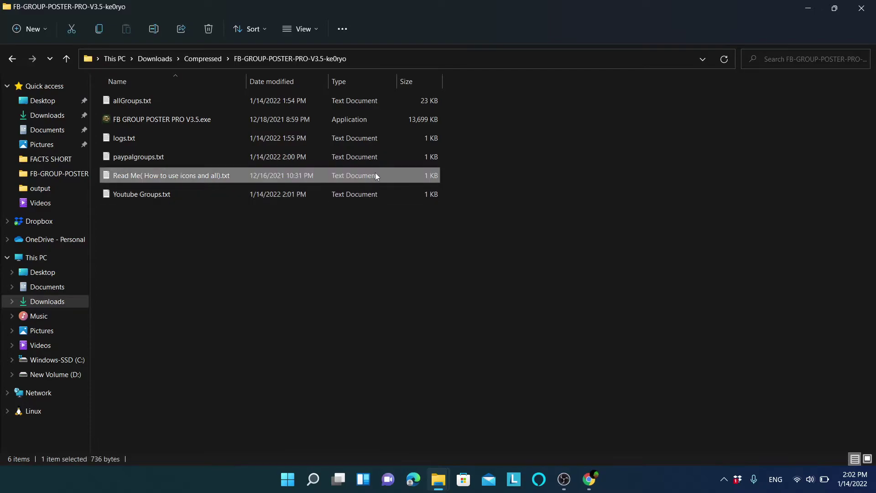
key("Delete")
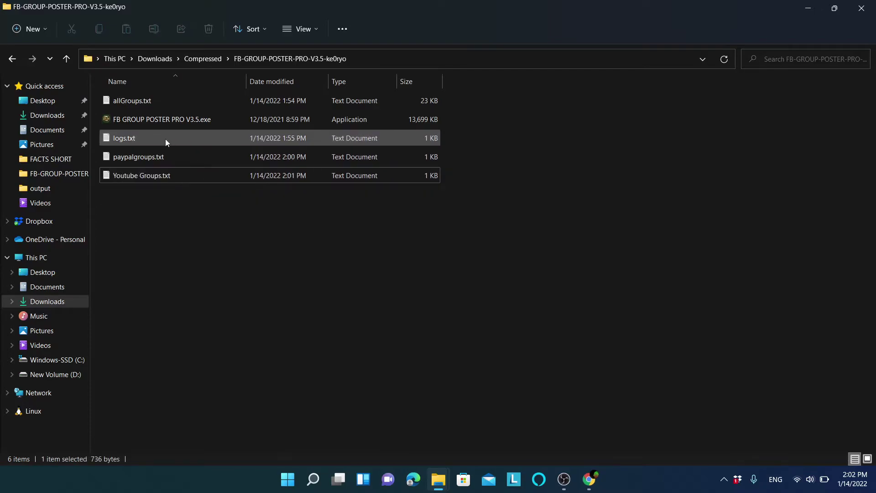
left_click(165, 139)
key("Delete")
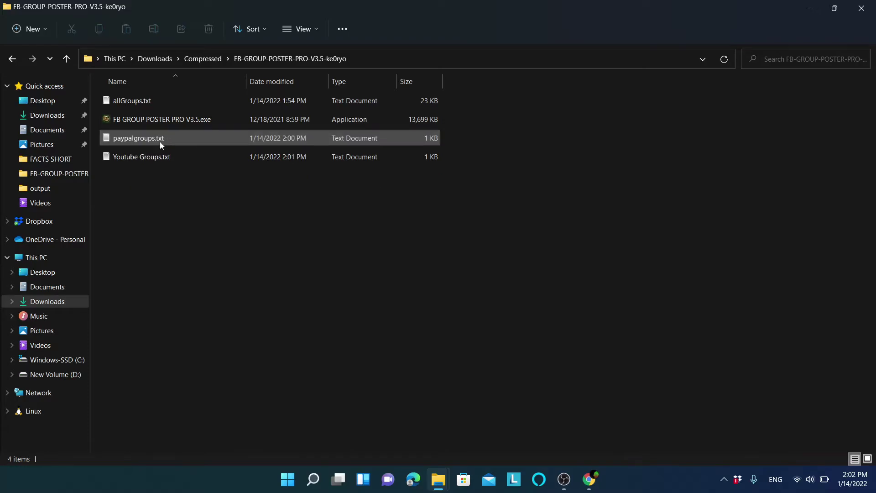
Check paypalgroups.txt and Youtube Groups.txt, then launch FB GROUP POSTER PRO V3.5.exe.
left_click(159, 141)
double_click(139, 139)
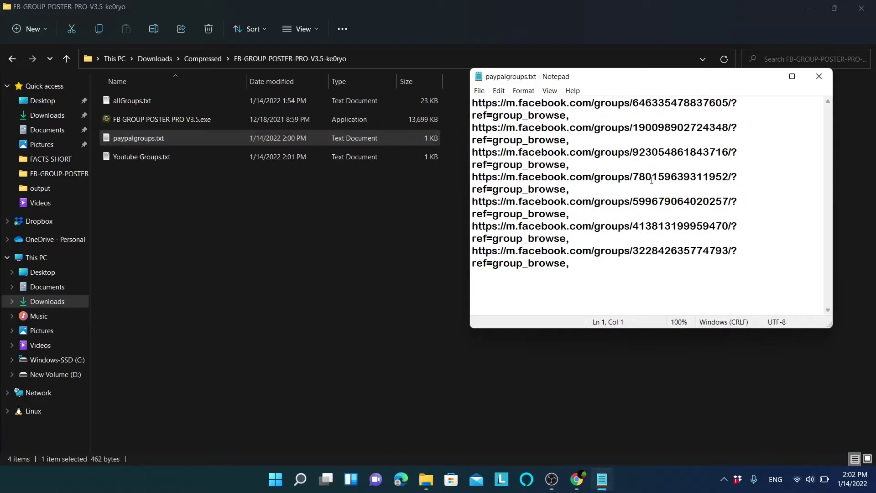
left_click(819, 76)
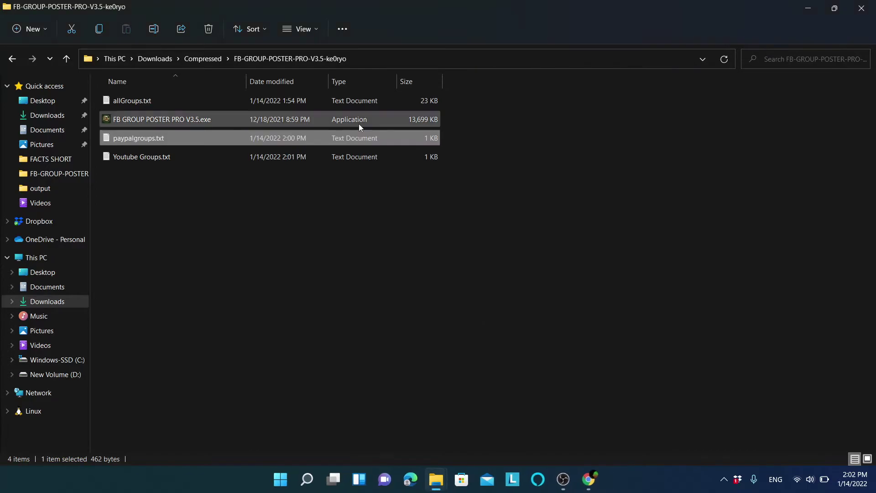
left_click(255, 157)
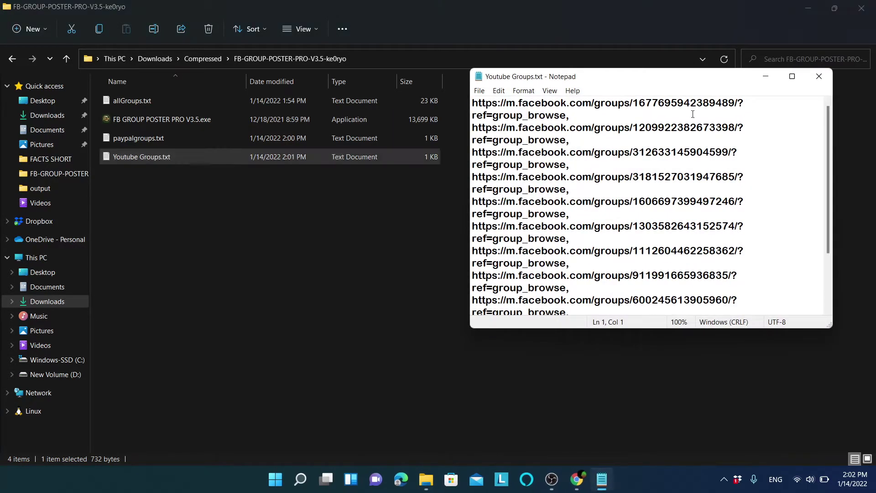
scroll(825, 166, "down", 2)
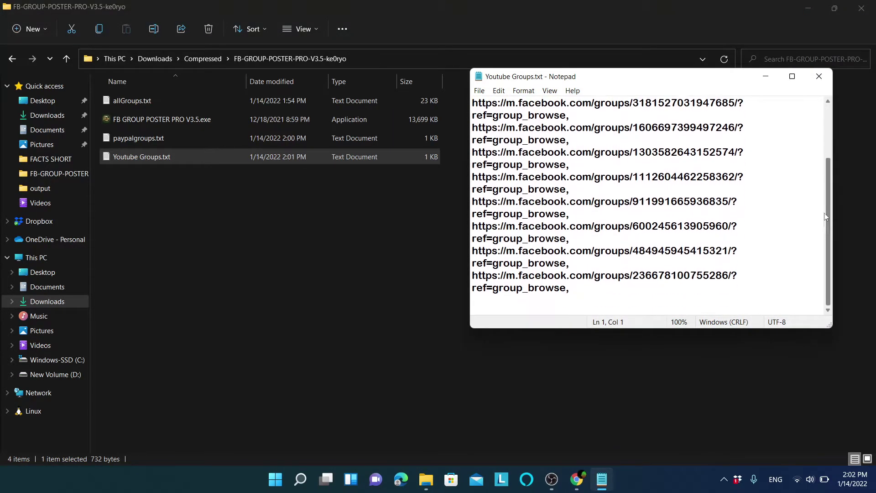
left_click(818, 77)
left_click(446, 262)
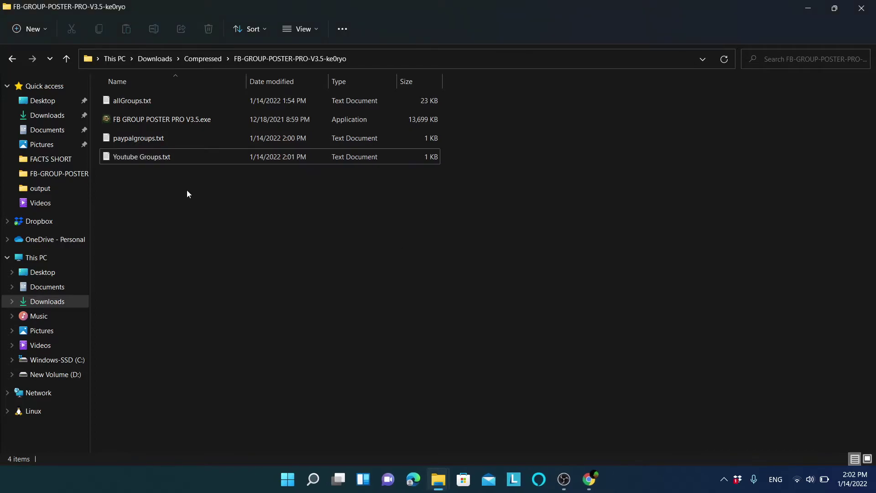
double_click(157, 120)
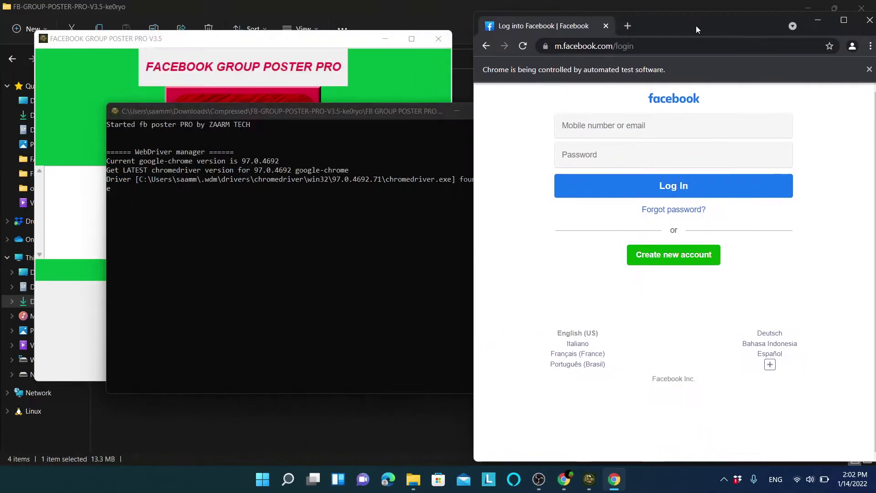
Log in to Facebook in the automated browser with the account e-mail and password.
left_click(593, 126)
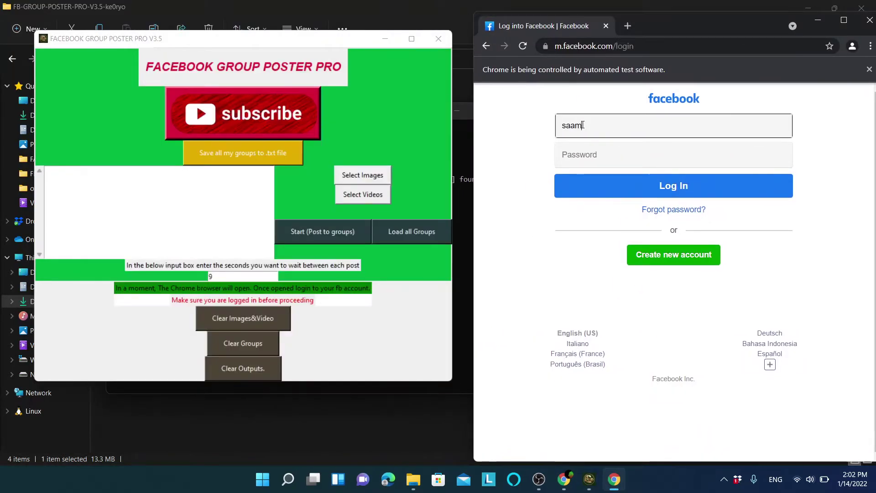
left_click(582, 154)
type("••••••••••")
left_click(620, 184)
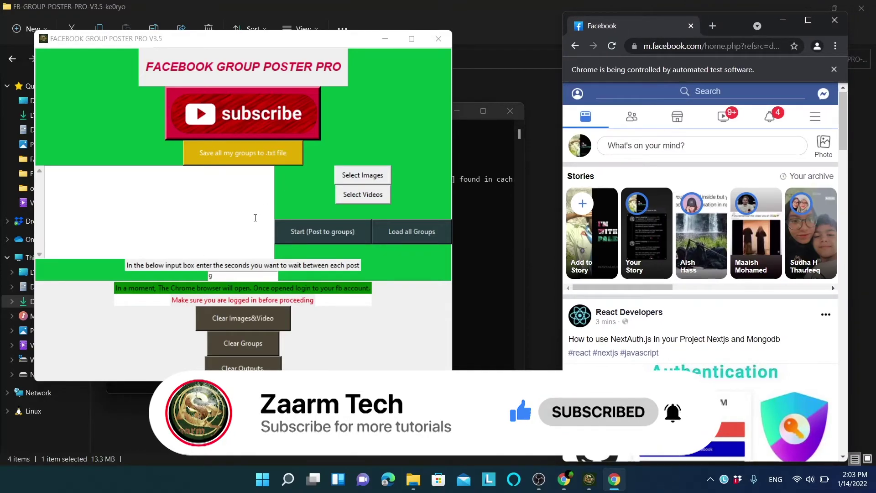
Write the post message promoting the automated group posting tool and zaarmtech.com.
left_click(172, 219)
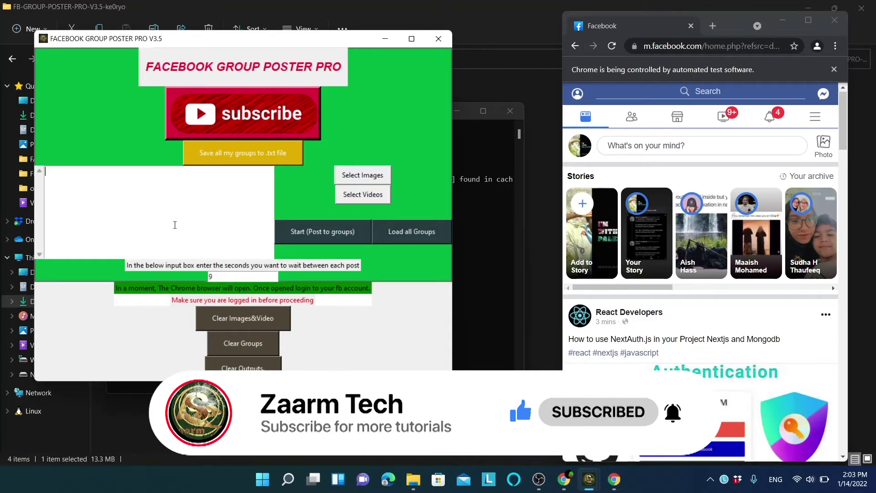
type("Eello, Everyone, I am posting this")
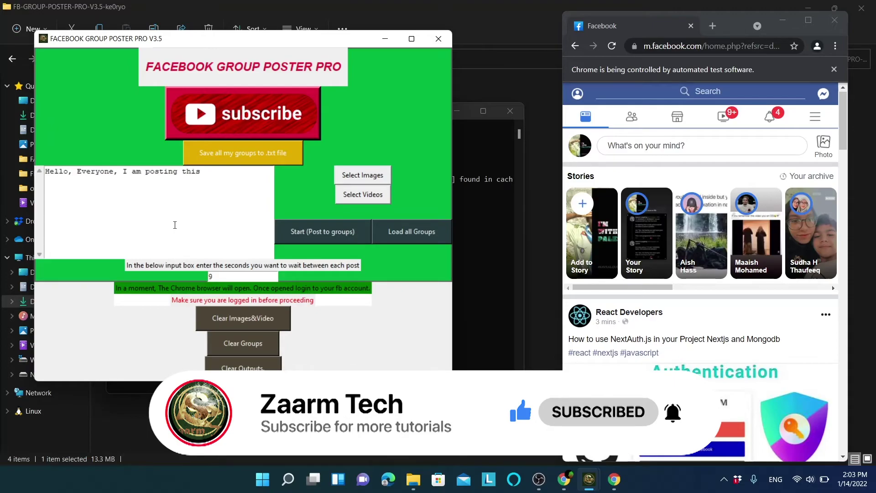
type(" using an automated tool called facebook group poster pro")
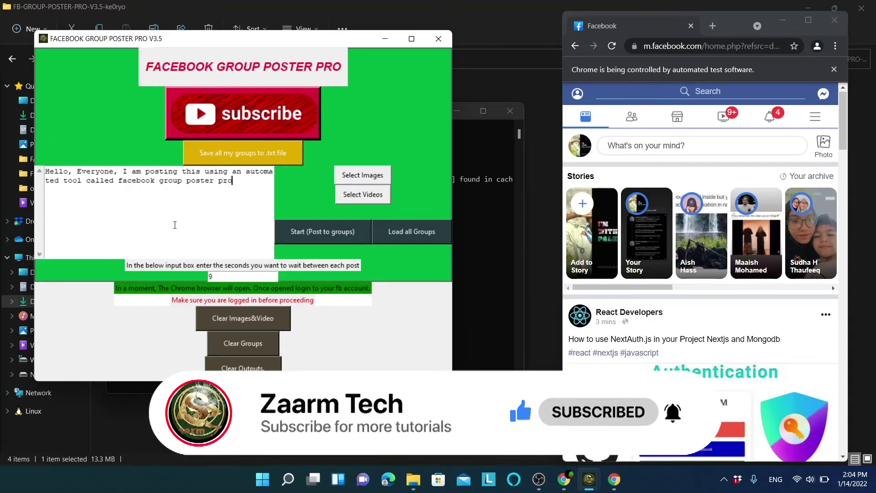
type(". Get it from zaarmtech.com")
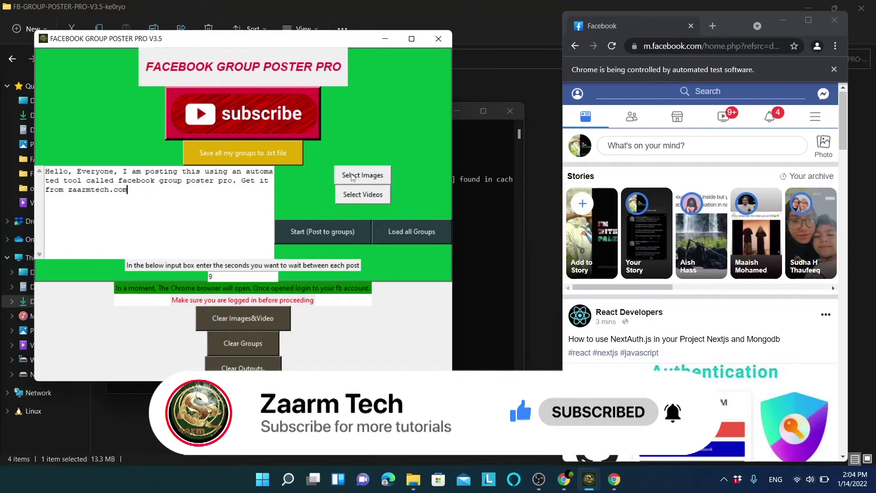
left_click(621, 151)
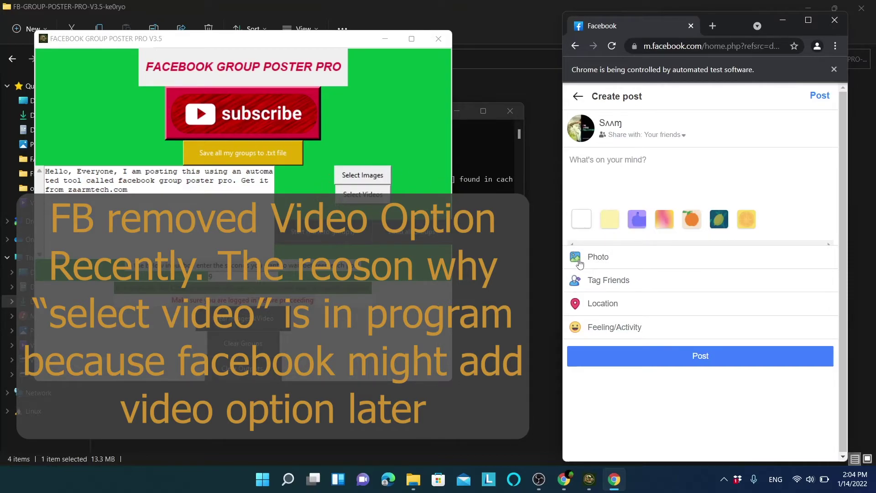
left_click(577, 97)
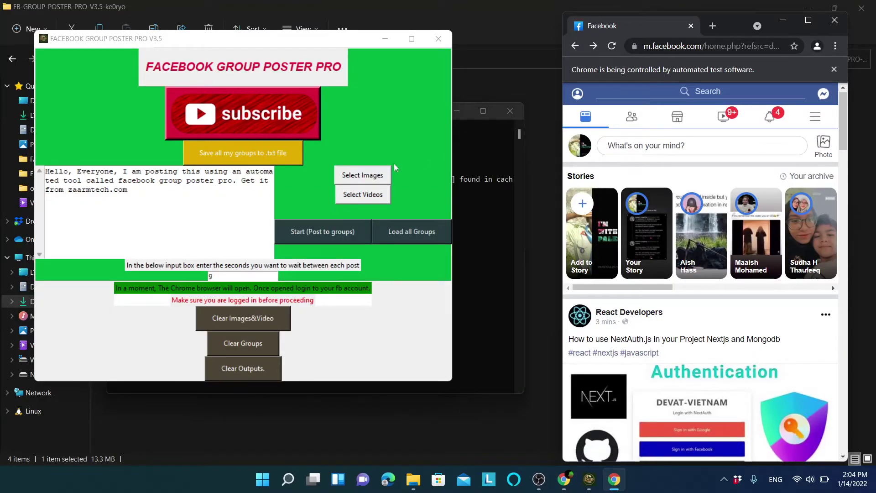
Browse the post-image picker to the D:\Youtube folder.
left_click(352, 175)
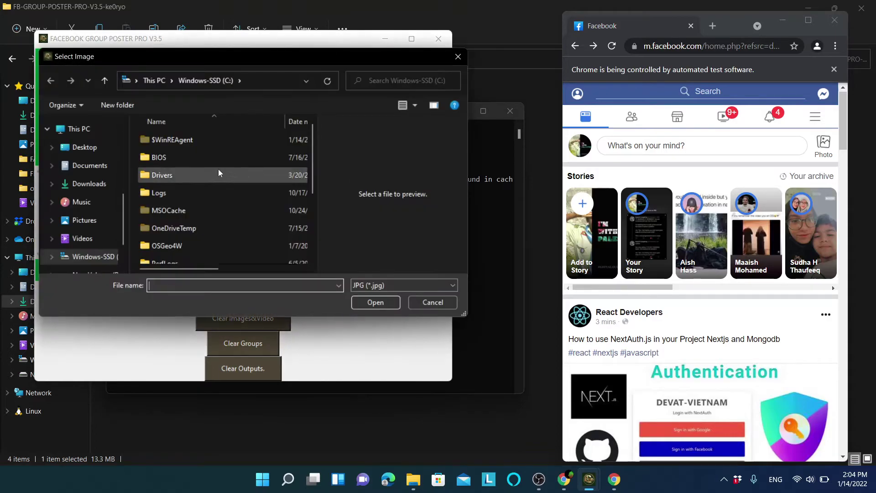
scroll(126, 167, "up", 5)
left_click(87, 254)
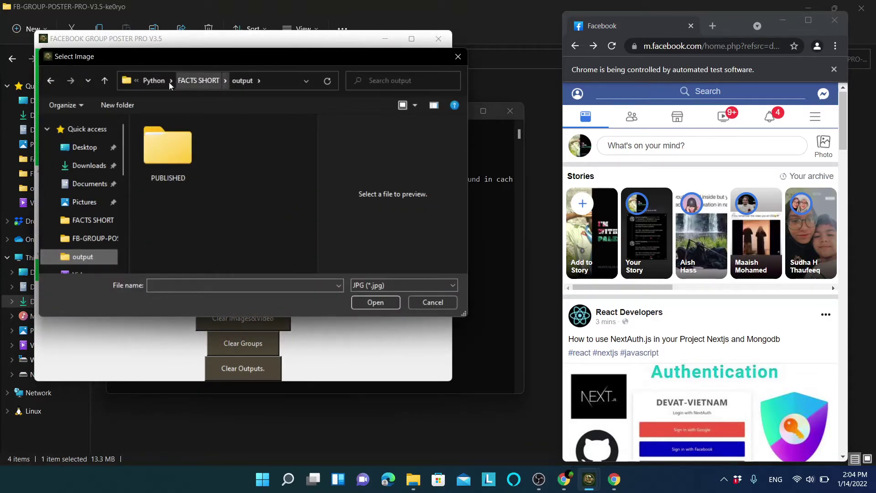
left_click(153, 80)
left_click(94, 252)
scroll(262, 228, "down", 2)
double_click(163, 165)
double_click(255, 147)
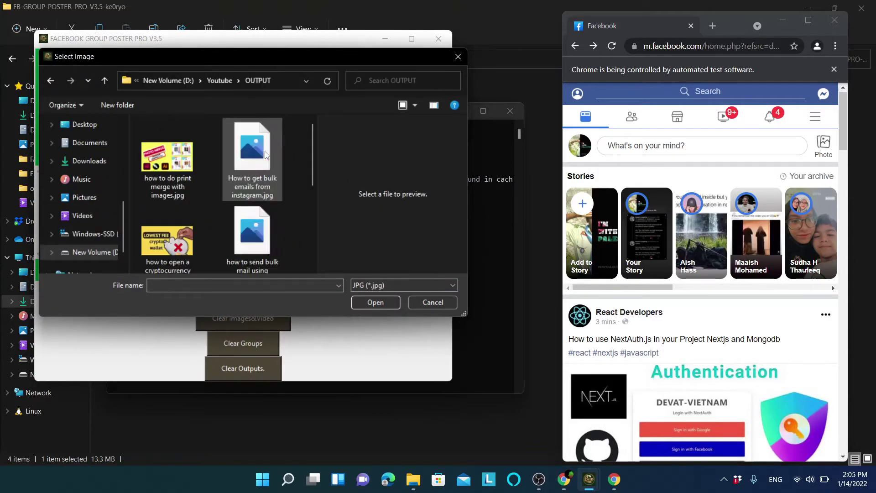
scroll(314, 237, "down", 3)
key("alt+Up")
Choose Cover.jpg rather than logo.jpg and load it as the post image.
left_click(255, 203)
left_click(166, 201)
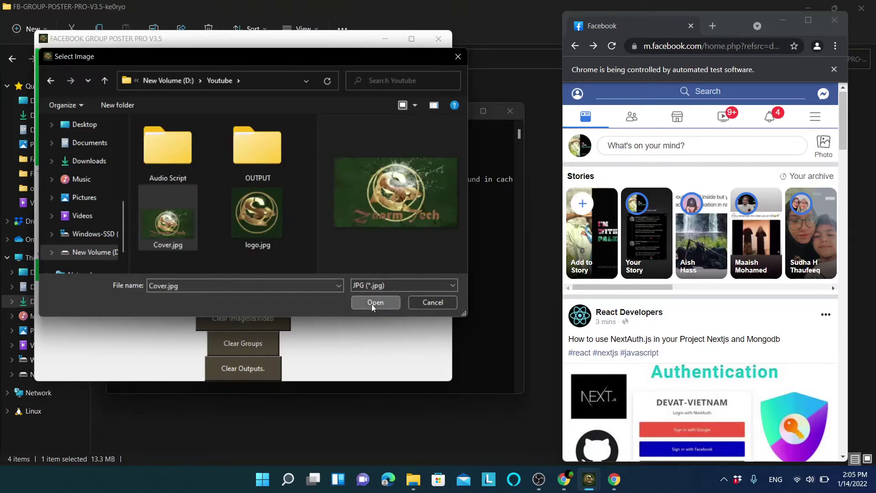
left_click(375, 302)
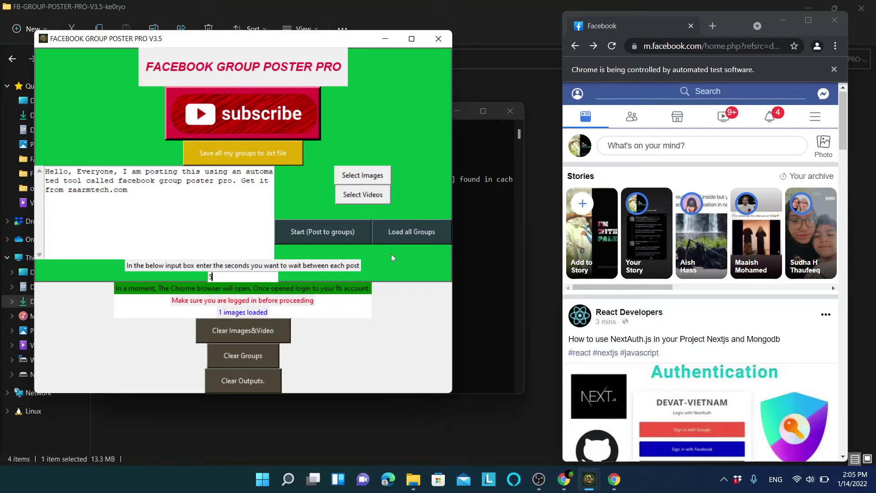
Load Youtube Groups.txt from the FB-GROUP-POSTER-PRO-V3.5-ke0ryo folder as the 11-group posting list.
left_click(409, 233)
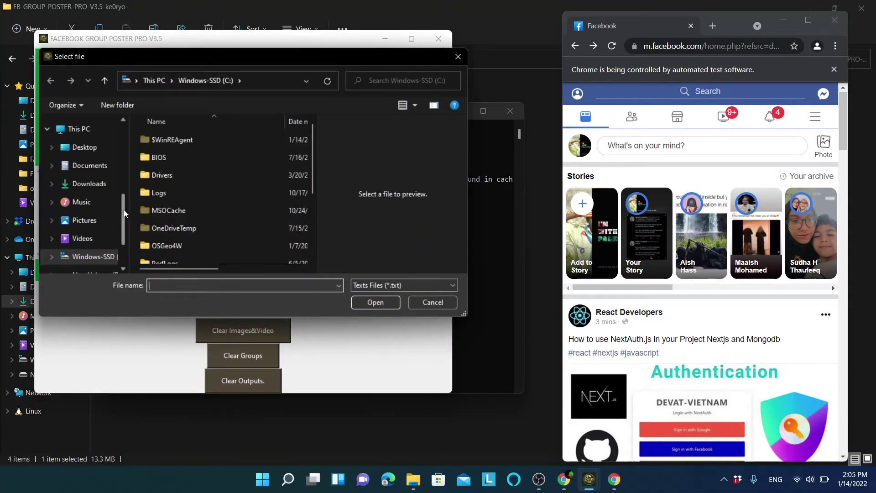
left_click_drag(124, 213, 127, 149)
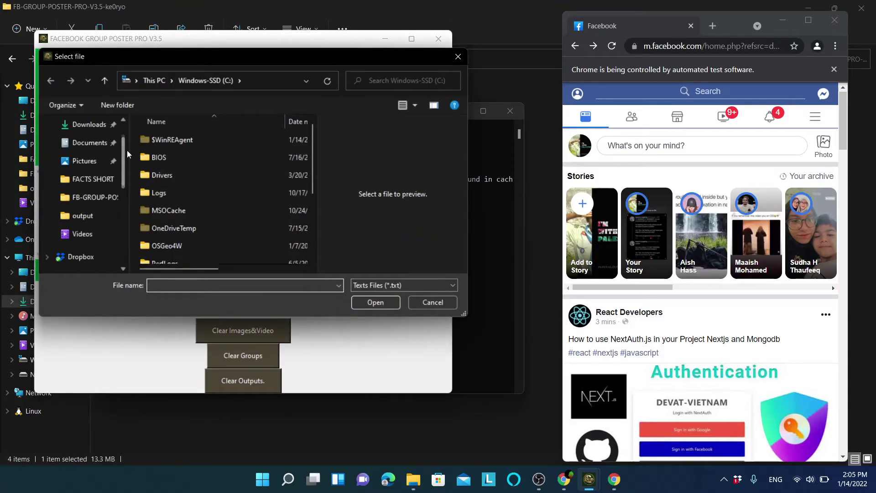
left_click(91, 199)
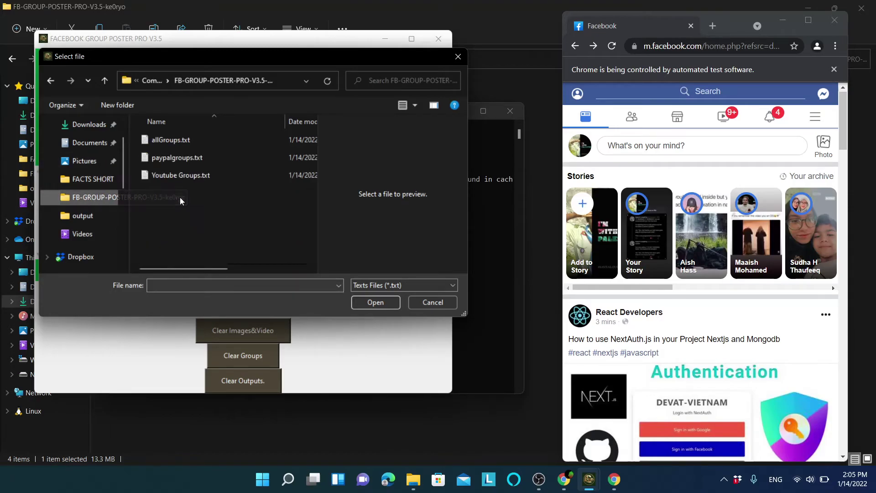
left_click(182, 171)
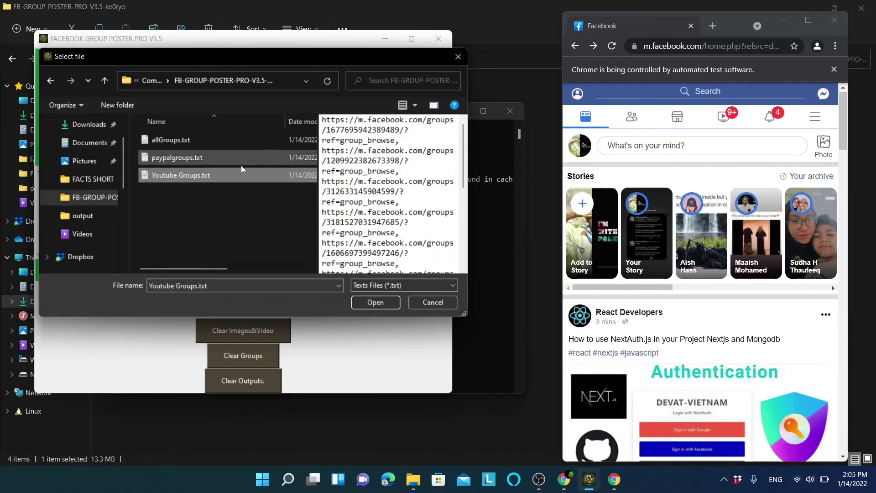
left_click(197, 160)
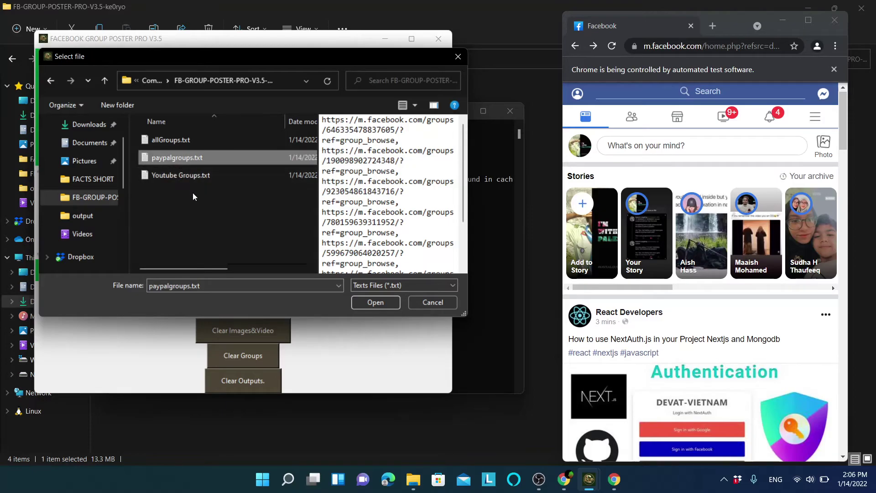
left_click(177, 177)
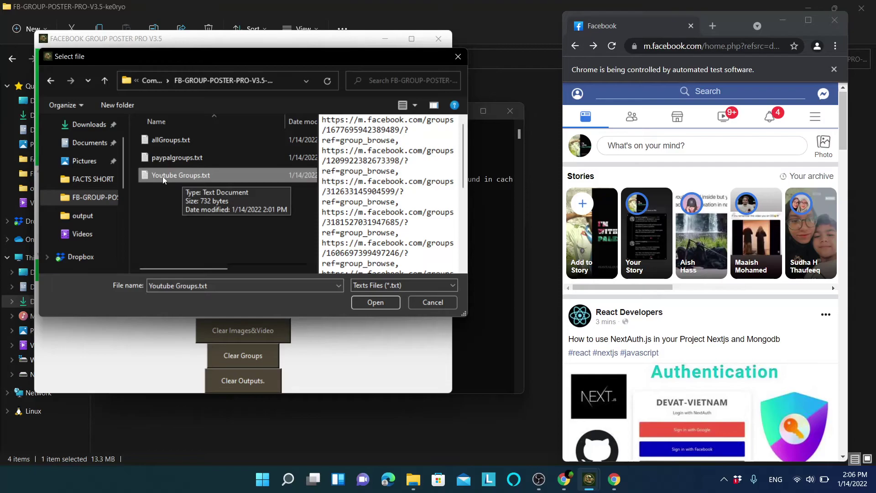
left_click(371, 300)
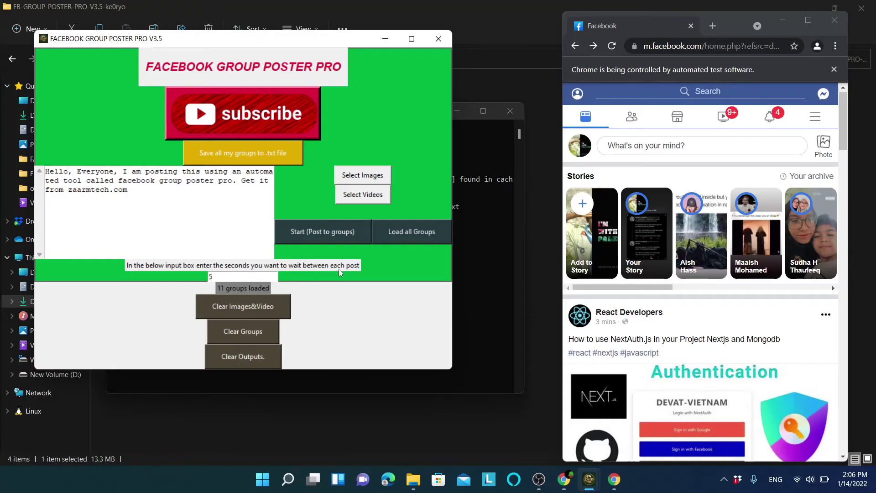
Start posting the message and Cover.jpg to all loaded groups.
left_click(305, 233)
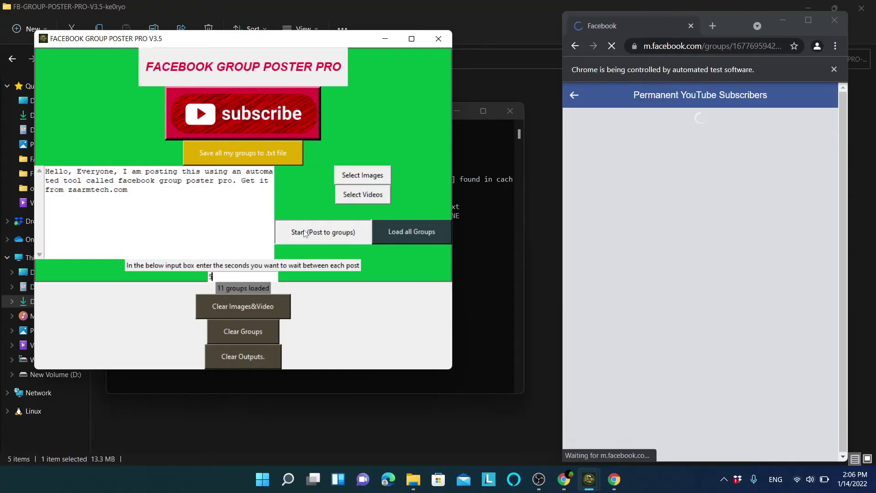